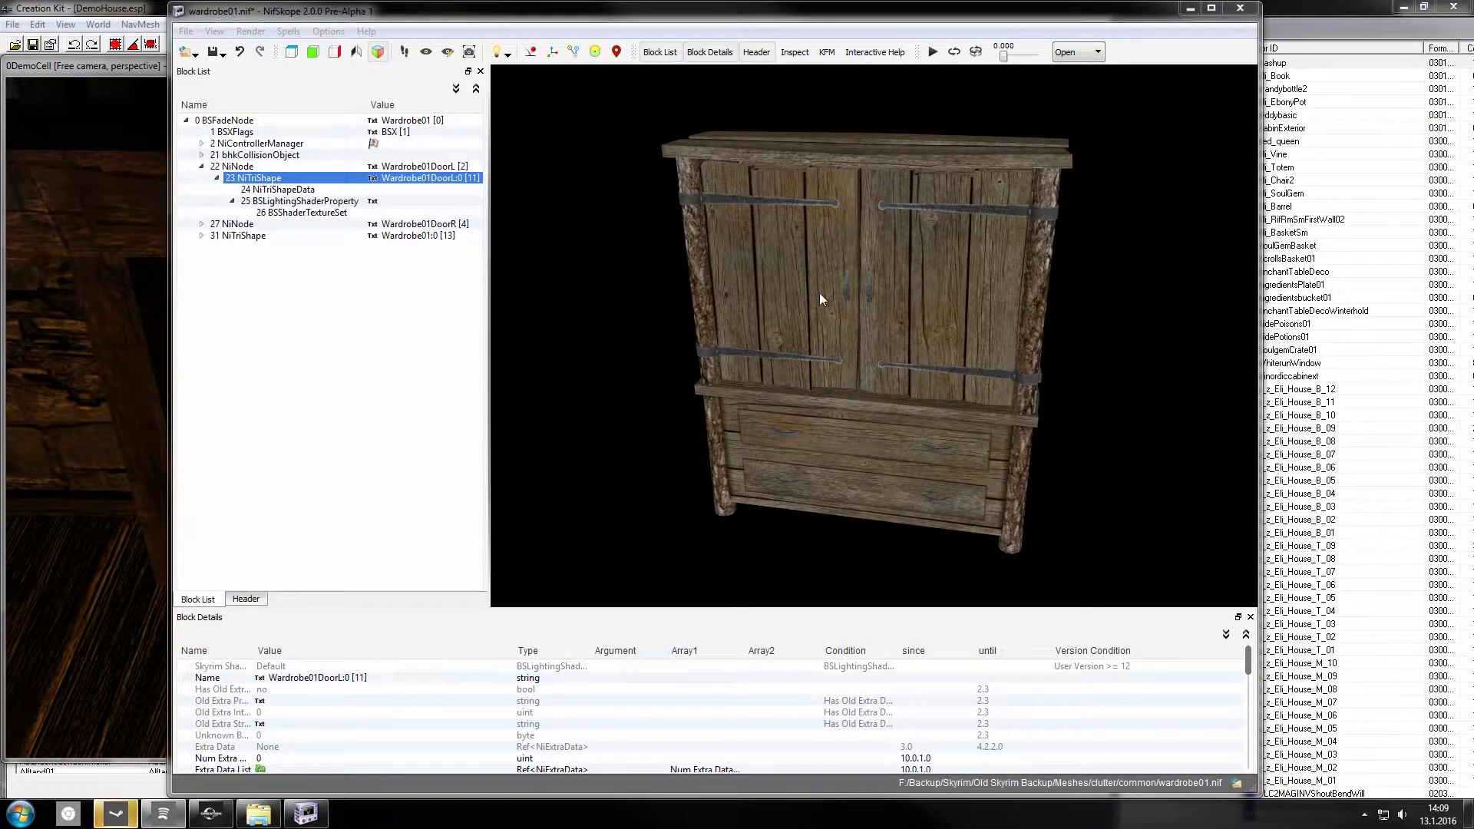
Step: Examine the wardrobe model from several angles, picking out its left and right door shapes
{"action": "left_click_drag", "start_coordinate": [1016, 379], "coordinate": [726, 233]}
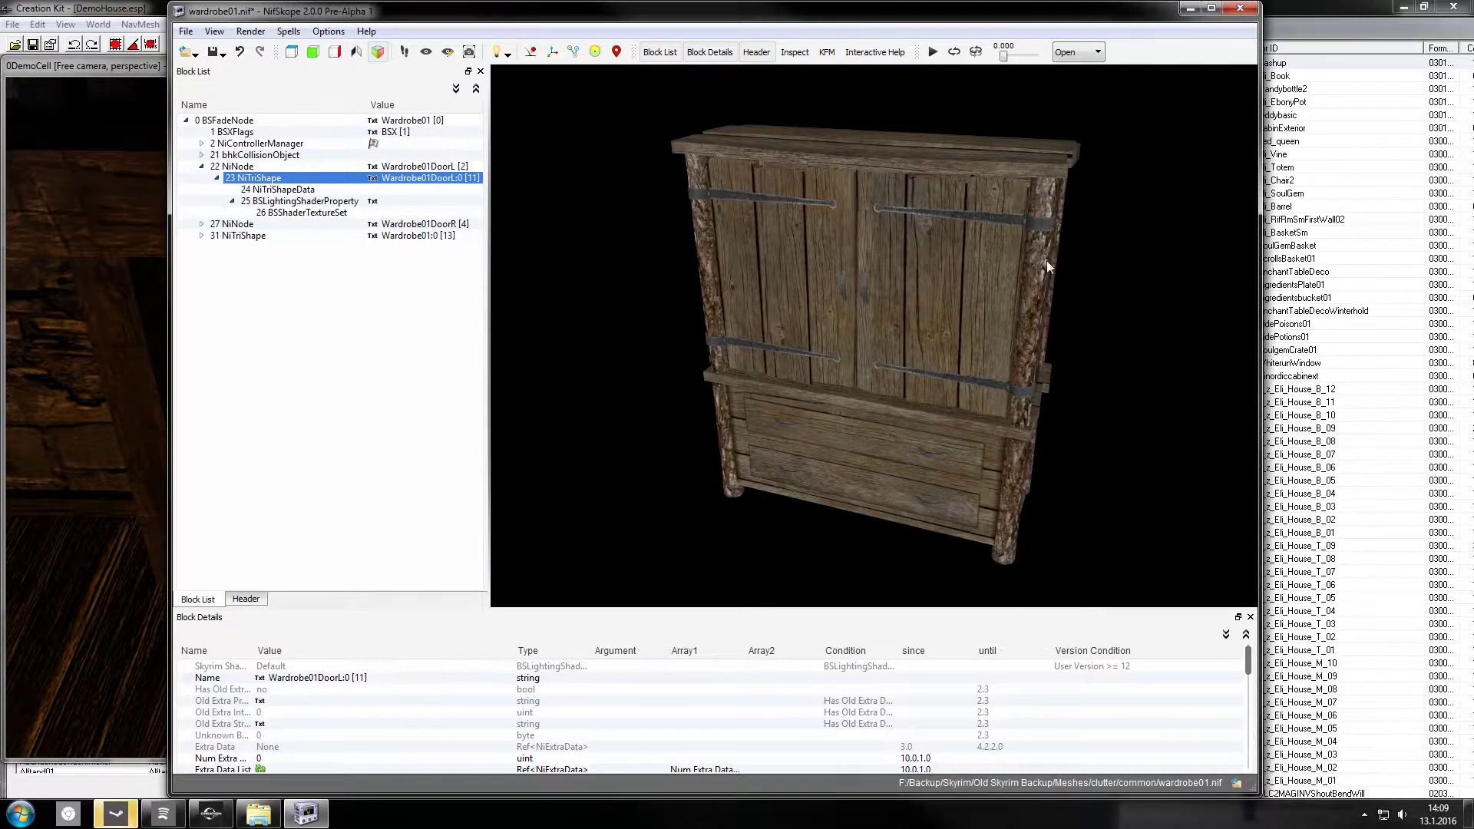
{"action": "left_click_drag", "start_coordinate": [1048, 261], "coordinate": [939, 334]}
{"action": "left_click", "coordinate": [939, 335]}
{"action": "left_click_drag", "start_coordinate": [918, 260], "coordinate": [1017, 250]}
{"action": "left_click", "coordinate": [891, 294]}
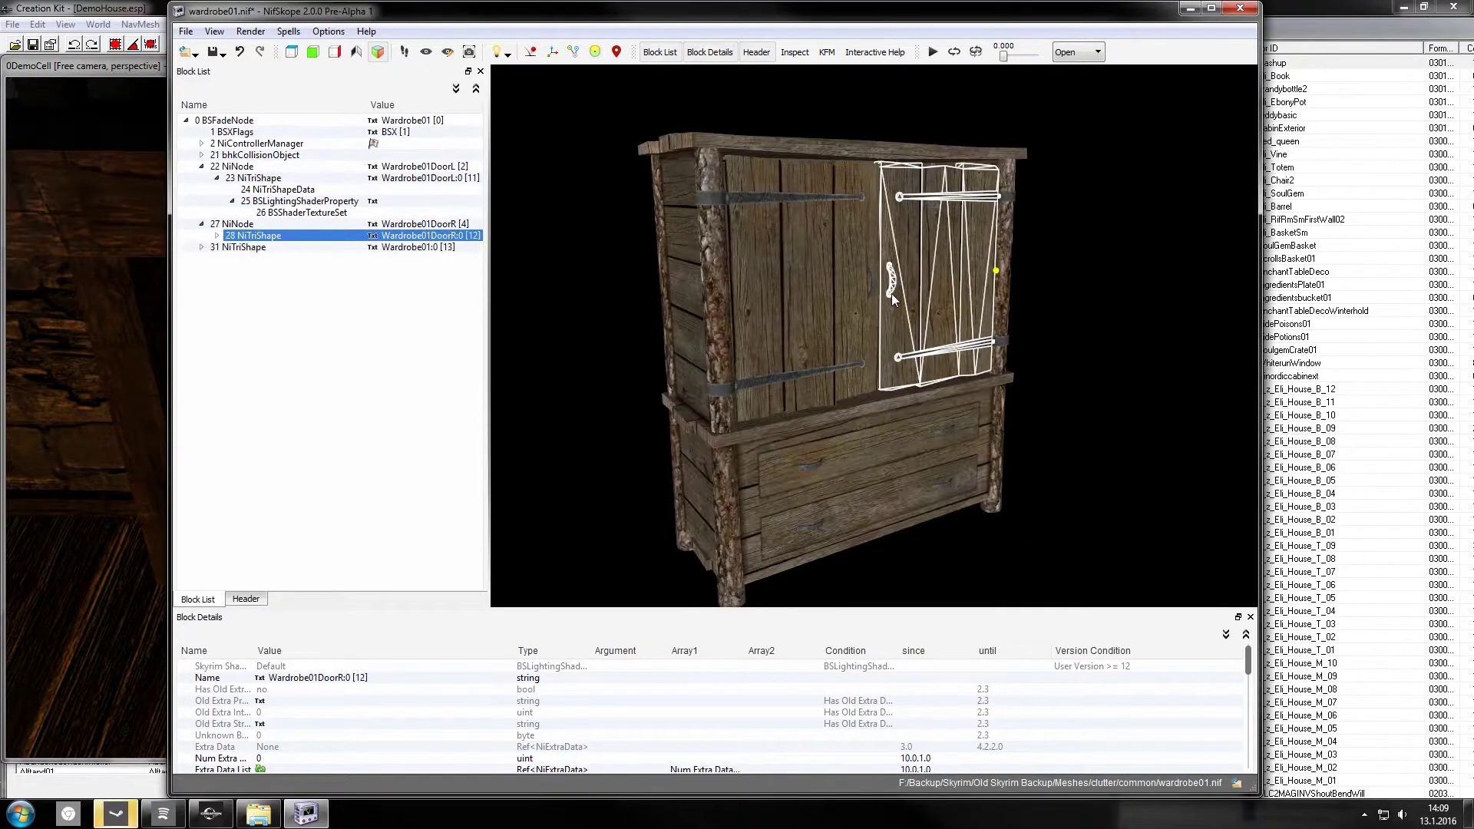
{"action": "left_click_drag", "start_coordinate": [892, 293], "coordinate": [962, 309]}
{"action": "left_click", "coordinate": [832, 278]}
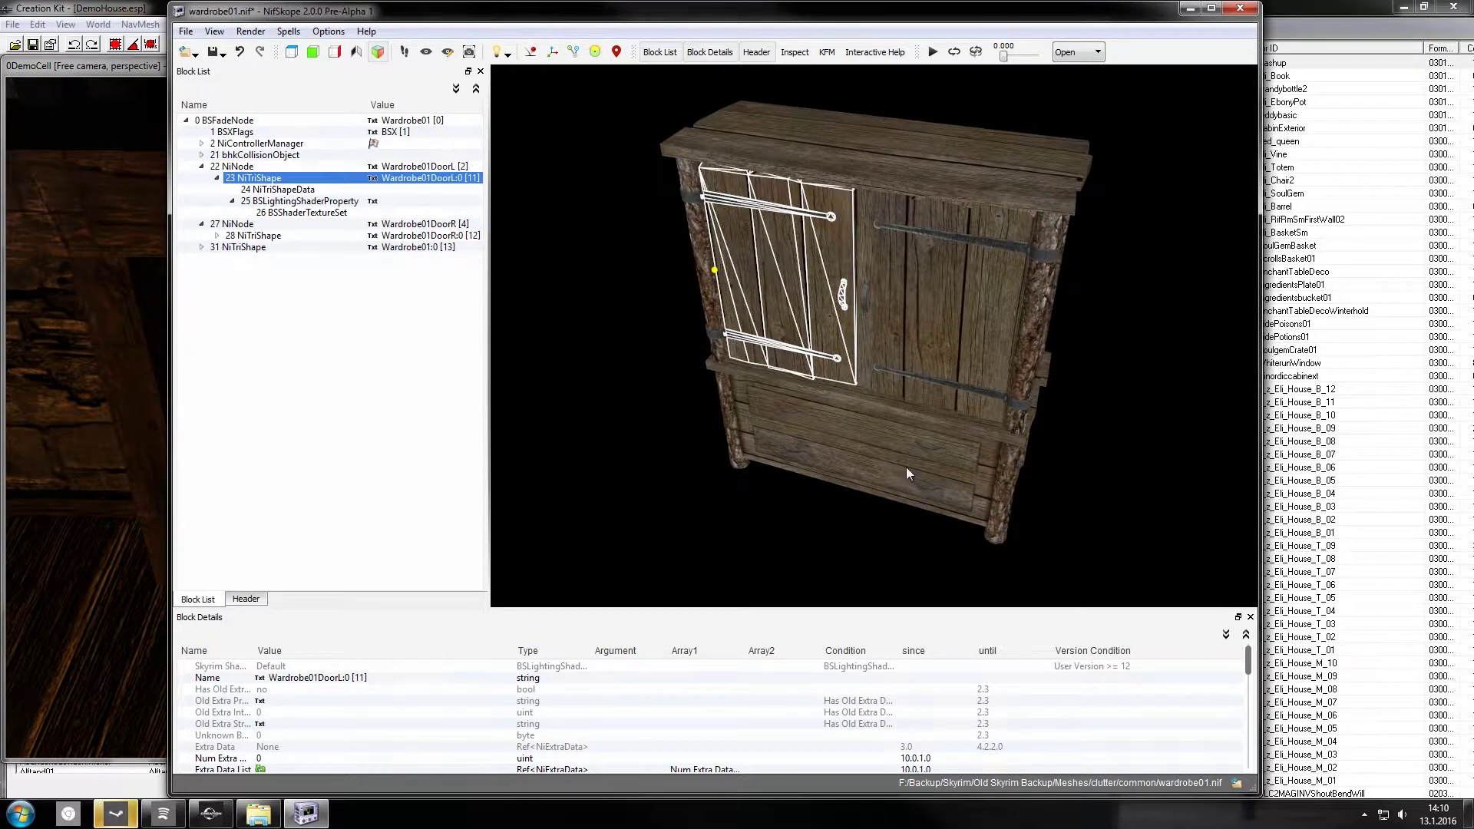
{"action": "mouse_move", "coordinate": [1003, 412]}
{"action": "left_mouse_down"}
{"action": "mouse_move", "coordinate": [1012, 376]}
{"action": "mouse_move", "coordinate": [1020, 390]}
{"action": "left_mouse_up"}
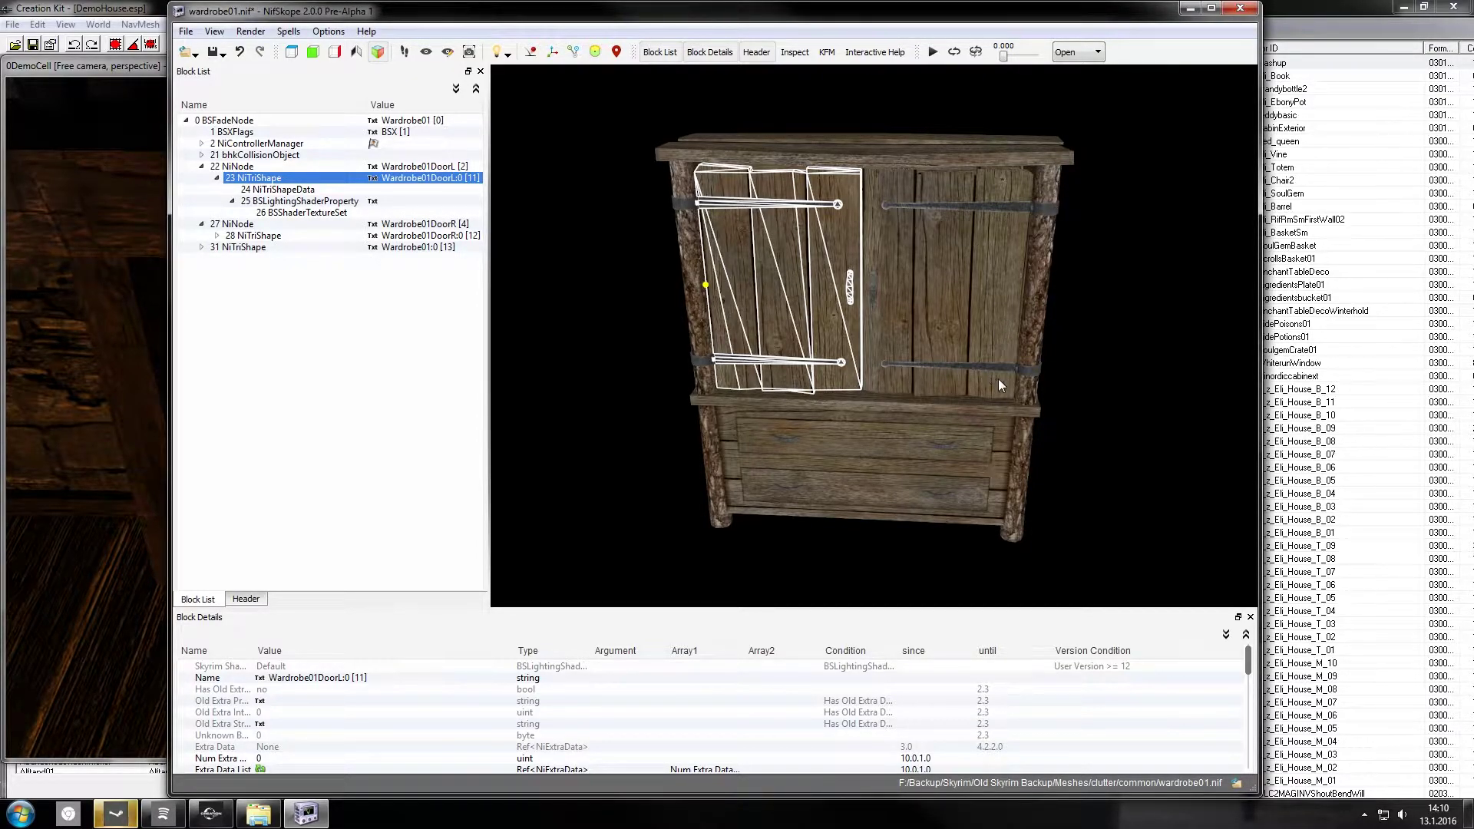
{"action": "left_click", "coordinate": [998, 379]}
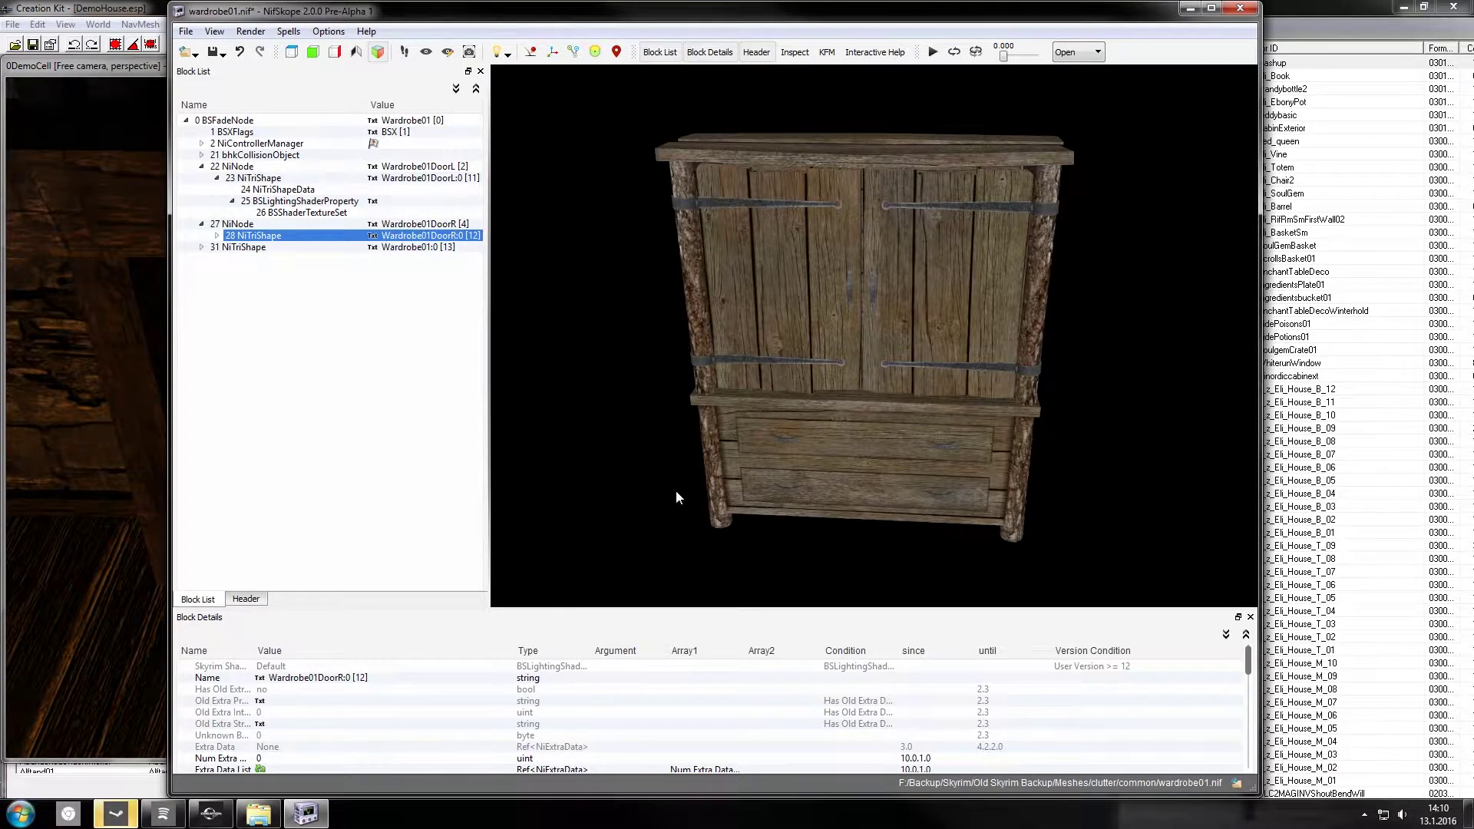
{"action": "left_click_drag", "start_coordinate": [675, 490], "coordinate": [515, 244]}
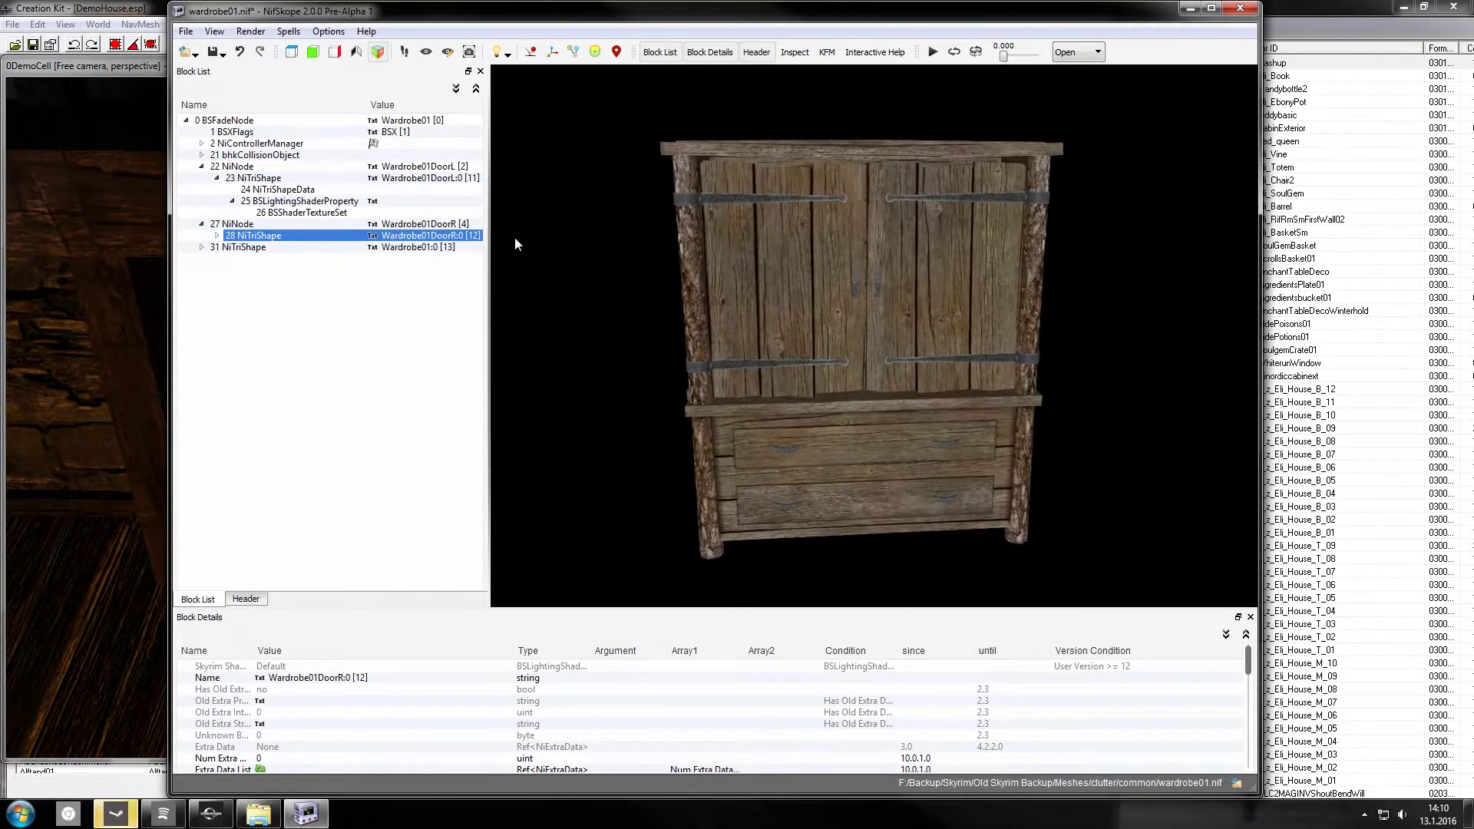
Step: Set the doors' shared texture set to dlc02\furniture\dlc2darkelffurniture01.dds as the first texture and clutter\common\dresser01_n.dds as the second
{"action": "left_click", "coordinate": [217, 236]}
{"action": "left_click", "coordinate": [232, 258]}
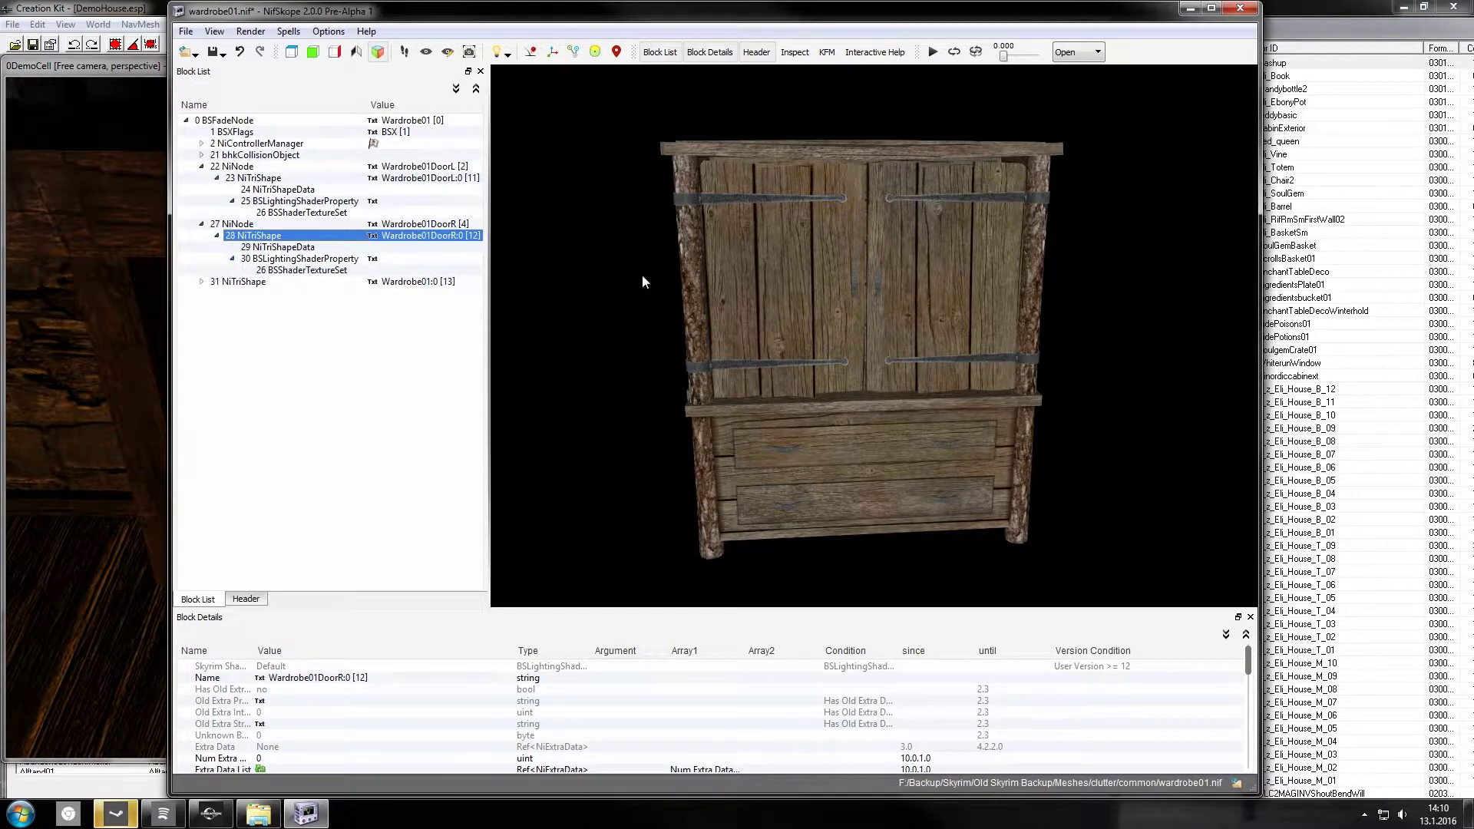
{"action": "left_click_drag", "start_coordinate": [642, 274], "coordinate": [810, 395]}
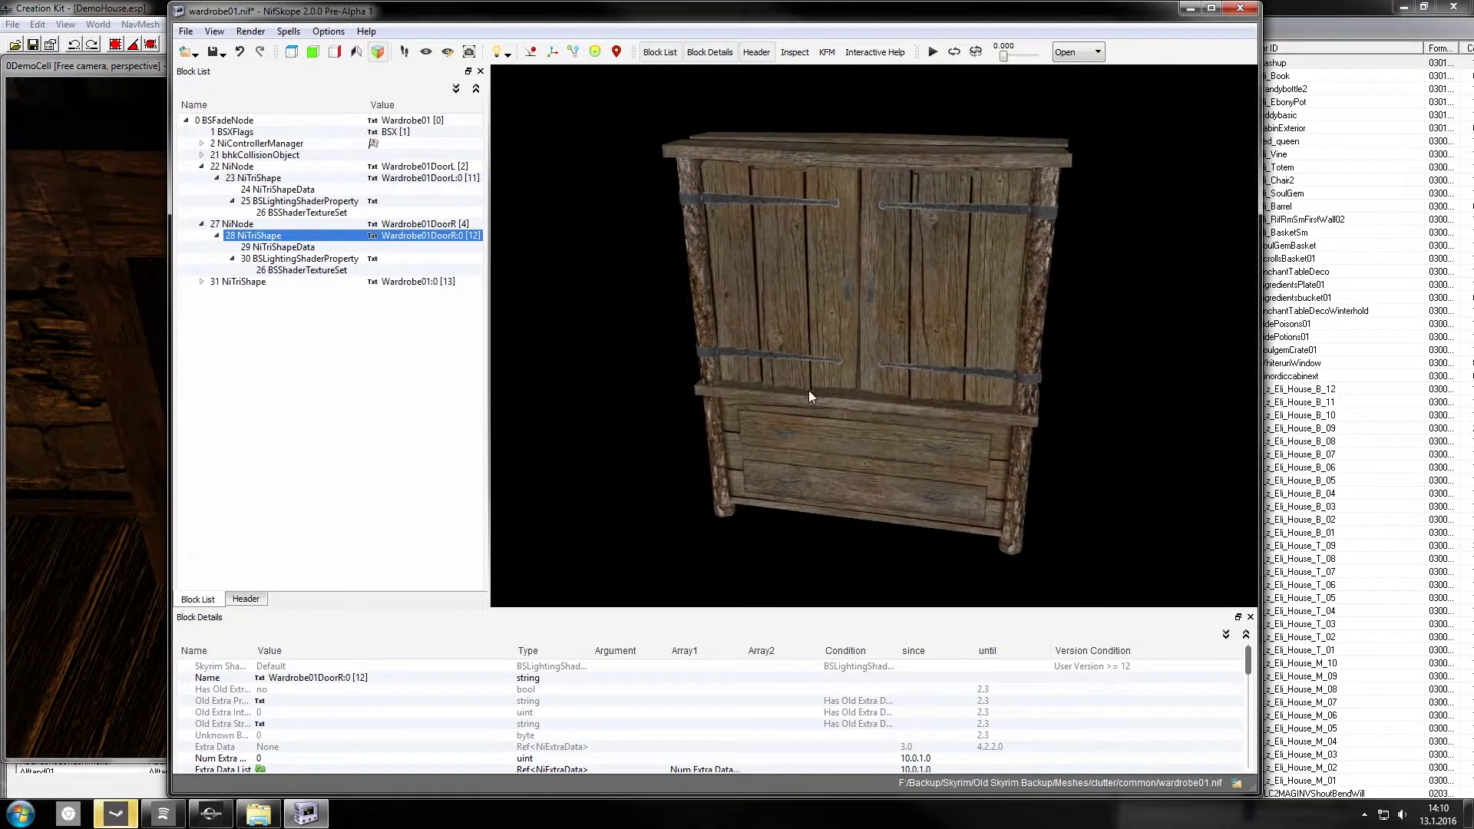
{"action": "left_click", "coordinate": [299, 270]}
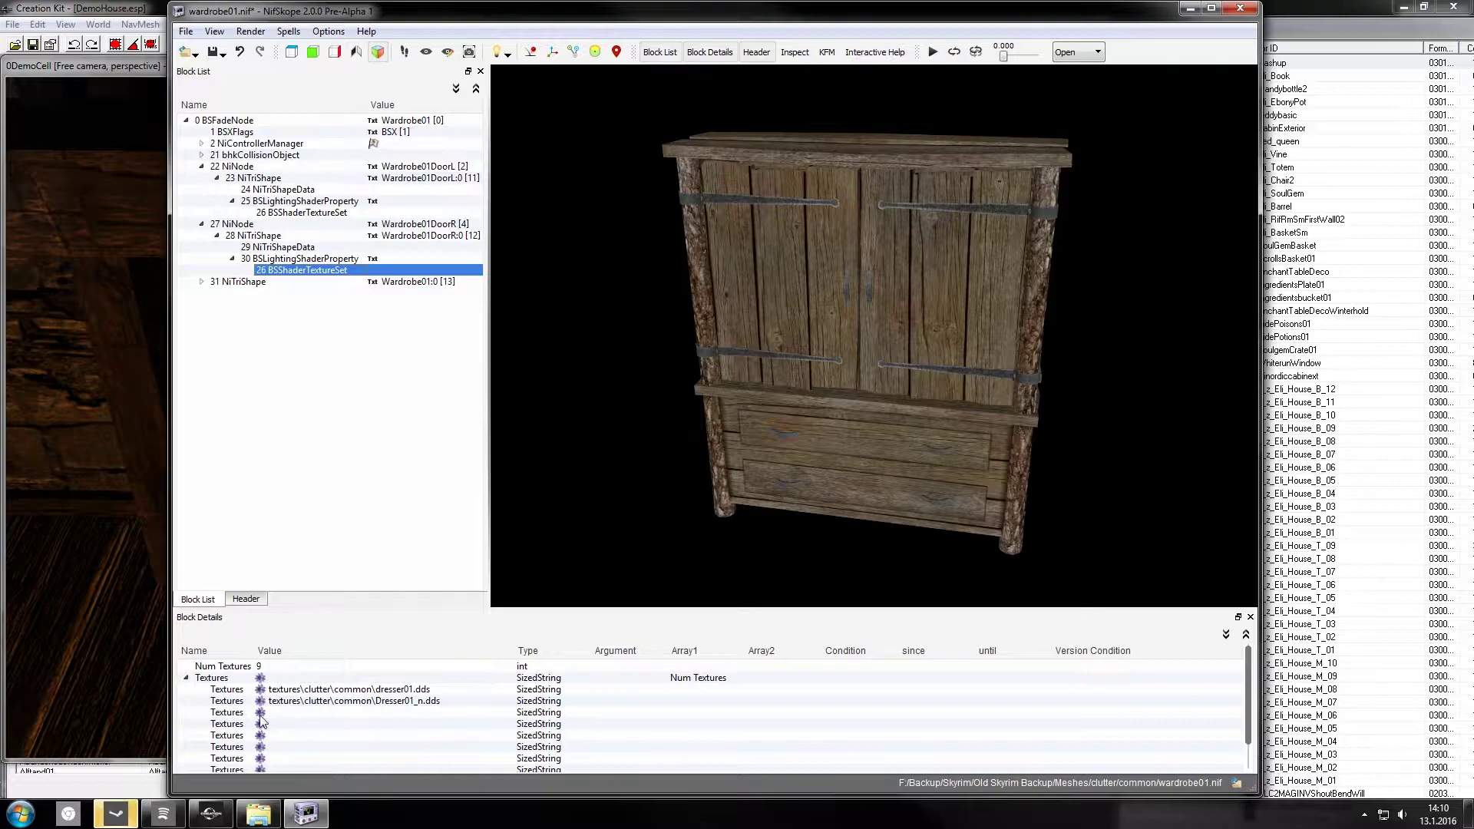
{"action": "left_click", "coordinate": [260, 690]}
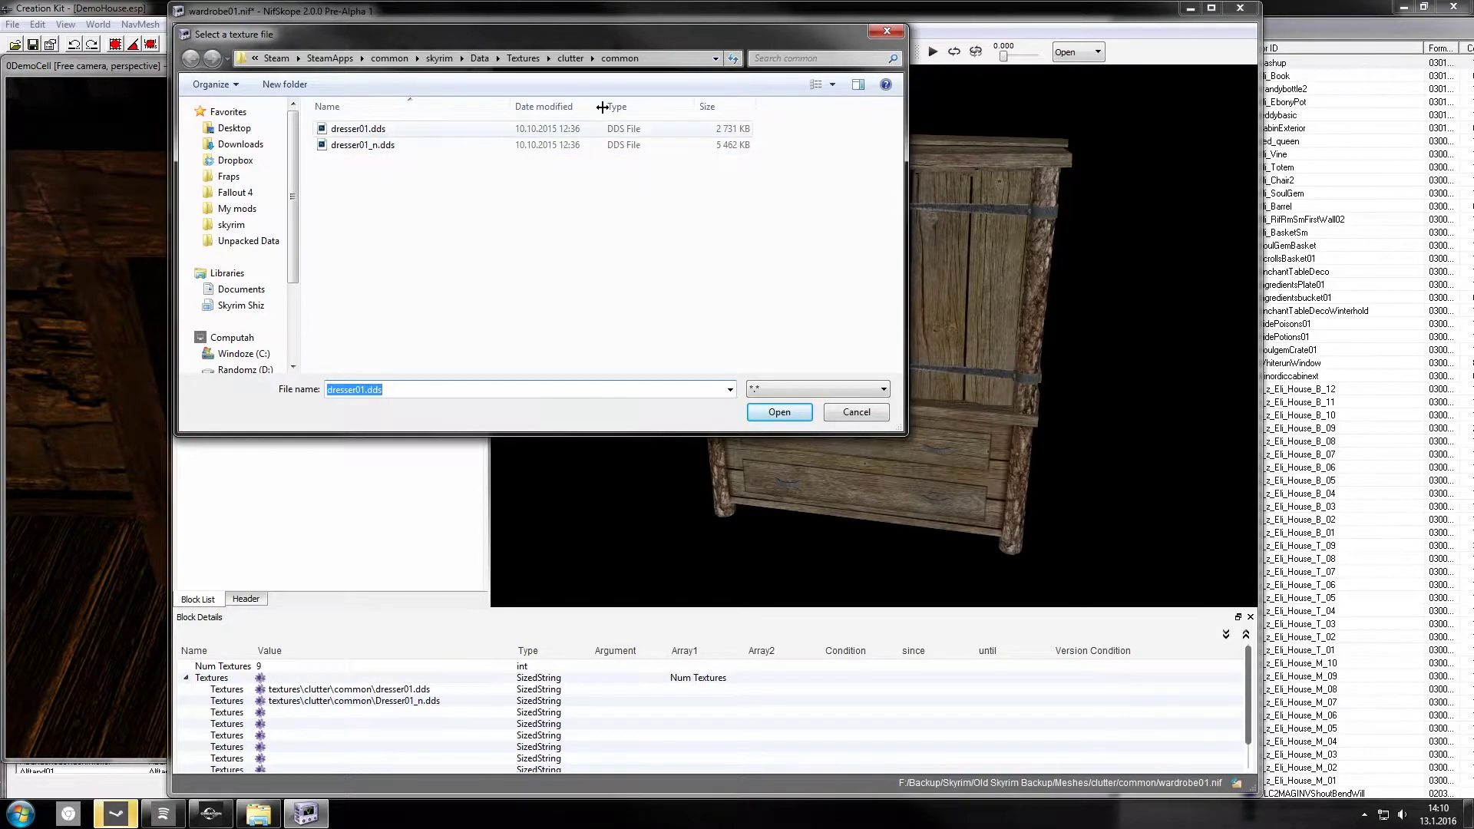
{"action": "left_click", "coordinate": [534, 64]}
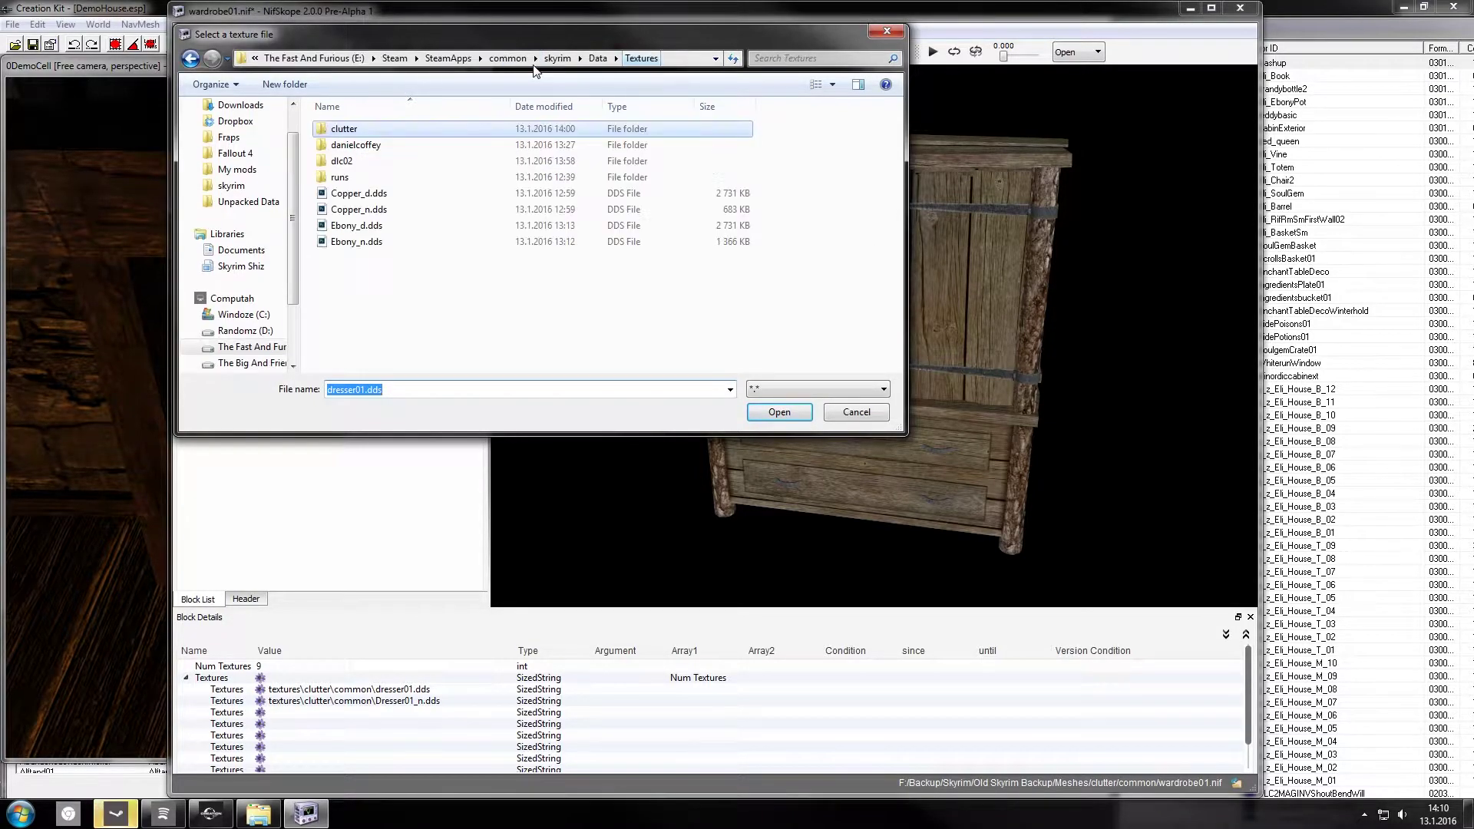
{"action": "double_click", "coordinate": [363, 164]}
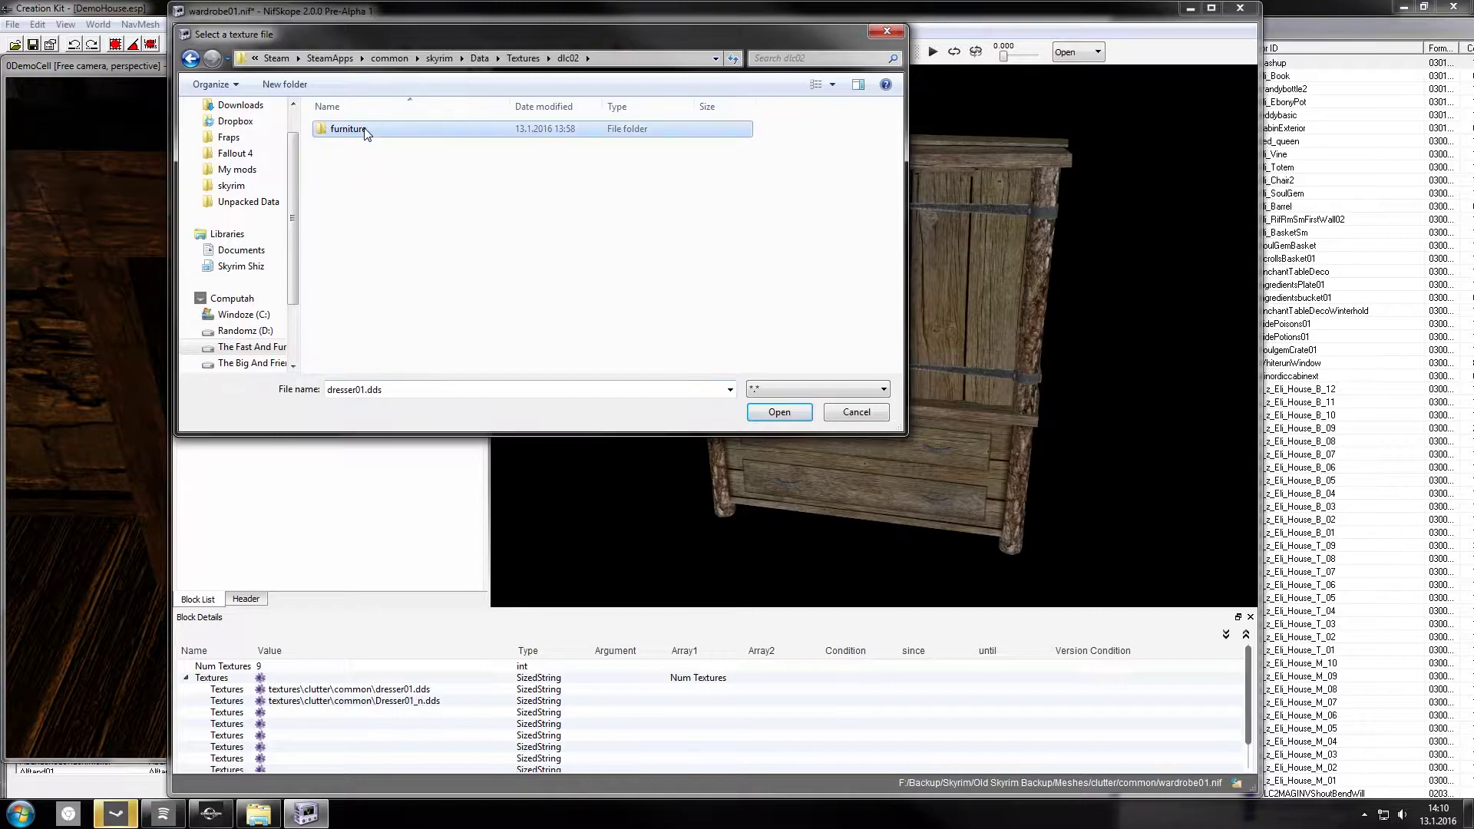
{"action": "double_click", "coordinate": [353, 129]}
{"action": "double_click", "coordinate": [376, 129]}
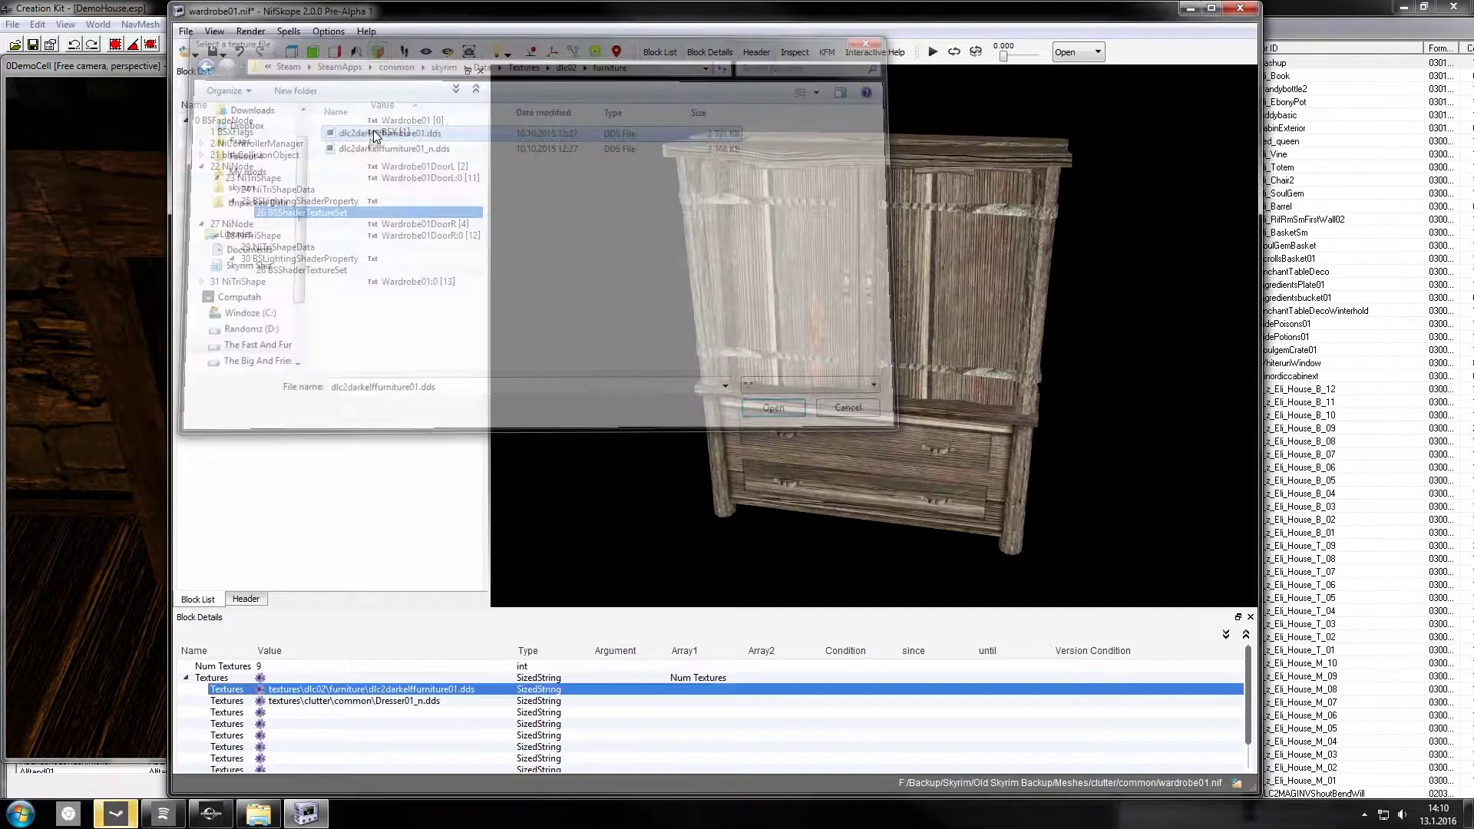
{"action": "left_click", "coordinate": [261, 702]}
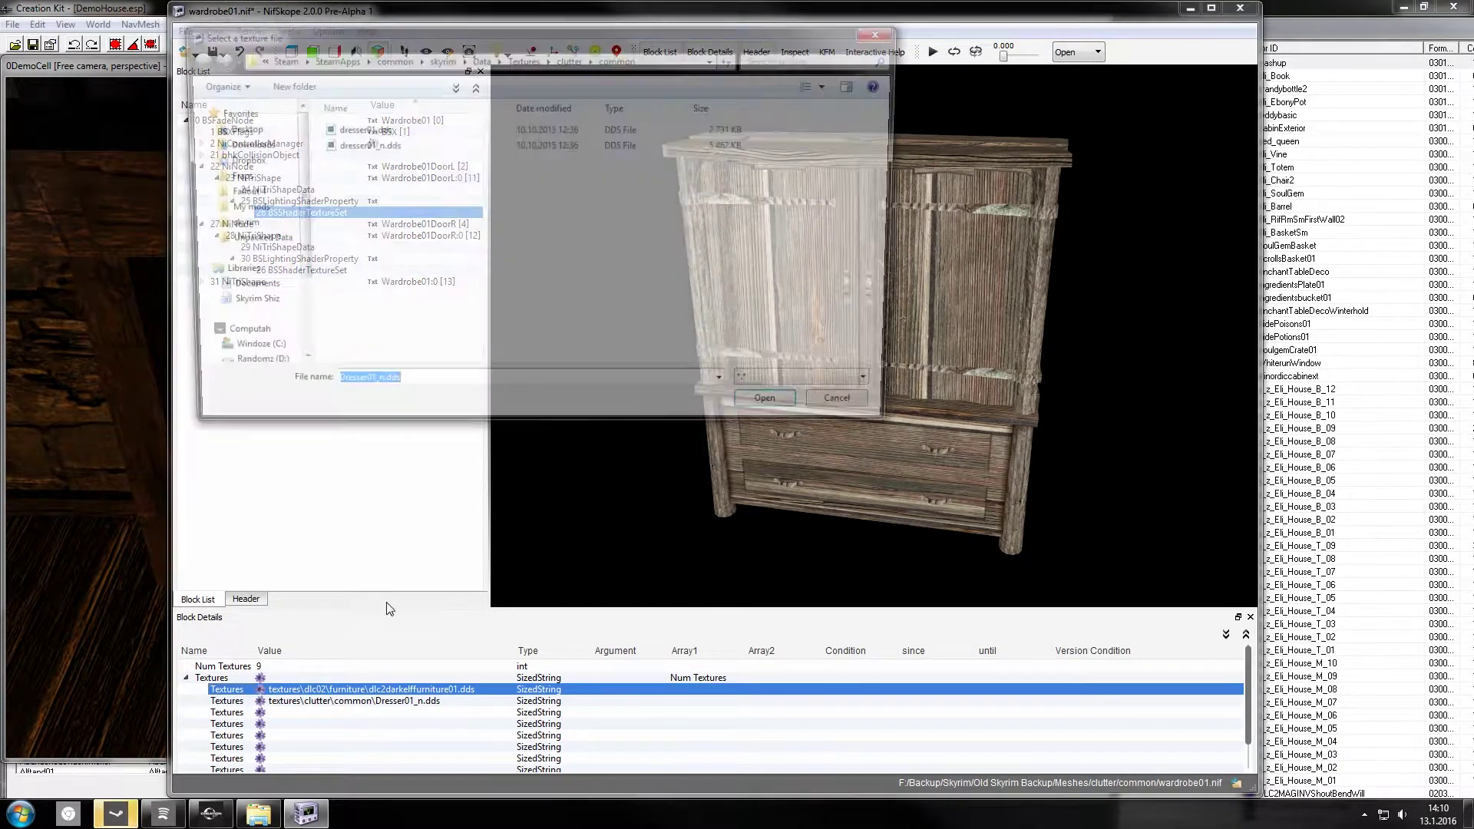
{"action": "double_click", "coordinate": [374, 146]}
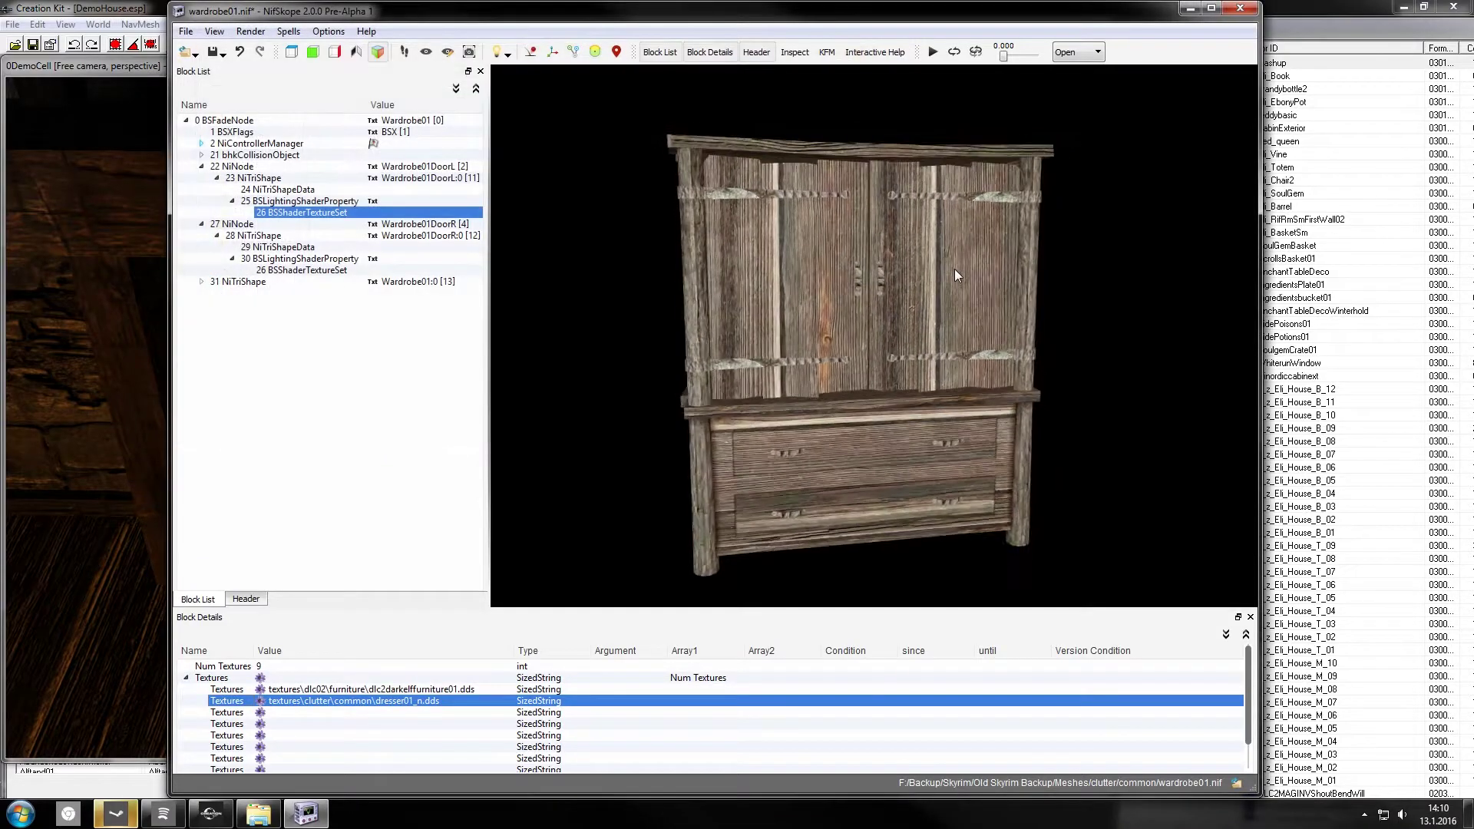
Step: Open the UV layout of the wardrobe's left door shape for editing
{"action": "left_click", "coordinate": [754, 196]}
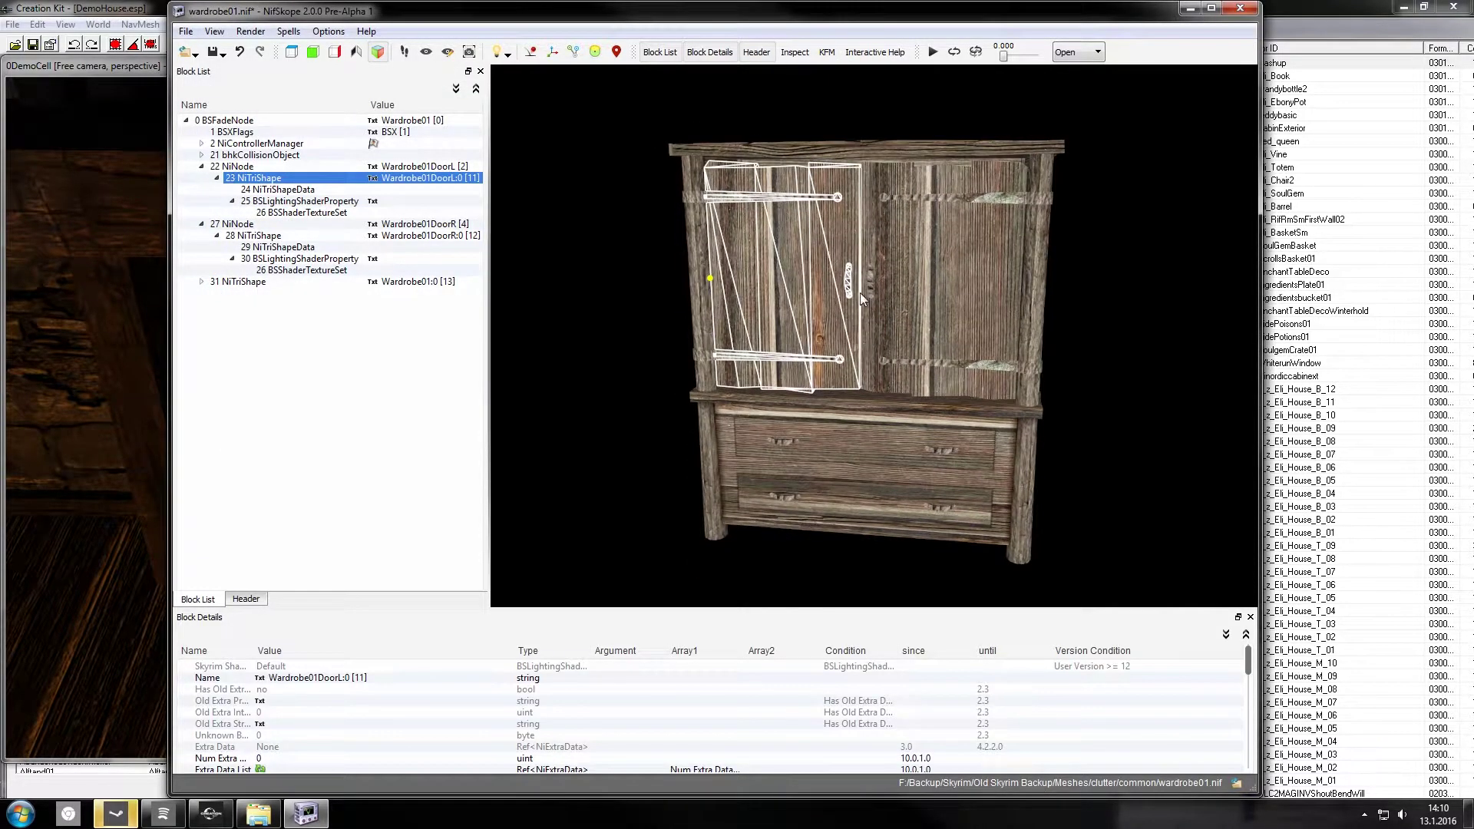
{"action": "left_click", "coordinate": [873, 285]}
{"action": "scroll", "coordinate": [873, 286], "scroll_direction": "up", "scroll_amount": 5}
{"action": "left_click", "coordinate": [750, 388]}
{"action": "mouse_move", "coordinate": [750, 388]}
{"action": "left_mouse_down"}
{"action": "mouse_move", "coordinate": [689, 421]}
{"action": "mouse_move", "coordinate": [694, 393]}
{"action": "mouse_move", "coordinate": [735, 371]}
{"action": "left_mouse_up"}
{"action": "scroll", "coordinate": [760, 265], "scroll_direction": "down", "scroll_amount": 5}
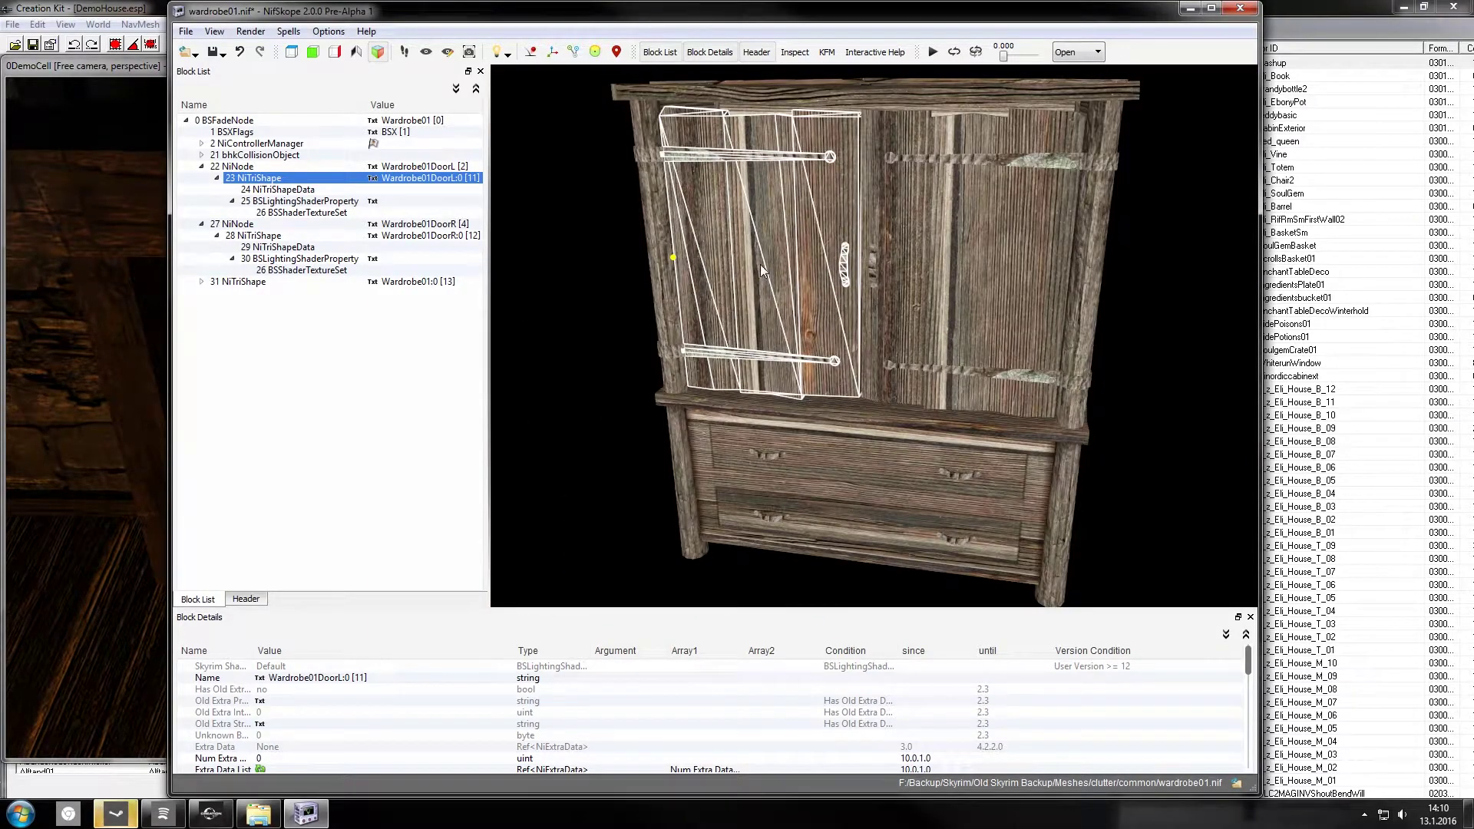
{"action": "right_click", "coordinate": [764, 213]}
{"action": "left_click", "coordinate": [703, 172]}
{"action": "right_click", "coordinate": [713, 163]}
{"action": "mouse_move", "coordinate": [777, 198]}
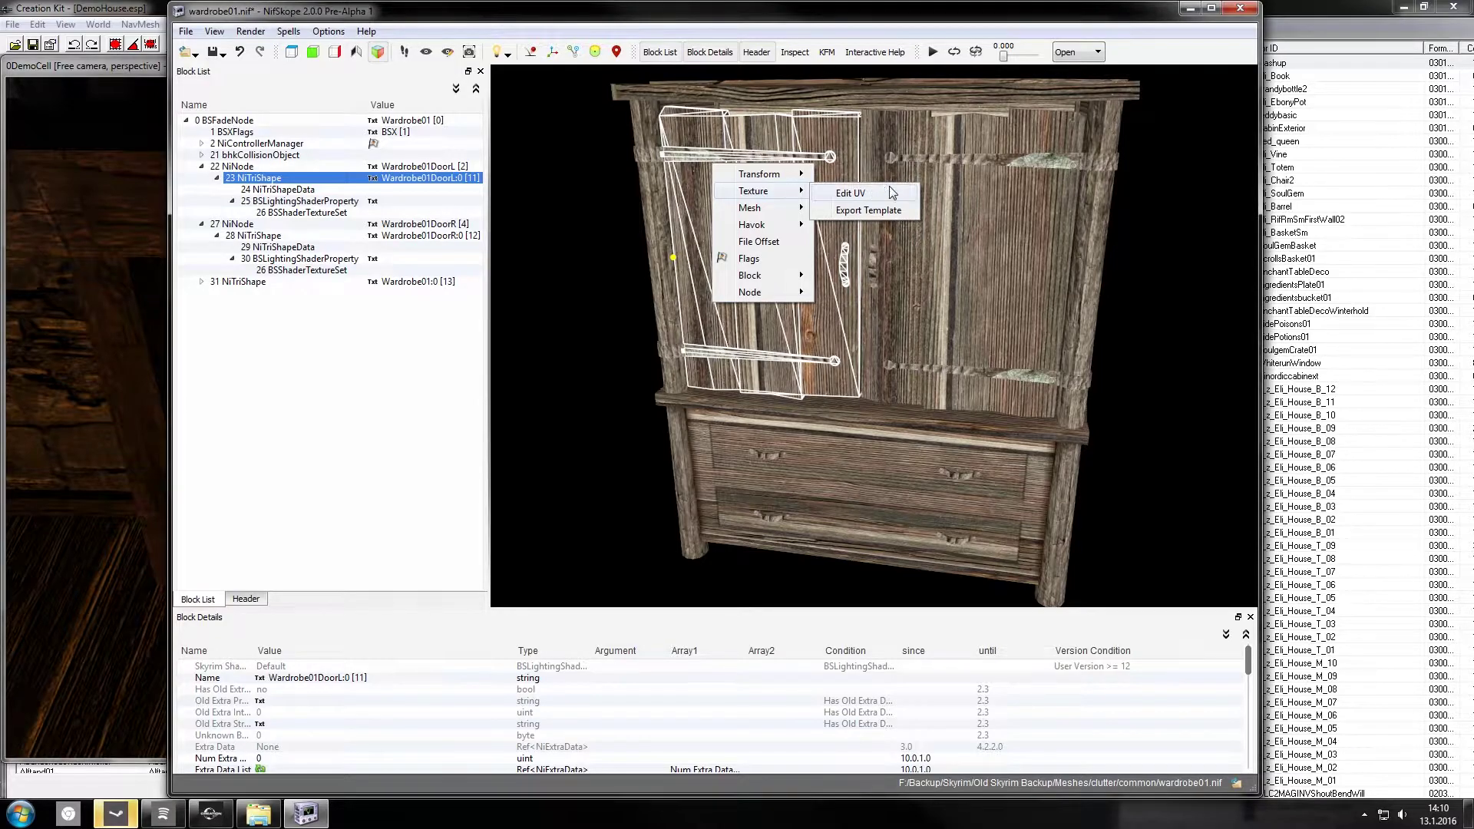
{"action": "left_click", "coordinate": [849, 194]}
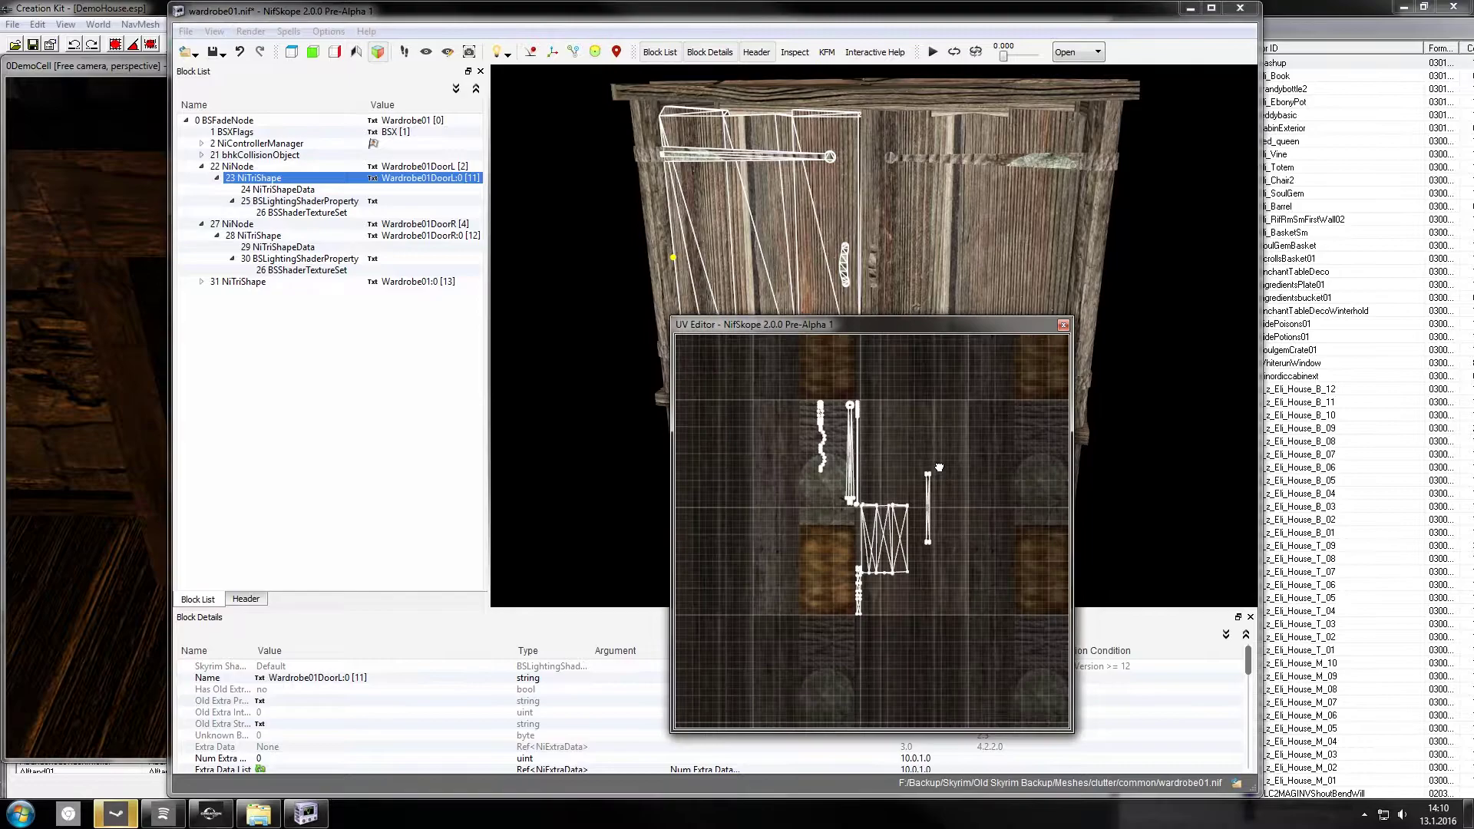
Step: Move the wavy handle UV island of the left door onto the golden-brown area of the texture
{"action": "middle_click_drag", "start_coordinate": [936, 461], "coordinate": [974, 578]}
{"action": "scroll", "coordinate": [909, 506], "scroll_direction": "down", "scroll_amount": 5}
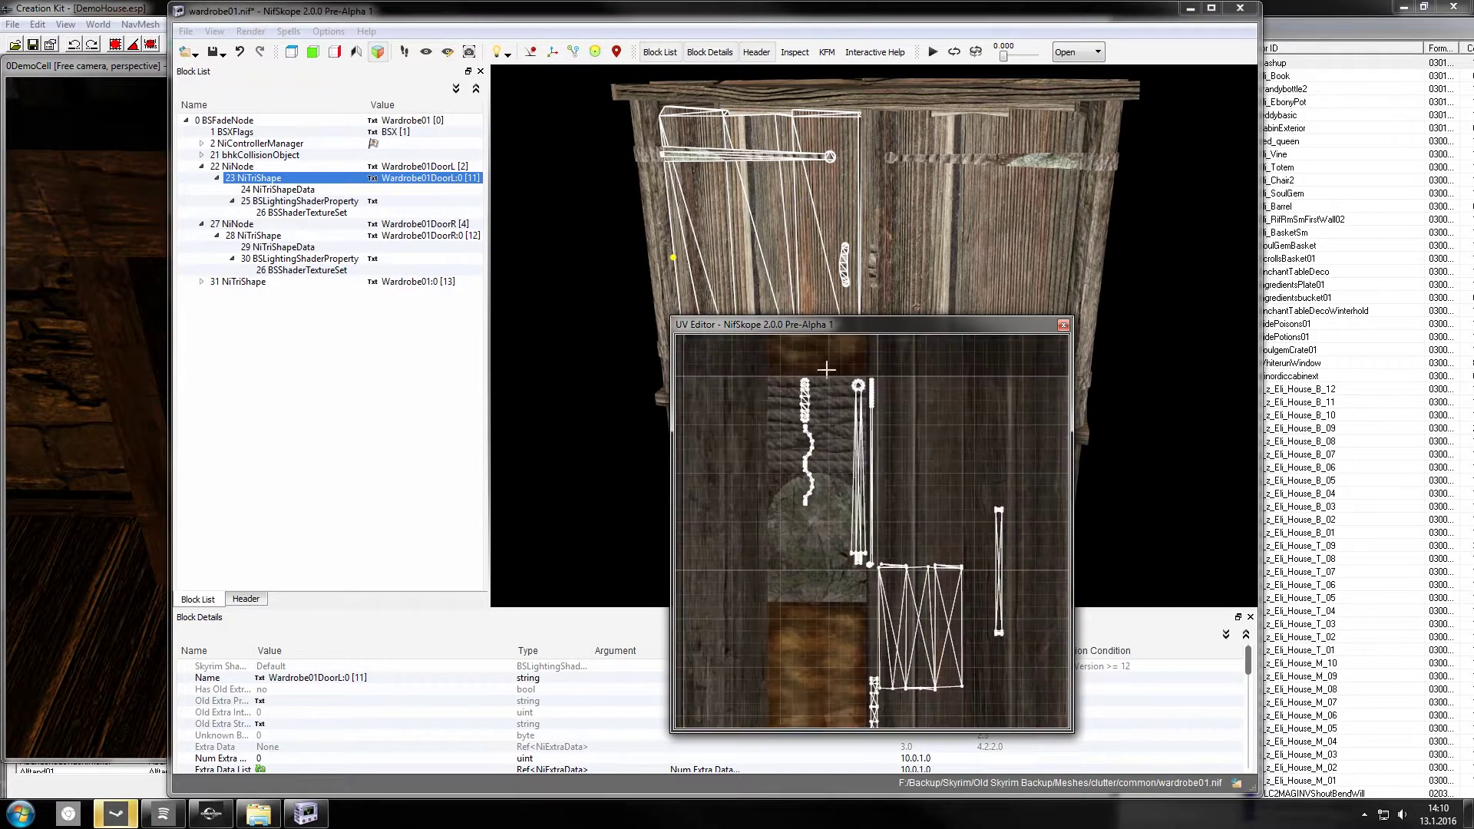
{"action": "left_click_drag", "start_coordinate": [827, 370], "coordinate": [783, 547]}
{"action": "middle_click_drag", "start_coordinate": [836, 454], "coordinate": [837, 376]}
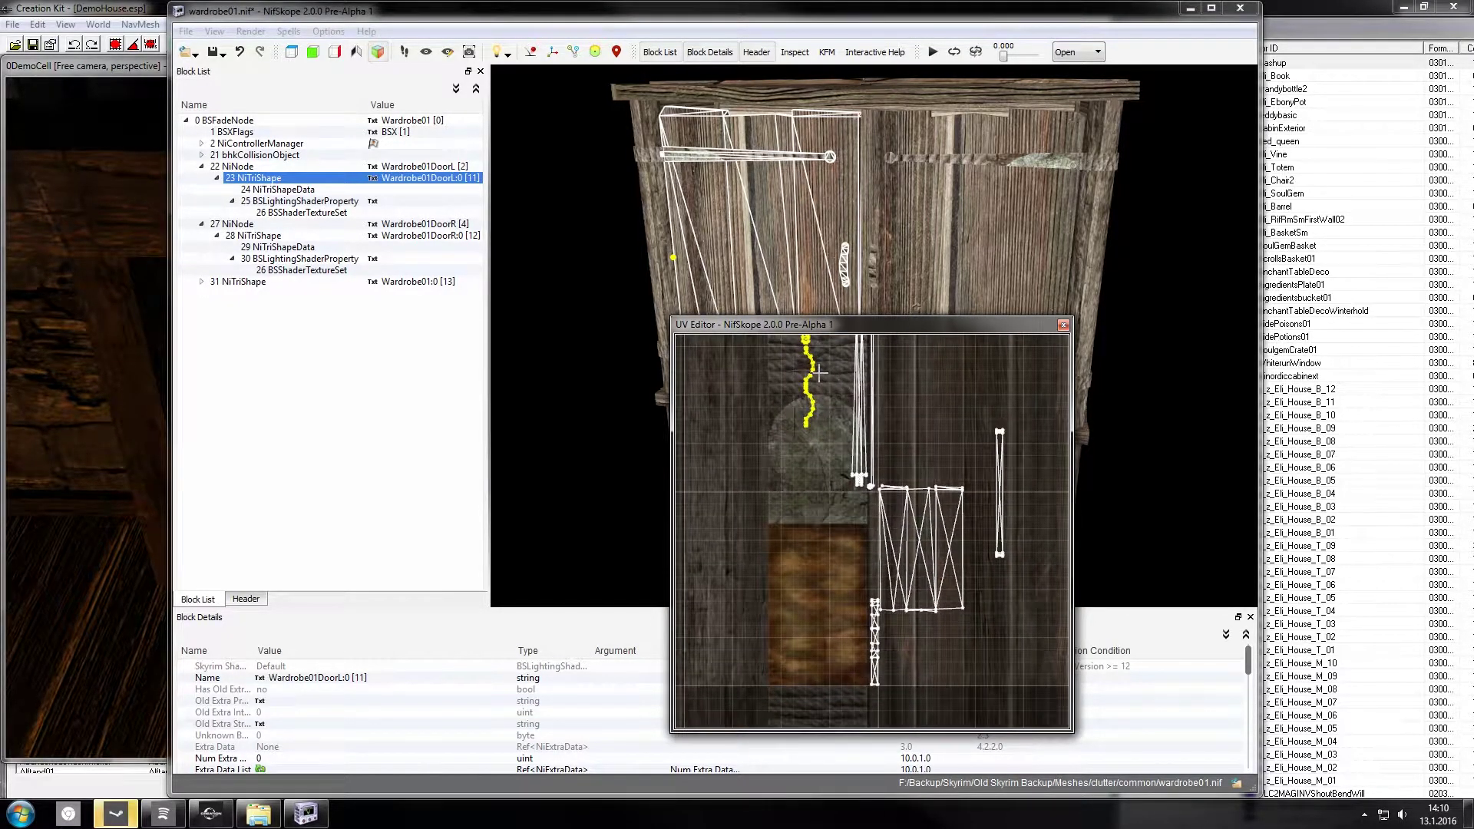
{"action": "left_click_drag", "start_coordinate": [812, 382], "coordinate": [822, 616]}
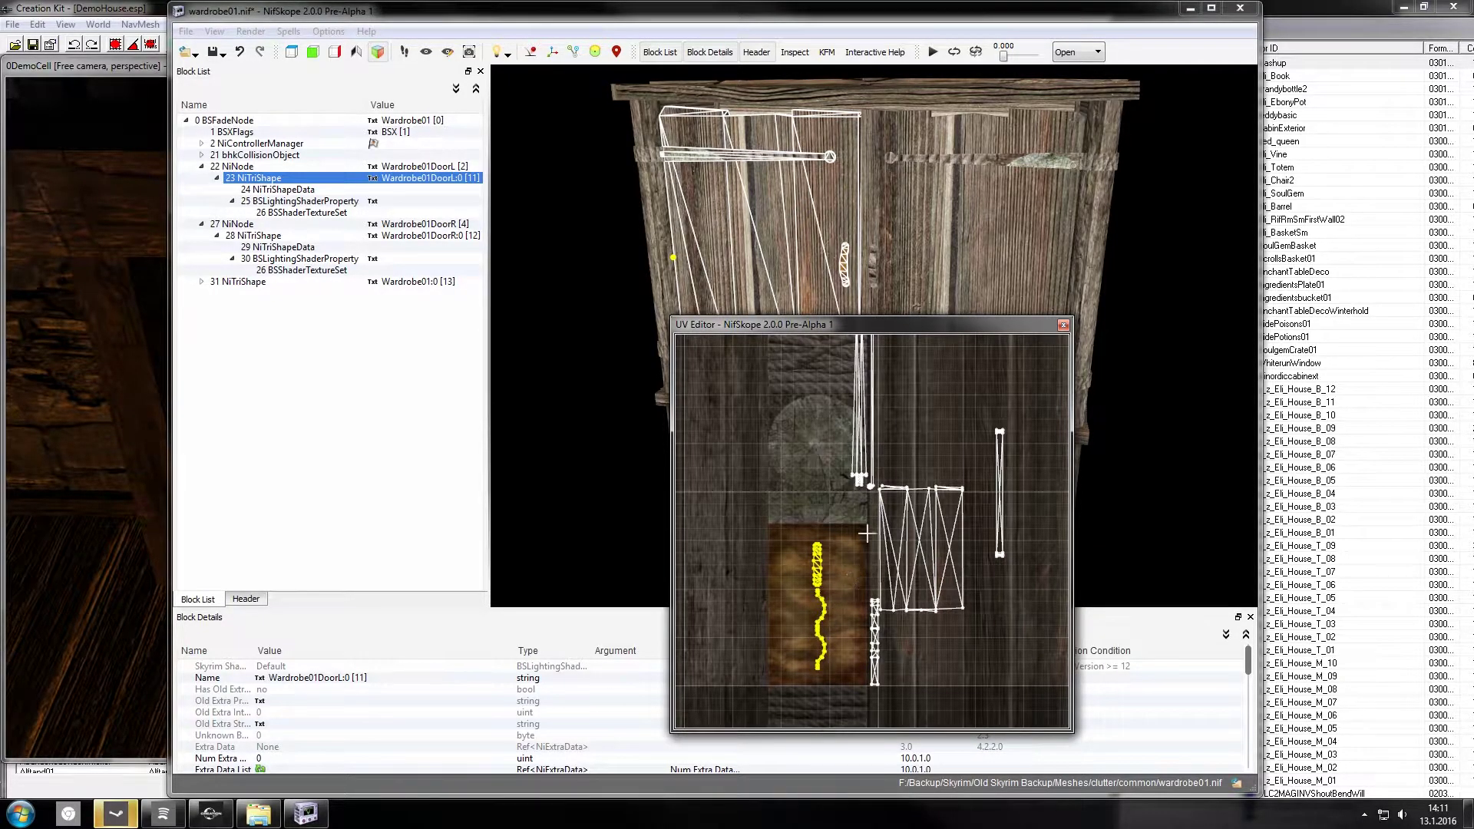
Step: Move the hinge strap's UV island onto the golden-brown area and shift its round end down to fit inside
{"action": "middle_click_drag", "start_coordinate": [866, 533], "coordinate": [867, 587]}
{"action": "scroll", "coordinate": [867, 582], "scroll_direction": "down", "scroll_amount": 1}
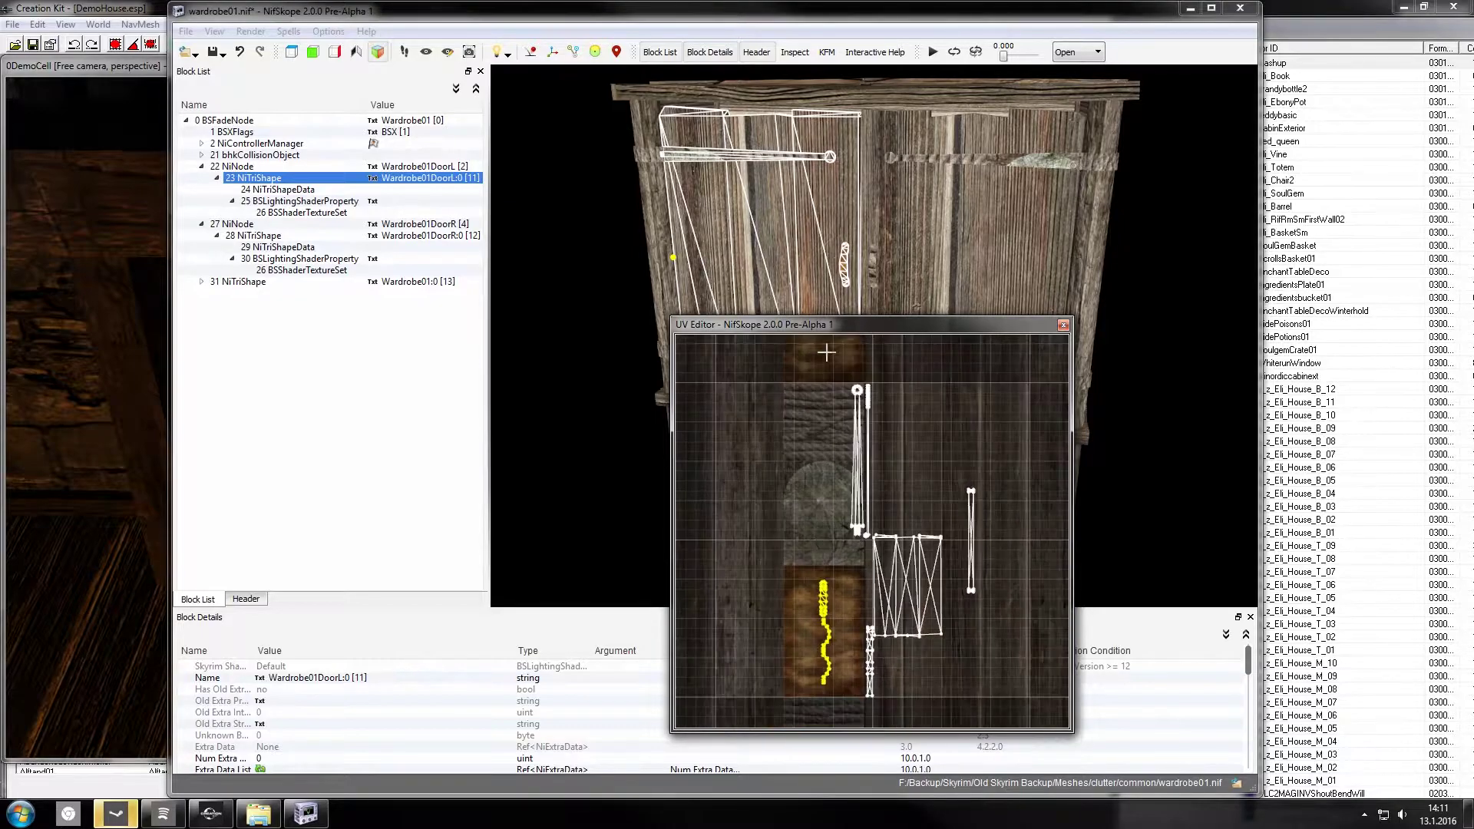
{"action": "left_click_drag", "start_coordinate": [832, 377], "coordinate": [865, 541]}
{"action": "scroll", "coordinate": [883, 549], "scroll_direction": "up", "scroll_amount": 2}
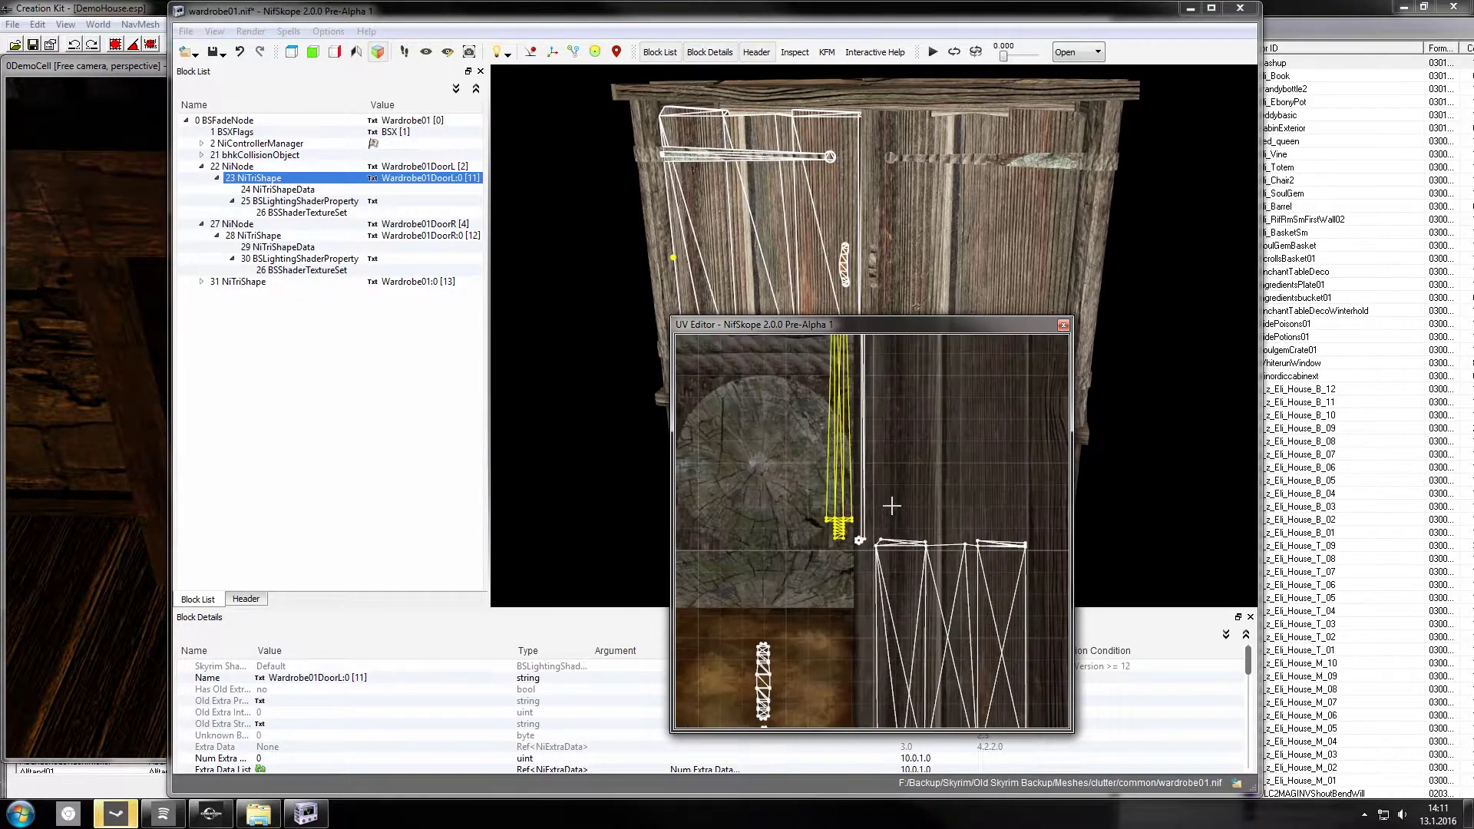
{"action": "scroll", "coordinate": [900, 552], "scroll_direction": "down", "scroll_amount": 3}
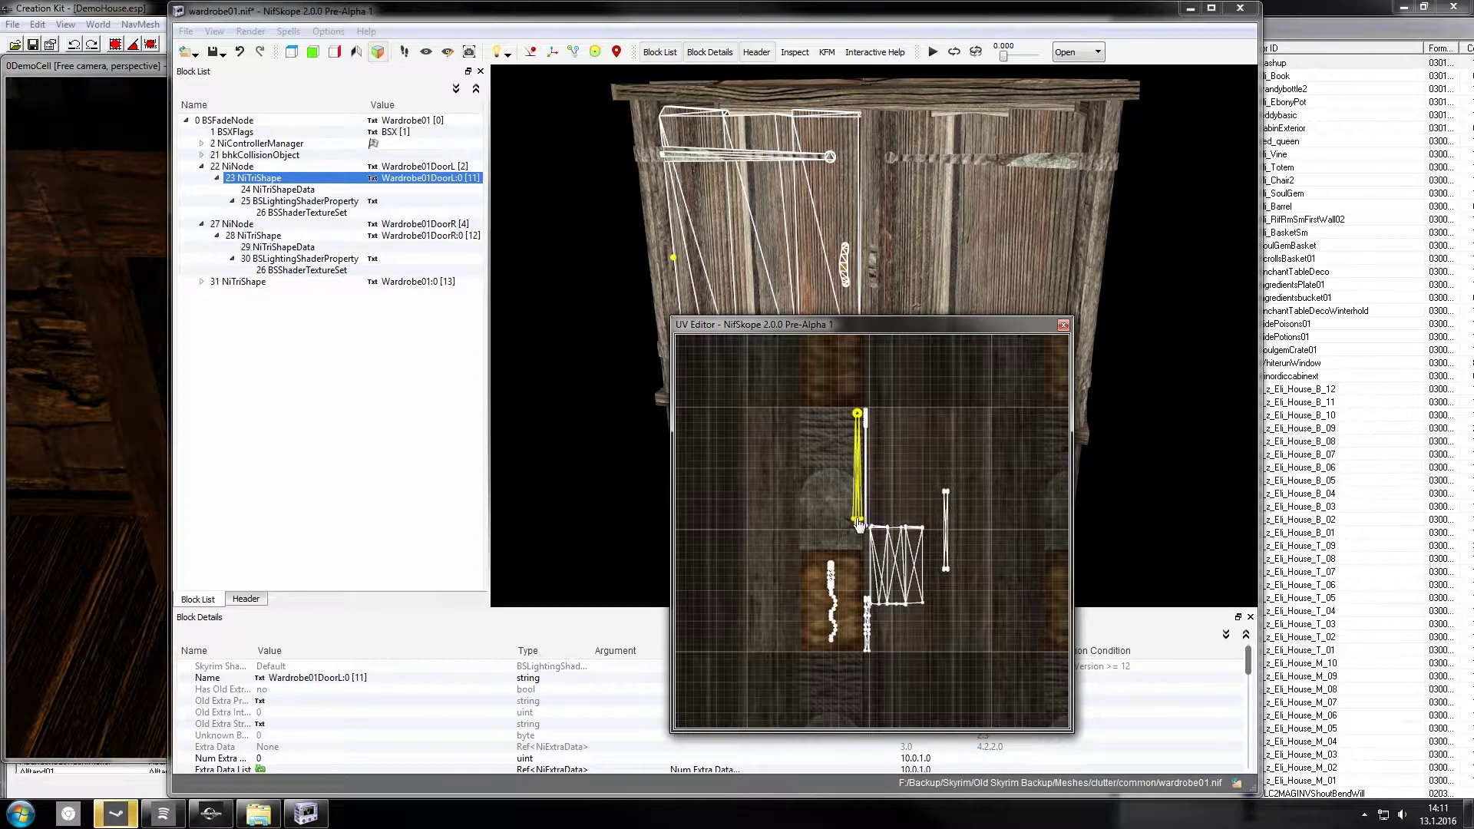
{"action": "left_click_drag", "start_coordinate": [859, 524], "coordinate": [848, 641]}
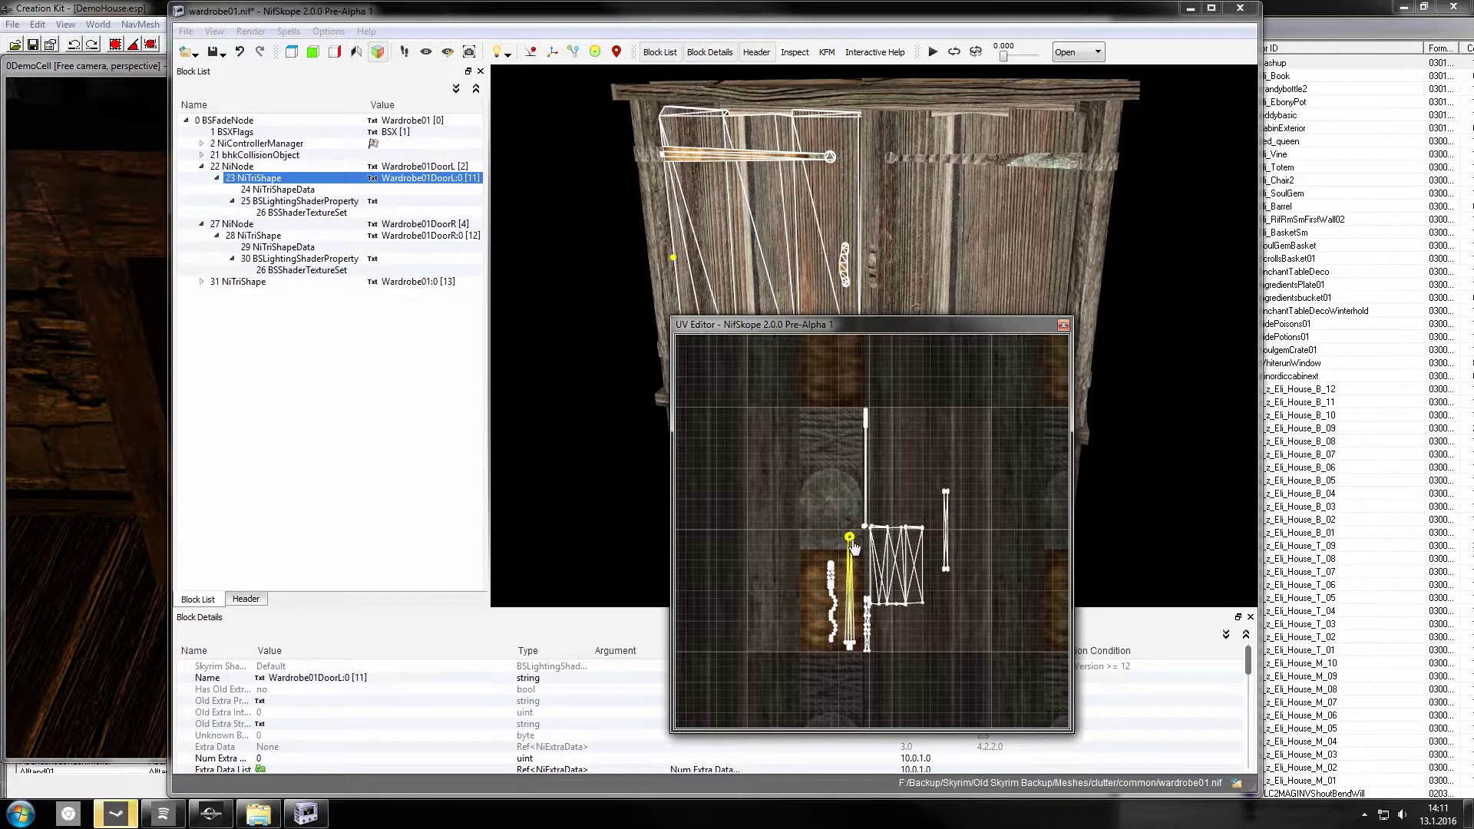
{"action": "left_click_drag", "start_coordinate": [852, 542], "coordinate": [851, 565]}
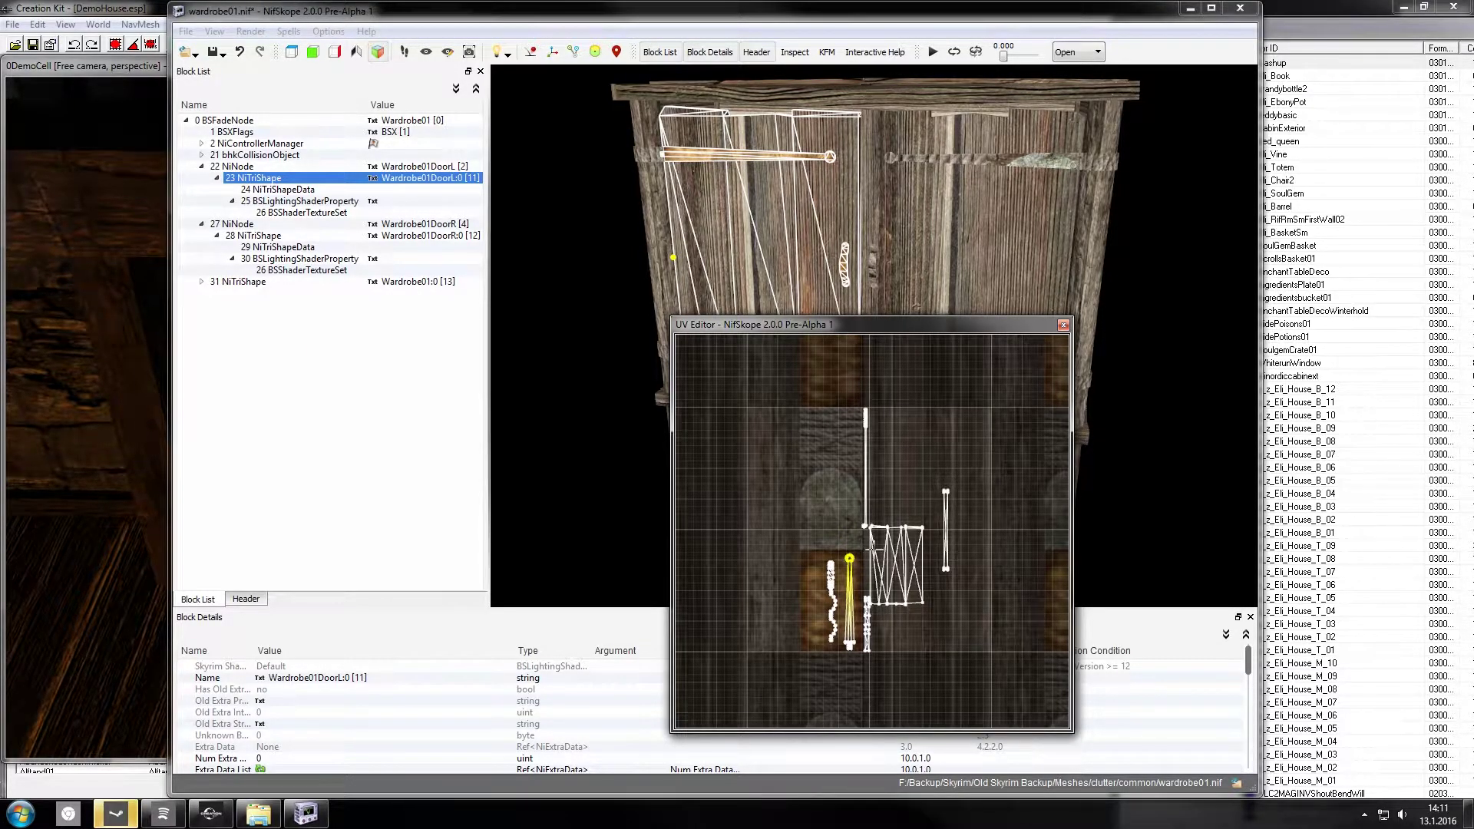
Step: Place the UV editor clear of the wardrobe and inspect the retextured hinges and handle from an angle
{"action": "left_click_drag", "start_coordinate": [863, 322], "coordinate": [353, 180]}
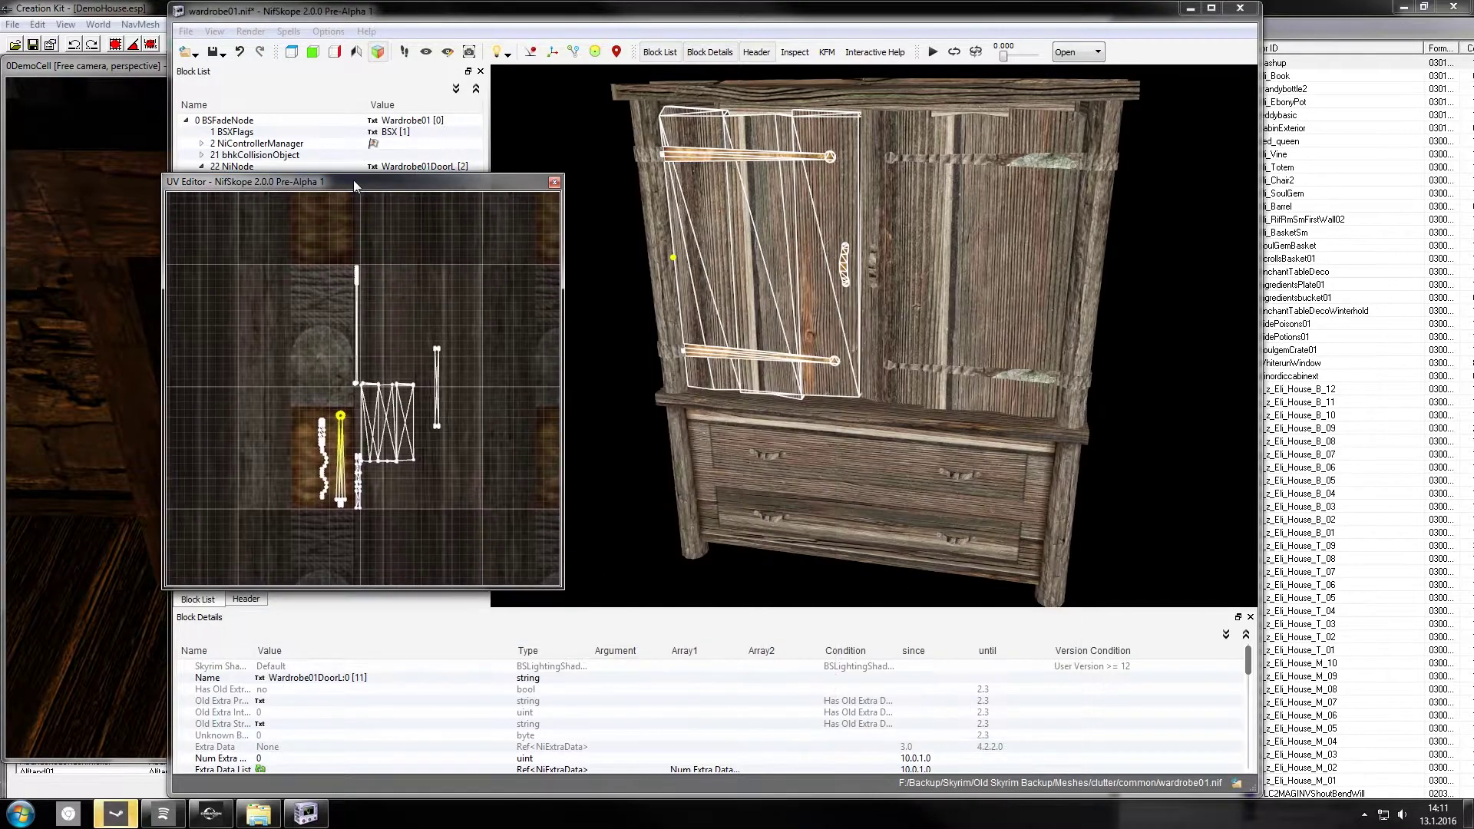
{"action": "left_click_drag", "start_coordinate": [1176, 240], "coordinate": [734, 158]}
{"action": "left_click", "coordinate": [689, 144]}
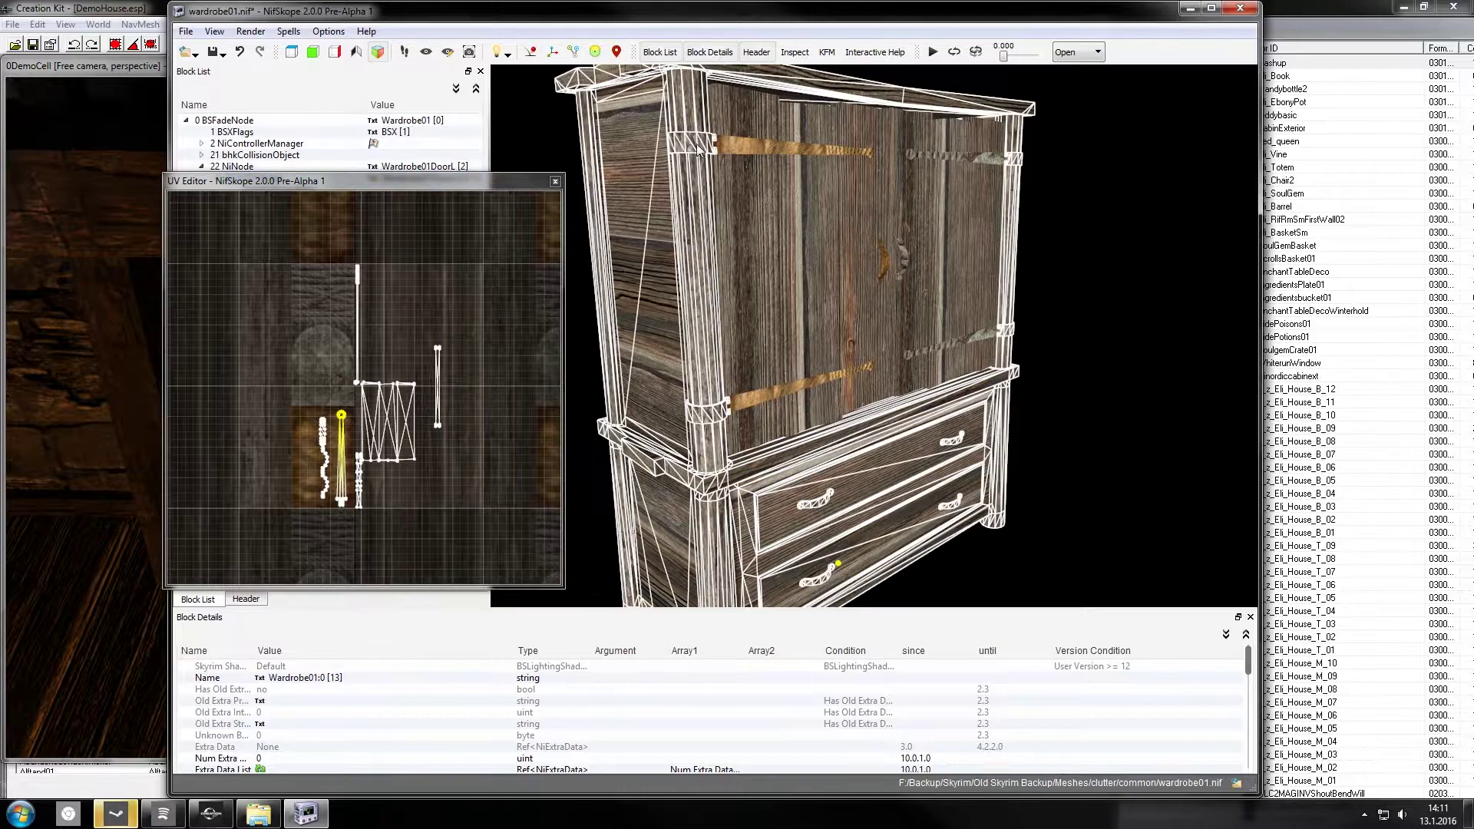
{"action": "left_click", "coordinate": [404, 289]}
{"action": "scroll", "coordinate": [421, 307], "scroll_direction": "up", "scroll_amount": 2}
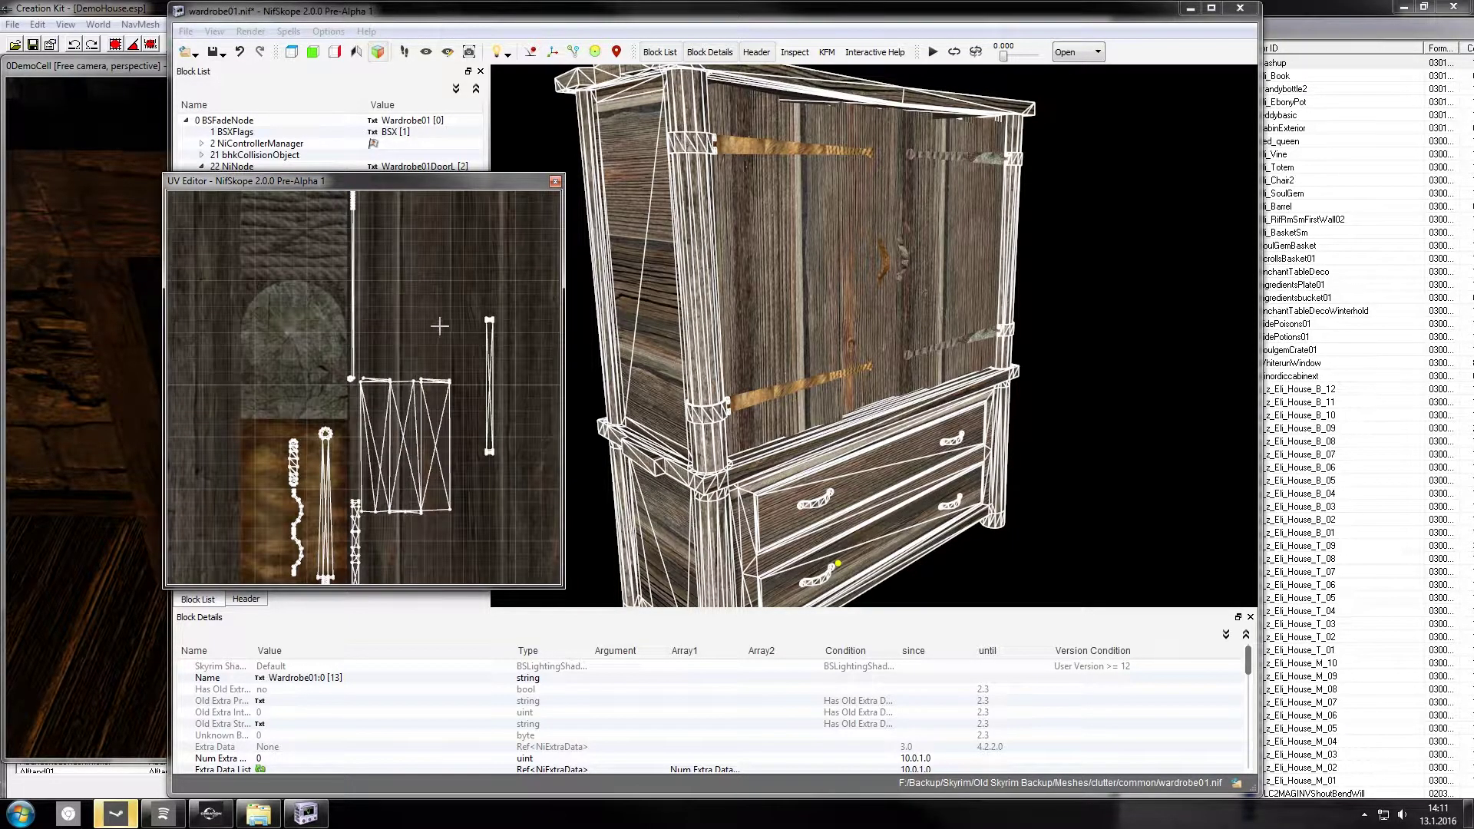
{"action": "scroll", "coordinate": [497, 335], "scroll_direction": "down", "scroll_amount": 2}
Step: Try shifting the isolated narrow strip in the left door's UV layout, then undo the move
{"action": "left_click_drag", "start_coordinate": [504, 294], "coordinate": [440, 453]}
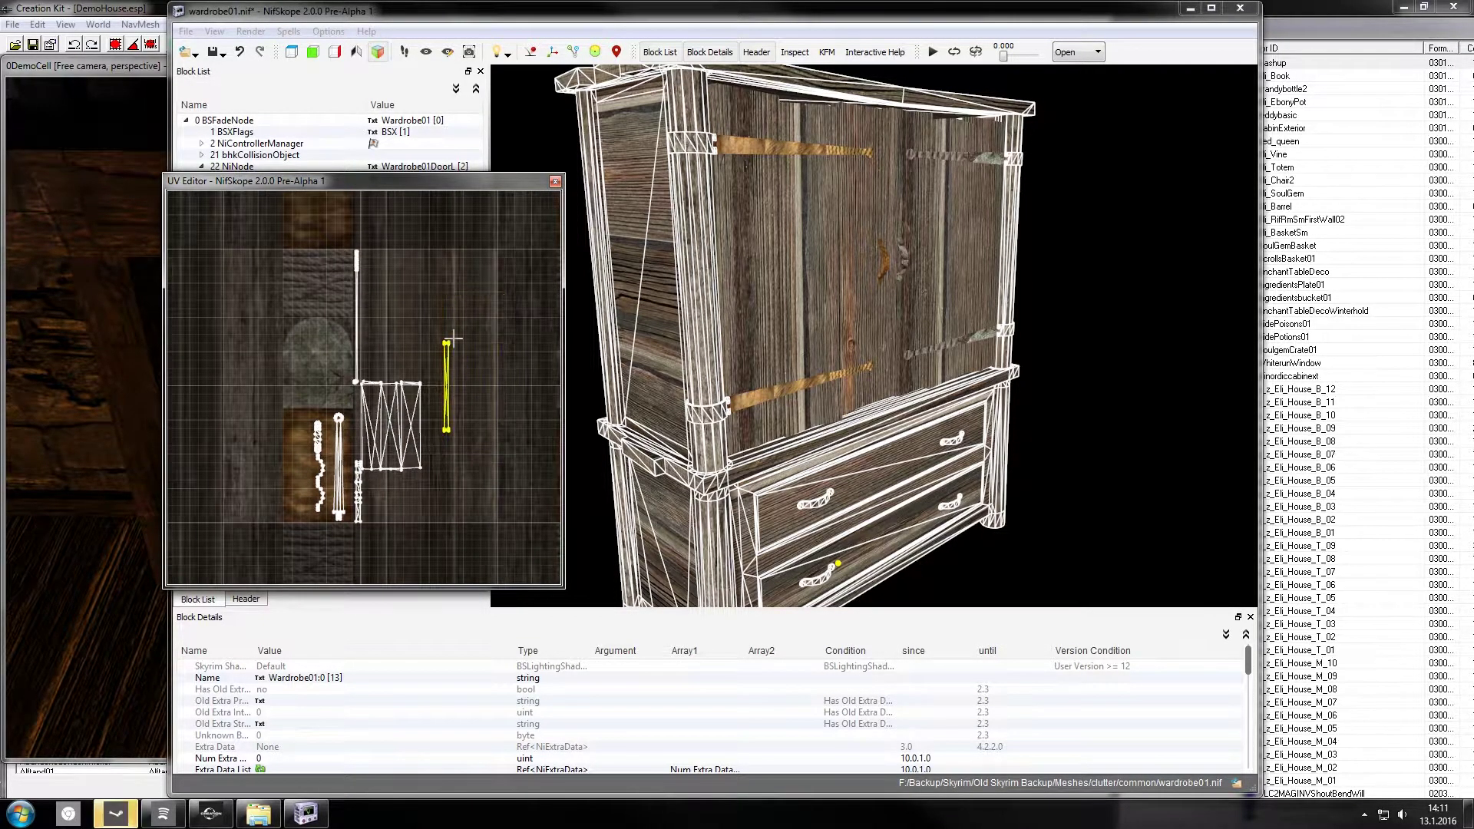
{"action": "mouse_move", "coordinate": [449, 350]}
{"action": "left_mouse_down"}
{"action": "mouse_move", "coordinate": [442, 367]}
{"action": "mouse_move", "coordinate": [556, 338]}
{"action": "mouse_move", "coordinate": [468, 357]}
{"action": "mouse_move", "coordinate": [471, 342]}
{"action": "left_mouse_up"}
{"action": "key", "text": "ctrl+z"}
Step: Try shifting the segmented strip between the golden-brown area and the door planks' UVs, then undo the move
{"action": "scroll", "coordinate": [332, 274], "scroll_direction": "up", "scroll_amount": 3}
{"action": "middle_click_drag", "start_coordinate": [394, 273], "coordinate": [456, 189]}
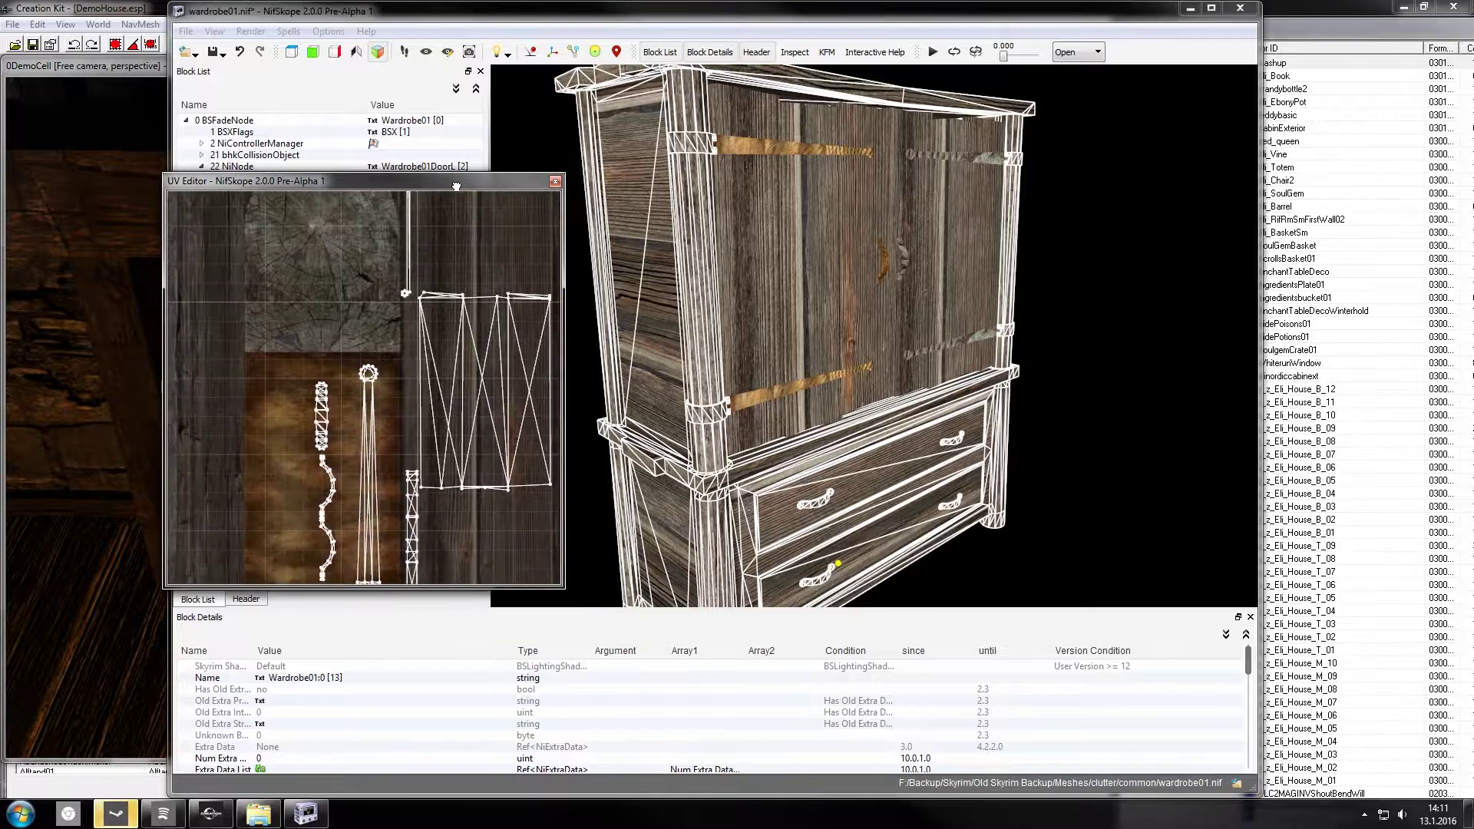
{"action": "scroll", "coordinate": [459, 407], "scroll_direction": "up", "scroll_amount": 3}
{"action": "middle_click_drag", "start_coordinate": [459, 419], "coordinate": [453, 278]}
{"action": "left_click_drag", "start_coordinate": [413, 319], "coordinate": [444, 526]}
{"action": "mouse_move", "coordinate": [434, 339]}
{"action": "left_mouse_down"}
{"action": "mouse_move", "coordinate": [414, 339]}
{"action": "mouse_move", "coordinate": [425, 326]}
{"action": "left_mouse_up"}
{"action": "key", "text": "ctrl+z"}
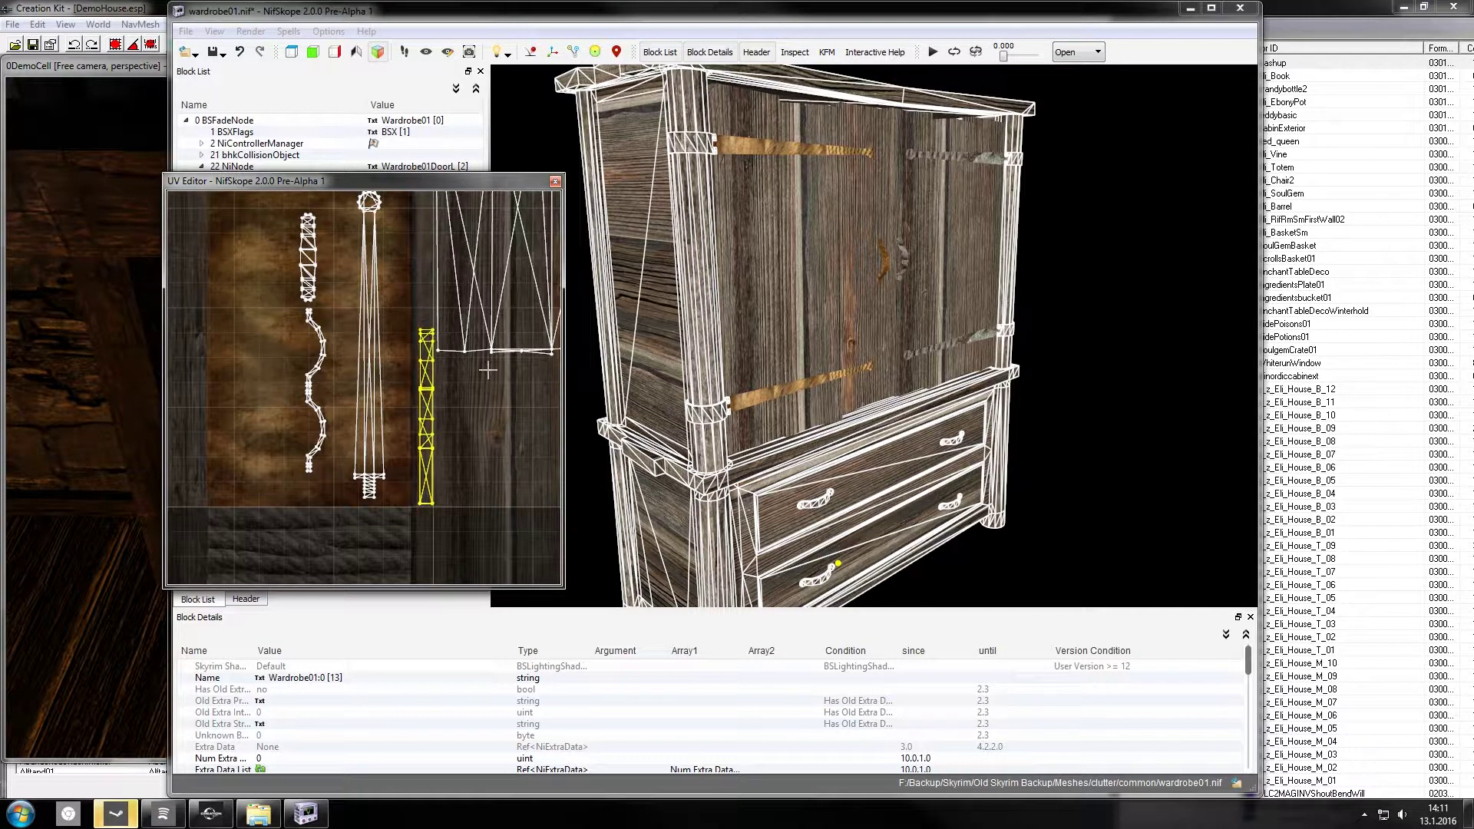
Step: Try shifting UV points near the long thin strip above the door planks, then undo the move
{"action": "middle_click_drag", "start_coordinate": [482, 344], "coordinate": [493, 442]}
{"action": "mouse_move", "coordinate": [449, 223]}
{"action": "middle_mouse_down"}
{"action": "mouse_move", "coordinate": [468, 410]}
{"action": "mouse_move", "coordinate": [456, 559]}
{"action": "middle_mouse_up"}
{"action": "scroll", "coordinate": [461, 431], "scroll_direction": "down", "scroll_amount": 3}
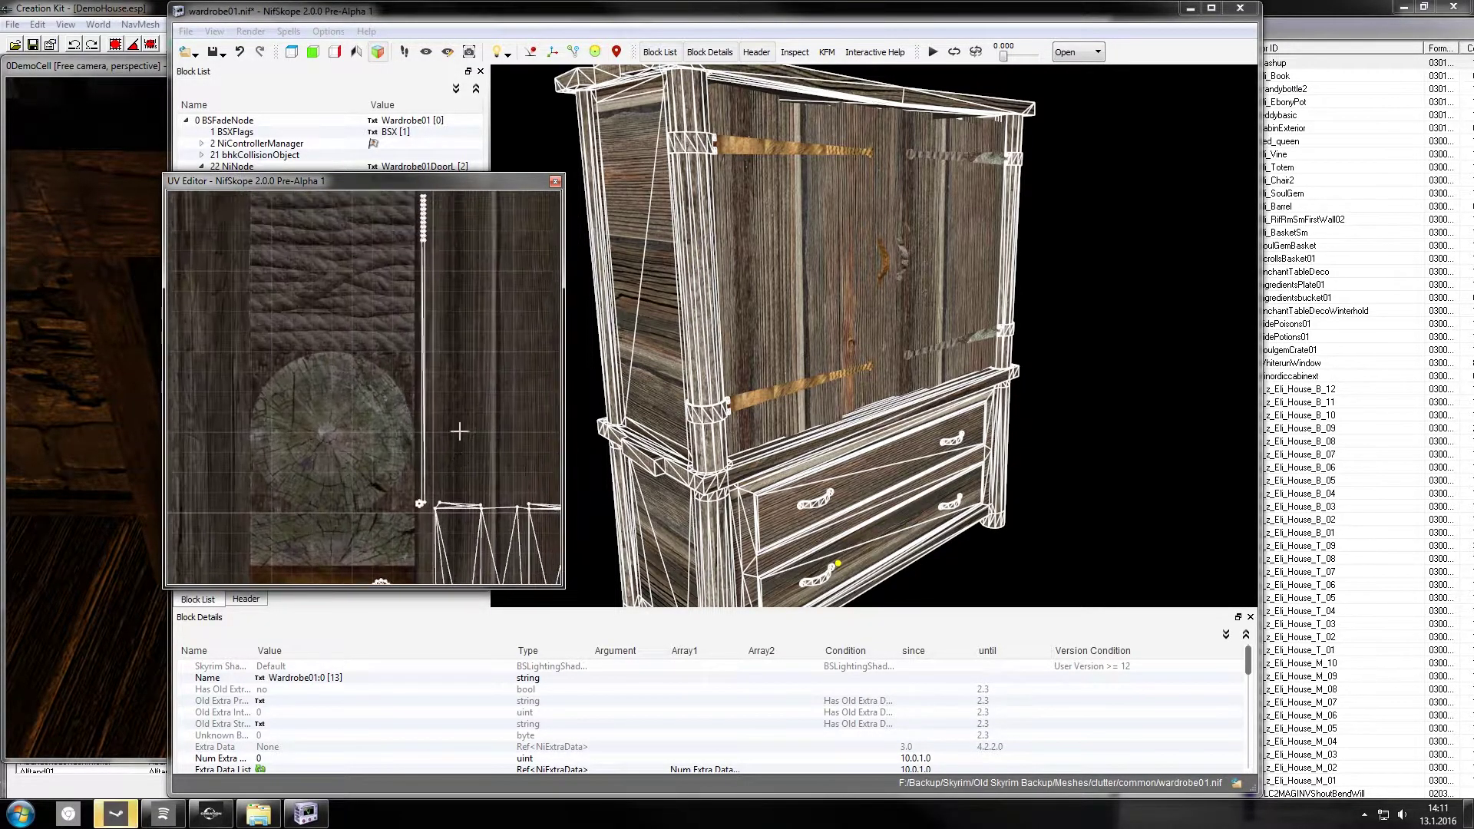
{"action": "left_click_drag", "start_coordinate": [390, 252], "coordinate": [390, 302]}
{"action": "key", "text": "ctrl+z"}
Step: Try shifting the left door's plank UVs slightly across the wood texture, then undo the move
{"action": "middle_click_drag", "start_coordinate": [395, 383], "coordinate": [405, 308]}
{"action": "left_click_drag", "start_coordinate": [526, 368], "coordinate": [420, 539]}
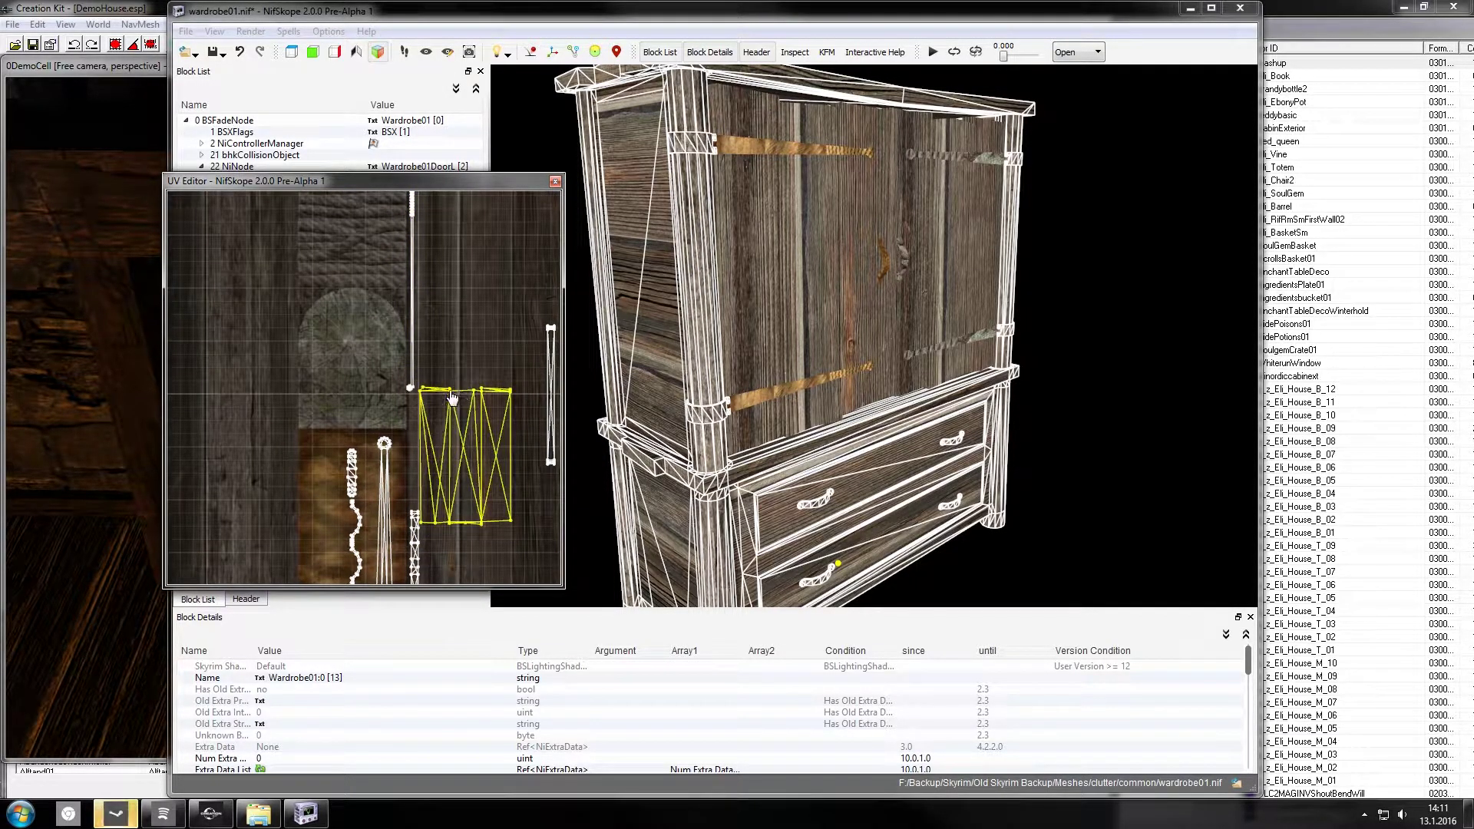
{"action": "mouse_move", "coordinate": [451, 393]}
{"action": "left_mouse_down"}
{"action": "mouse_move", "coordinate": [493, 396]}
{"action": "mouse_move", "coordinate": [470, 395]}
{"action": "left_mouse_up"}
{"action": "key", "text": "ctrl+z"}
Step: Close the left door's UV layout and open the right door's UV layout for editing
{"action": "left_click_drag", "start_coordinate": [778, 244], "coordinate": [738, 247]}
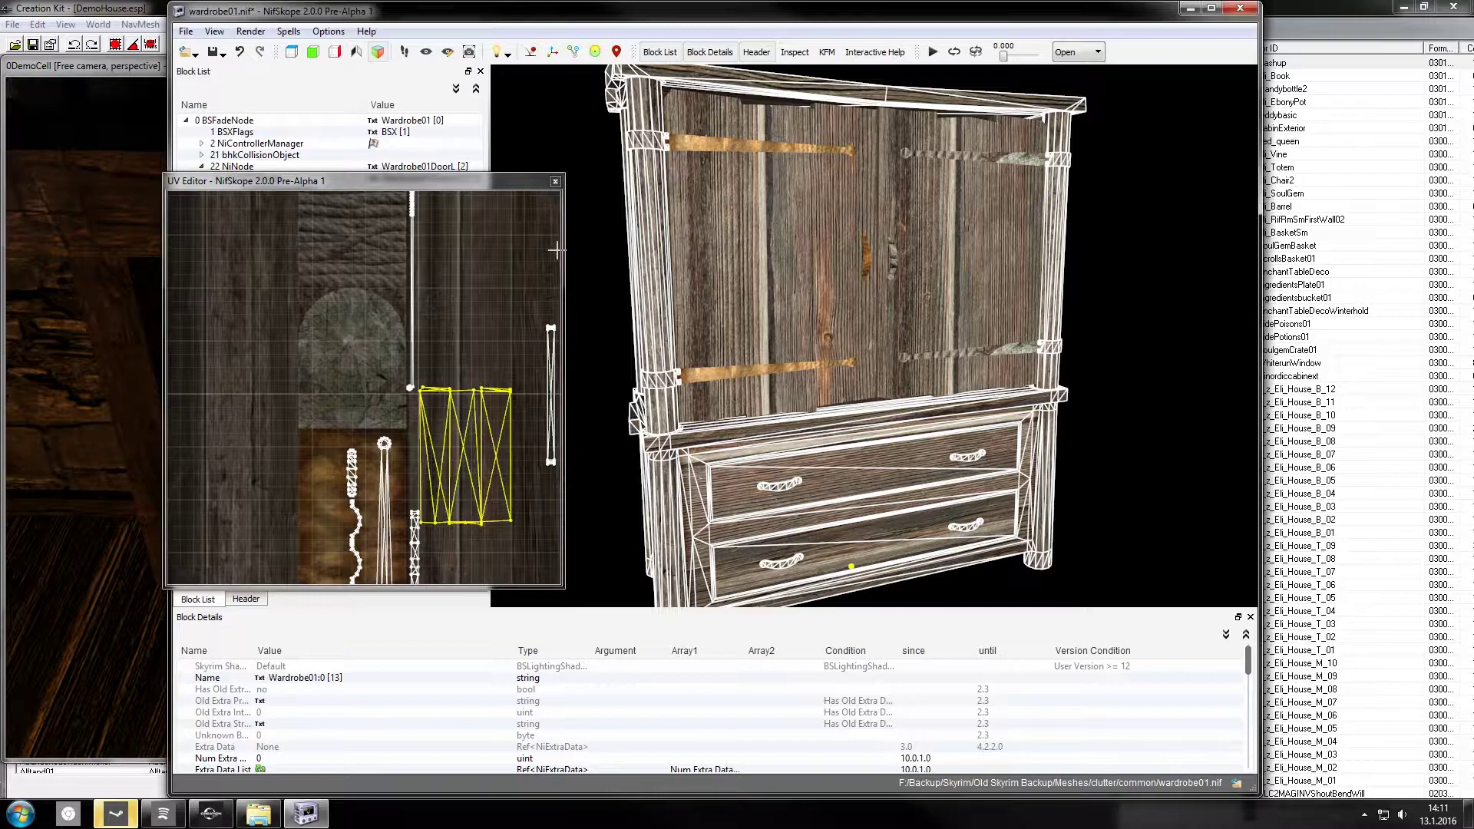
{"action": "left_click", "coordinate": [555, 181]}
{"action": "right_click", "coordinate": [933, 255]}
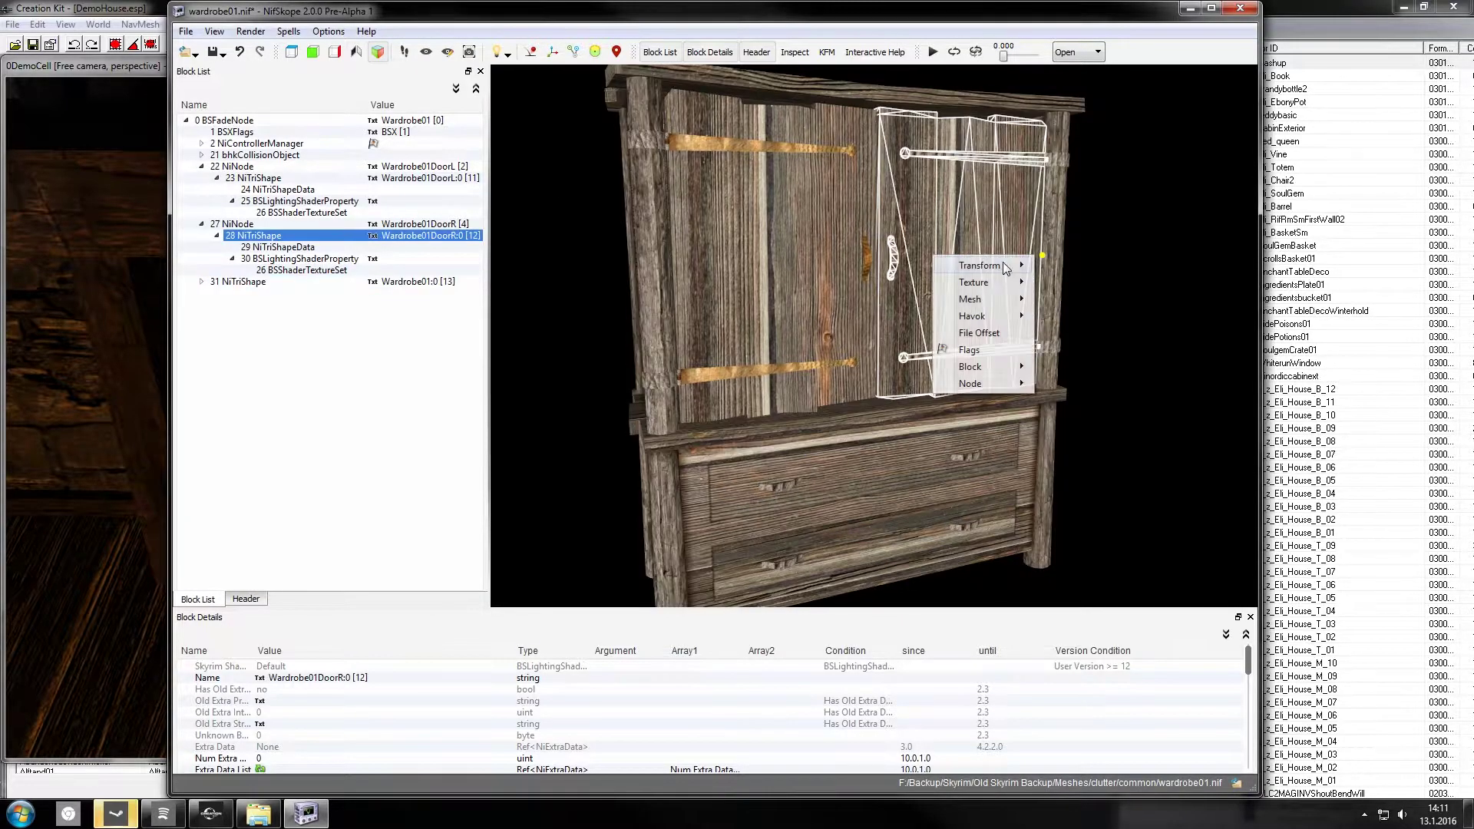
{"action": "mouse_move", "coordinate": [1010, 282]}
{"action": "left_click", "coordinate": [1071, 283]}
Step: Move the right door's handle and long hinge strip UVs together onto the golden-brown metal area of the texture
{"action": "mouse_move", "coordinate": [796, 356]}
{"action": "left_mouse_down"}
{"action": "mouse_move", "coordinate": [825, 476]}
{"action": "mouse_move", "coordinate": [863, 538]}
{"action": "left_mouse_up"}
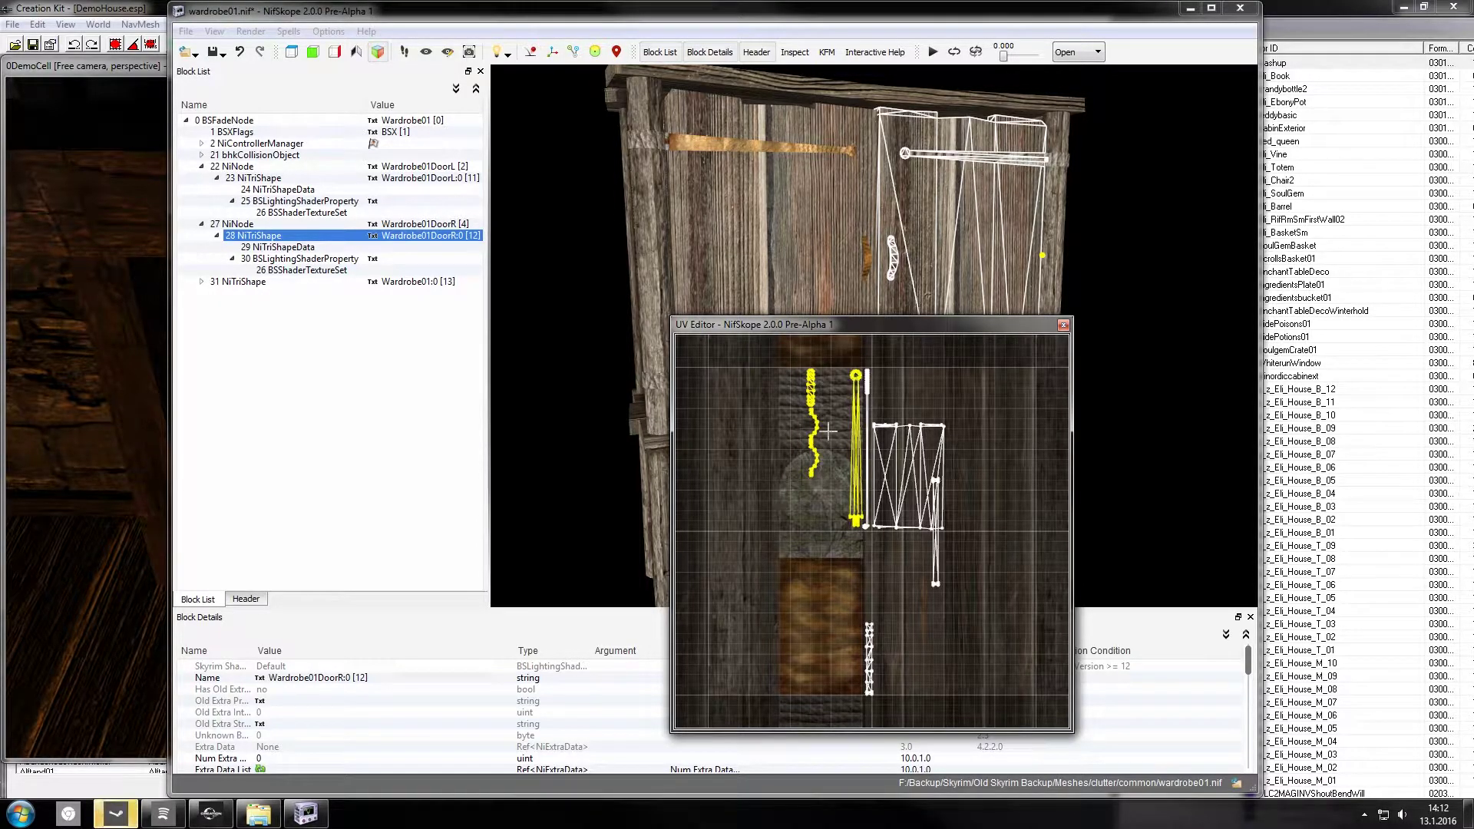
{"action": "left_click_drag", "start_coordinate": [849, 592], "coordinate": [870, 700], "text": "shift"}
{"action": "left_click_drag", "start_coordinate": [900, 526], "coordinate": [1013, 646], "text": "shift"}
{"action": "left_click", "coordinate": [814, 537]}
{"action": "left_click_drag", "start_coordinate": [774, 349], "coordinate": [827, 500]}
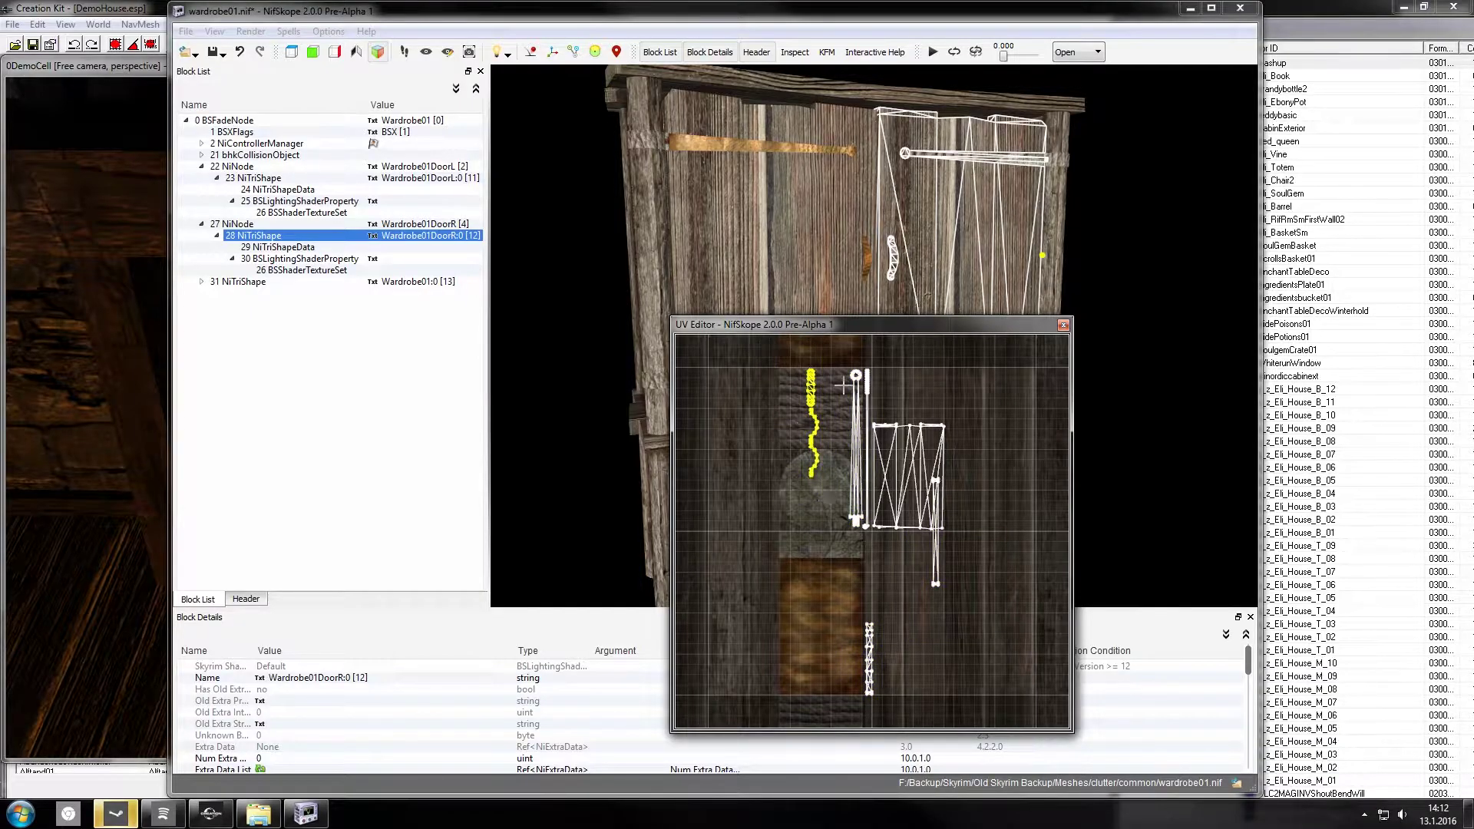
{"action": "left_click_drag", "start_coordinate": [833, 364], "coordinate": [864, 525], "text": "shift"}
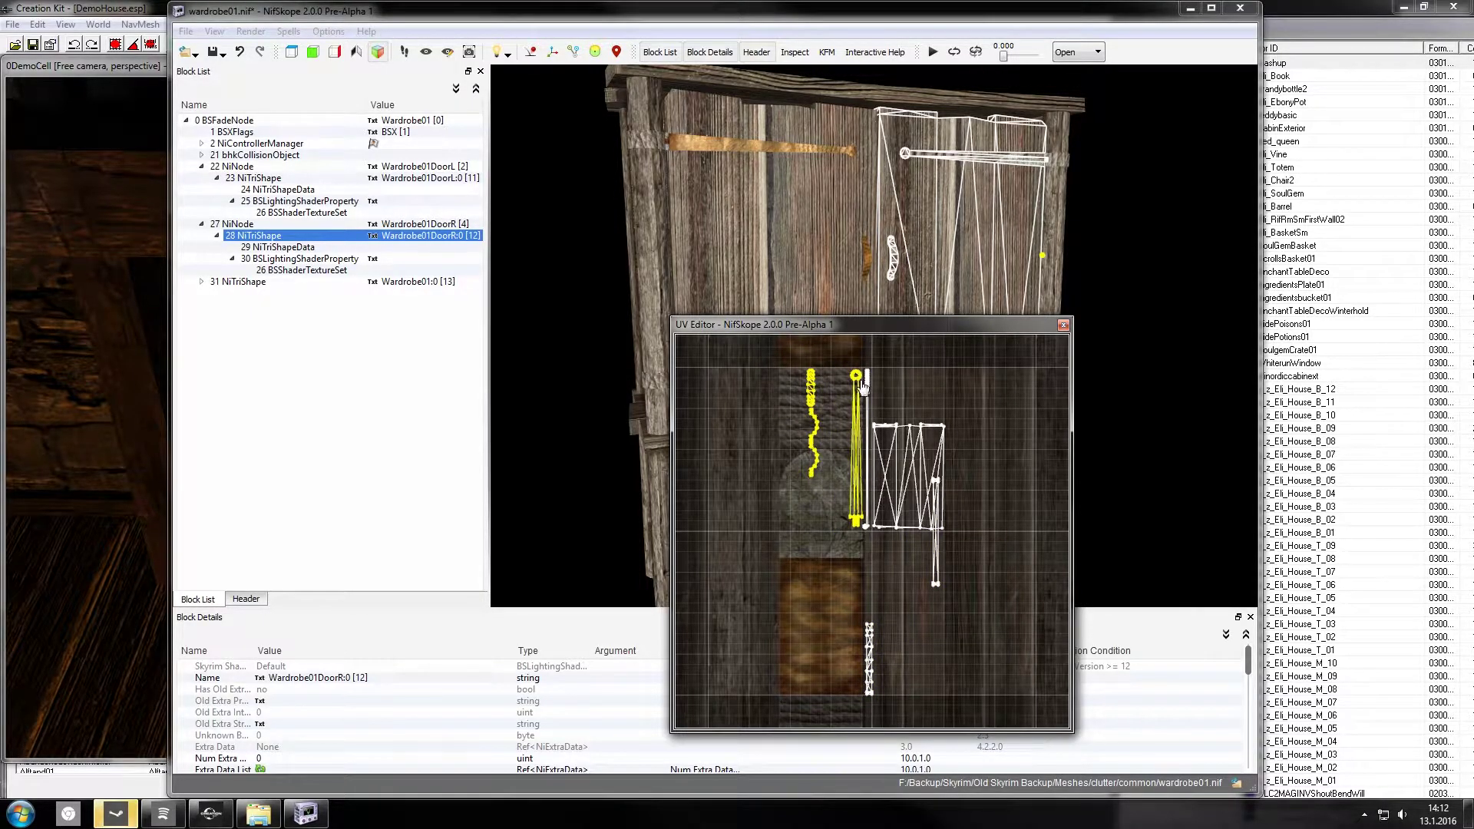
{"action": "left_click_drag", "start_coordinate": [859, 378], "coordinate": [840, 571]}
{"action": "middle_click_drag", "start_coordinate": [848, 694], "coordinate": [831, 578]}
{"action": "left_click", "coordinate": [838, 563]}
{"action": "left_click_drag", "start_coordinate": [836, 438], "coordinate": [819, 569]}
{"action": "left_click_drag", "start_coordinate": [795, 393], "coordinate": [817, 451]}
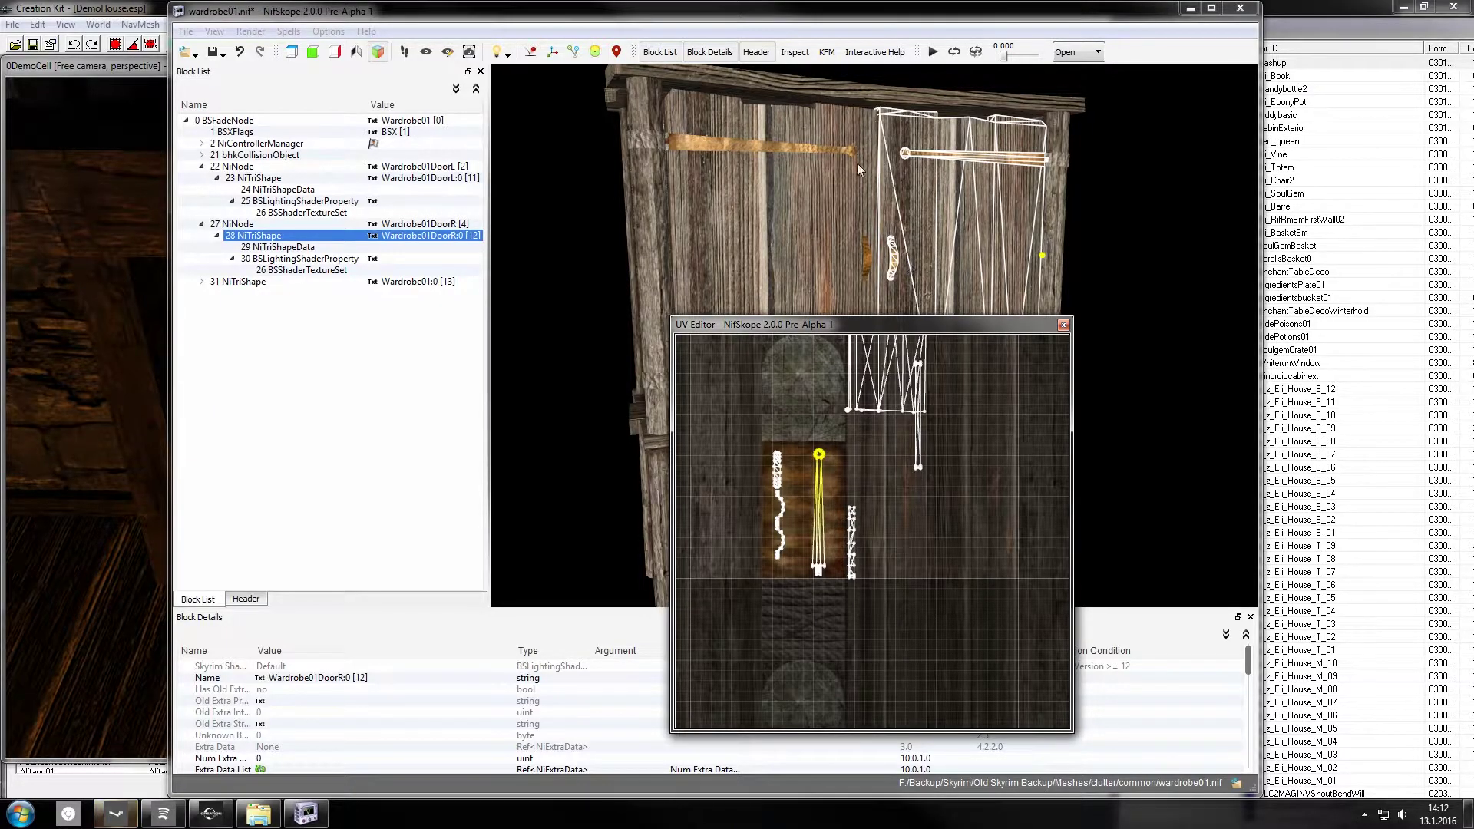
Step: Place the UV editor clear of the wardrobe and inspect the right door's hinges and handle from several angles
{"action": "left_click_drag", "start_coordinate": [934, 322], "coordinate": [413, 159]}
{"action": "left_click_drag", "start_coordinate": [543, 562], "coordinate": [582, 618]}
{"action": "left_click", "coordinate": [814, 458]}
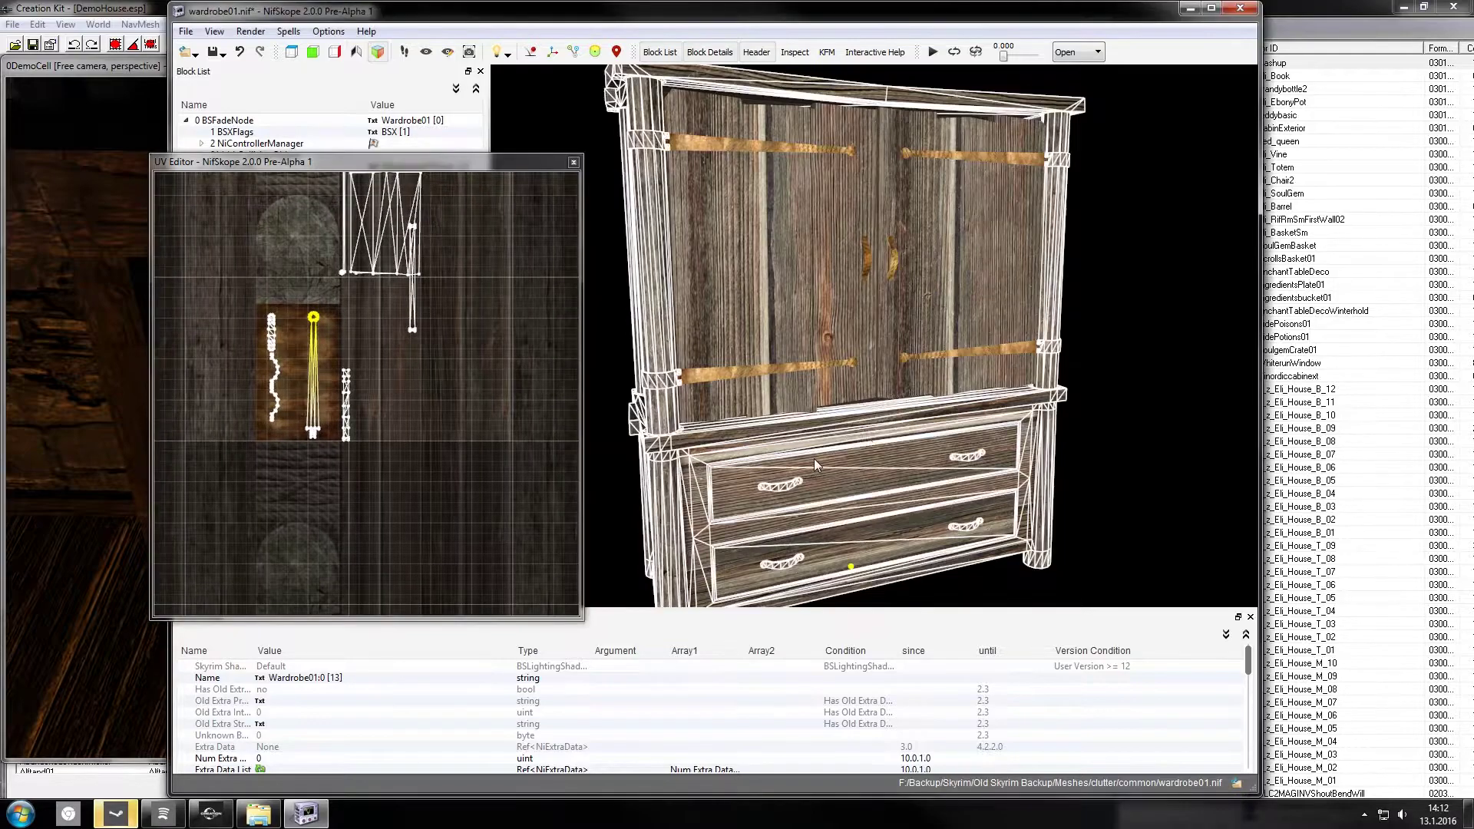
{"action": "left_click_drag", "start_coordinate": [1176, 293], "coordinate": [1049, 237]}
{"action": "scroll", "coordinate": [1104, 243], "scroll_direction": "down", "scroll_amount": 3}
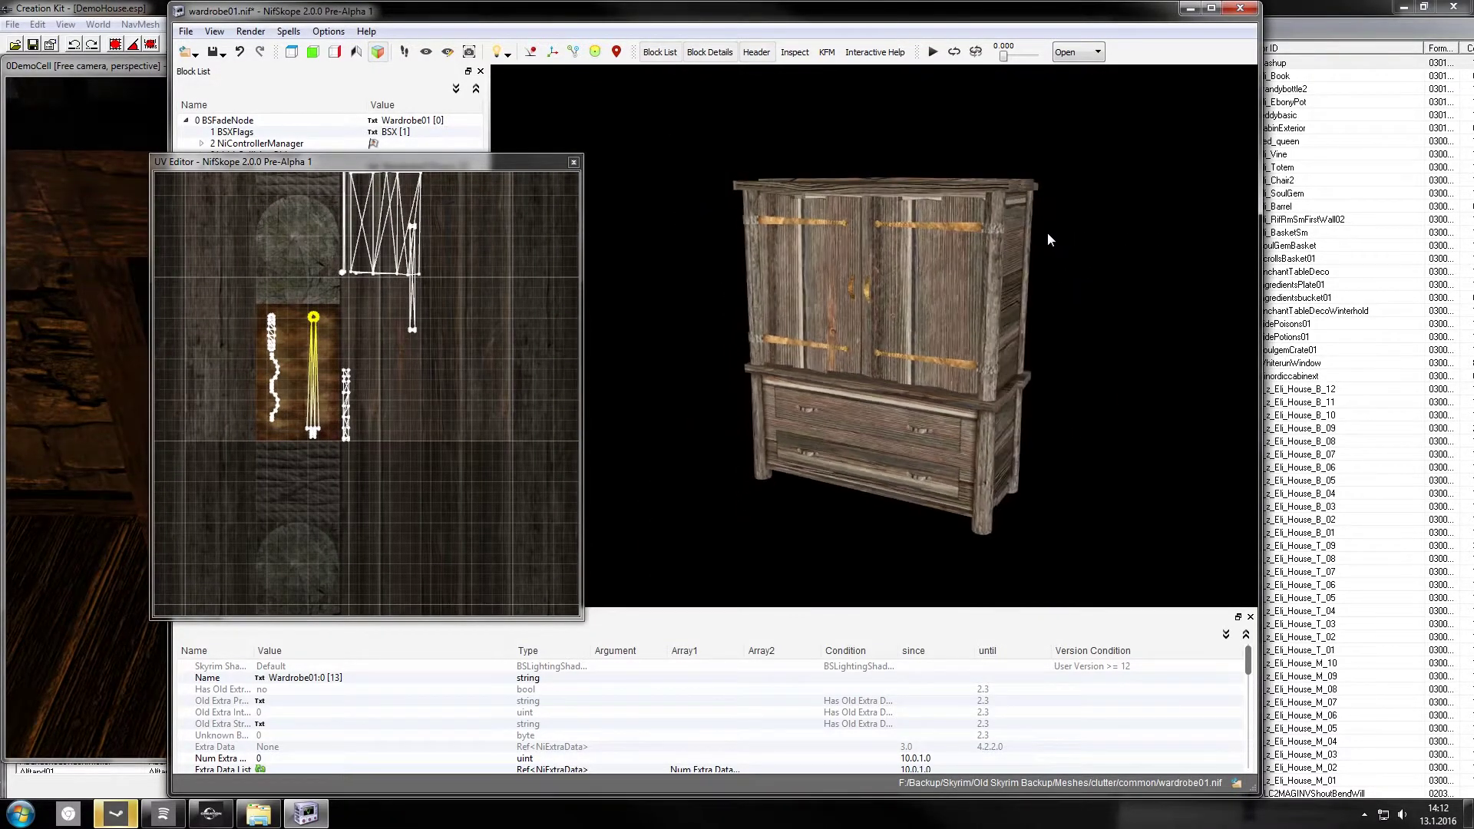
{"action": "left_click", "coordinate": [1001, 232]}
{"action": "left_click_drag", "start_coordinate": [981, 290], "coordinate": [1003, 210]}
Step: Close the right door's UV layout and open the UV layout of the wardrobe body for editing
{"action": "right_click", "coordinate": [1002, 210]}
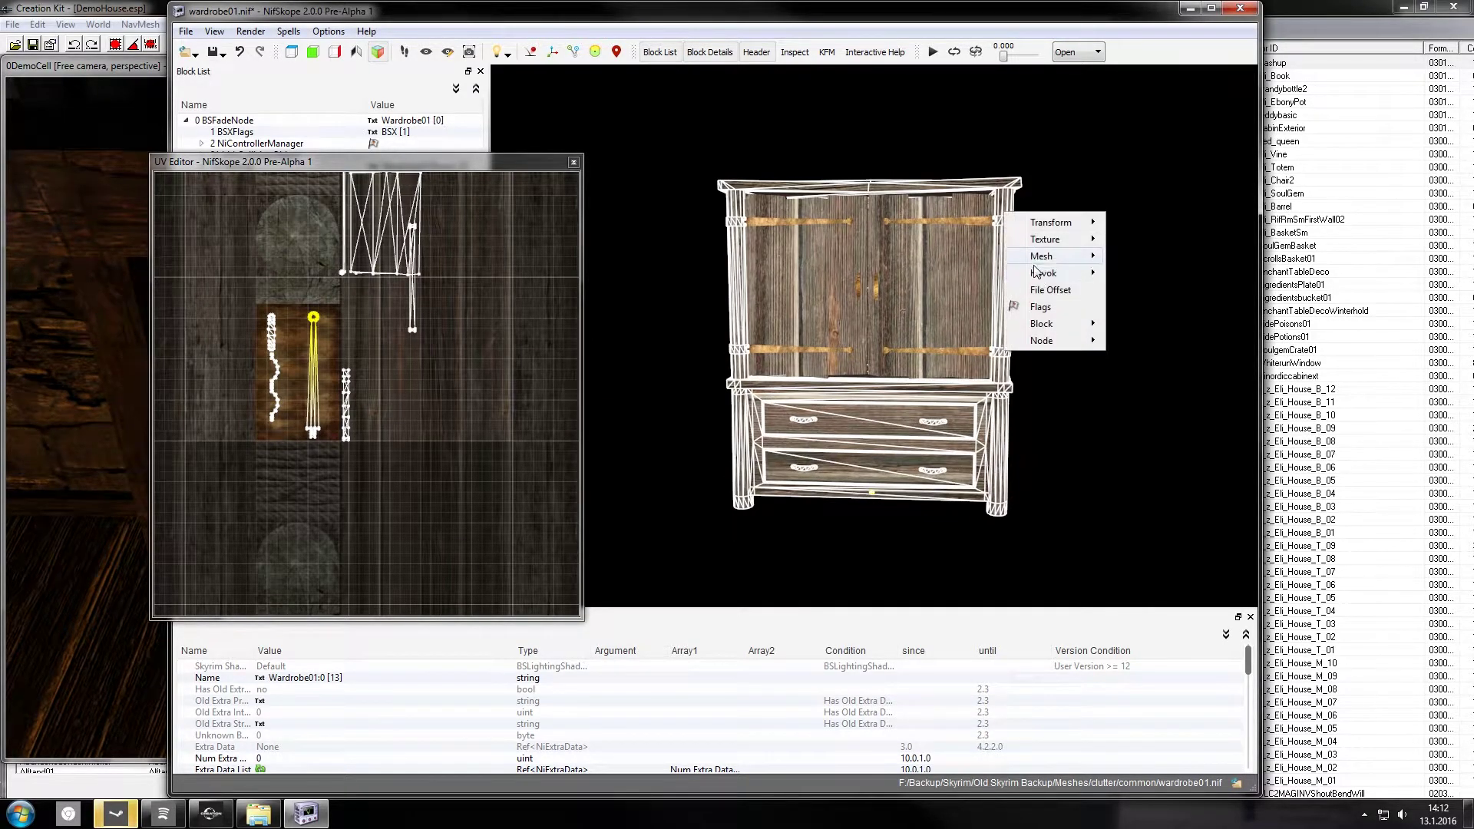
{"action": "mouse_move", "coordinate": [1045, 239]}
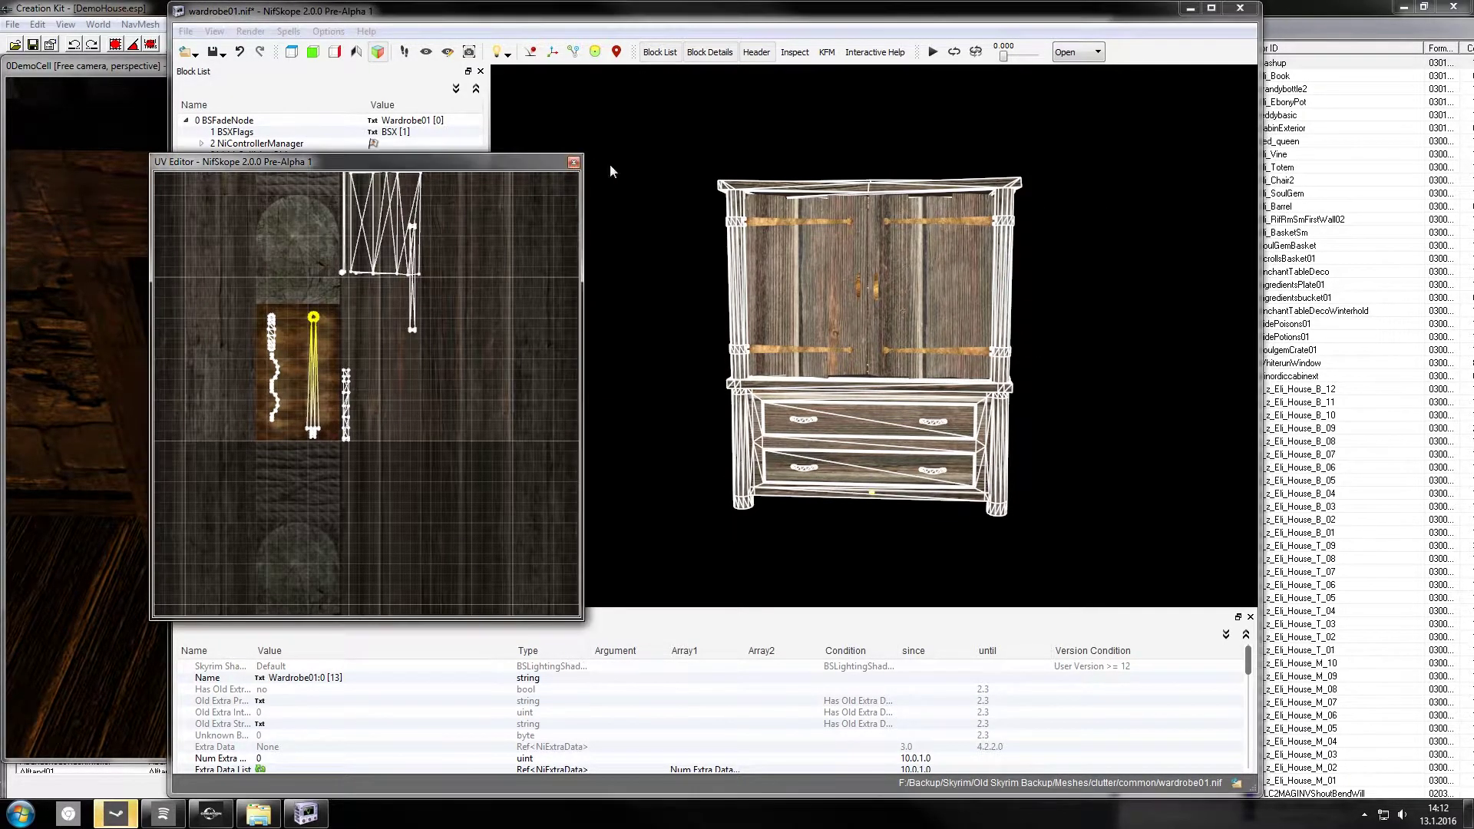
{"action": "left_click", "coordinate": [574, 163]}
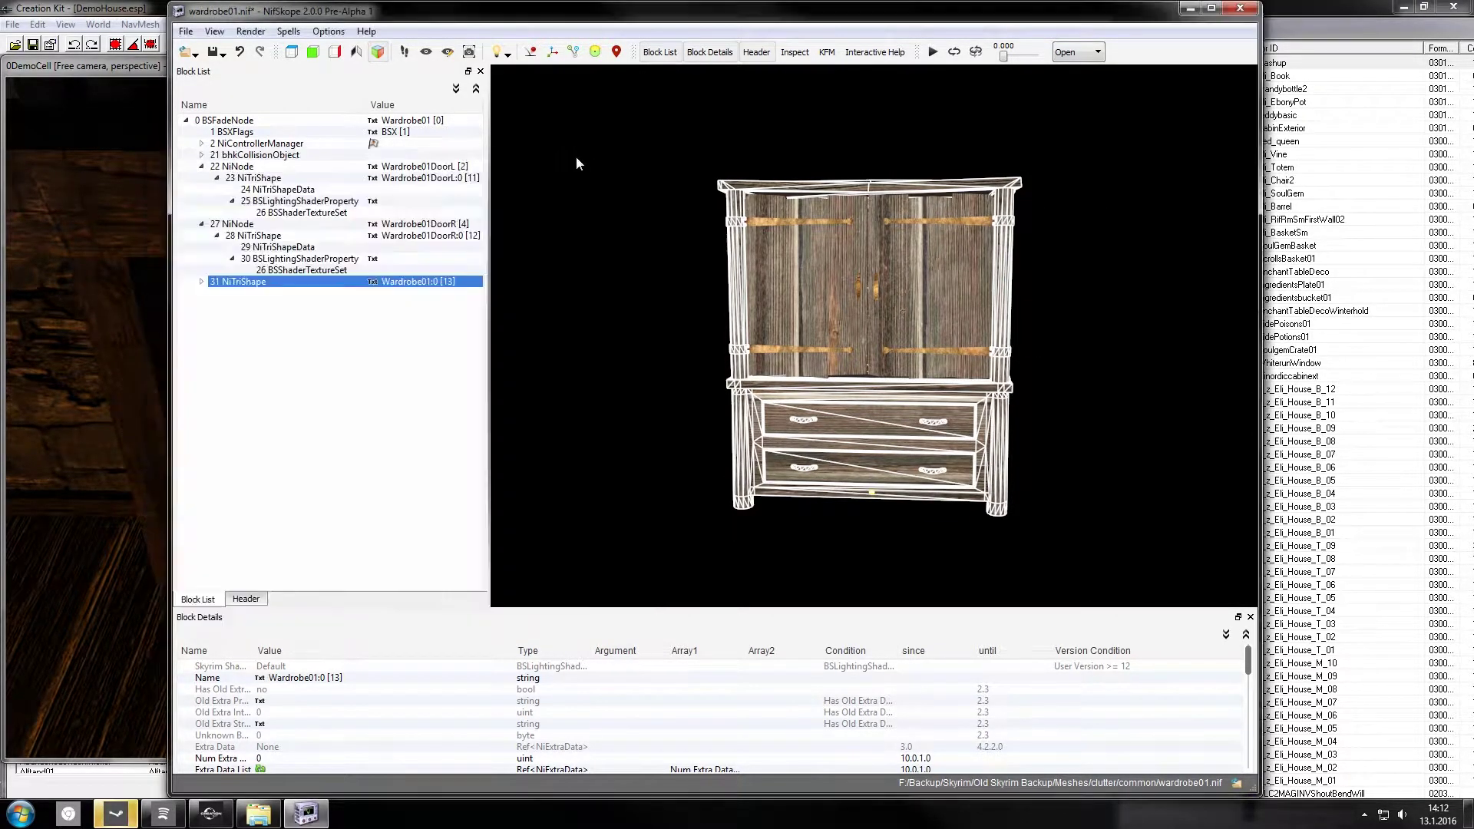
{"action": "right_click", "coordinate": [1007, 249]}
{"action": "mouse_move", "coordinate": [1060, 273]}
{"action": "left_click", "coordinate": [1162, 274]}
{"action": "right_click", "coordinate": [996, 228]}
{"action": "left_click", "coordinate": [1164, 254]}
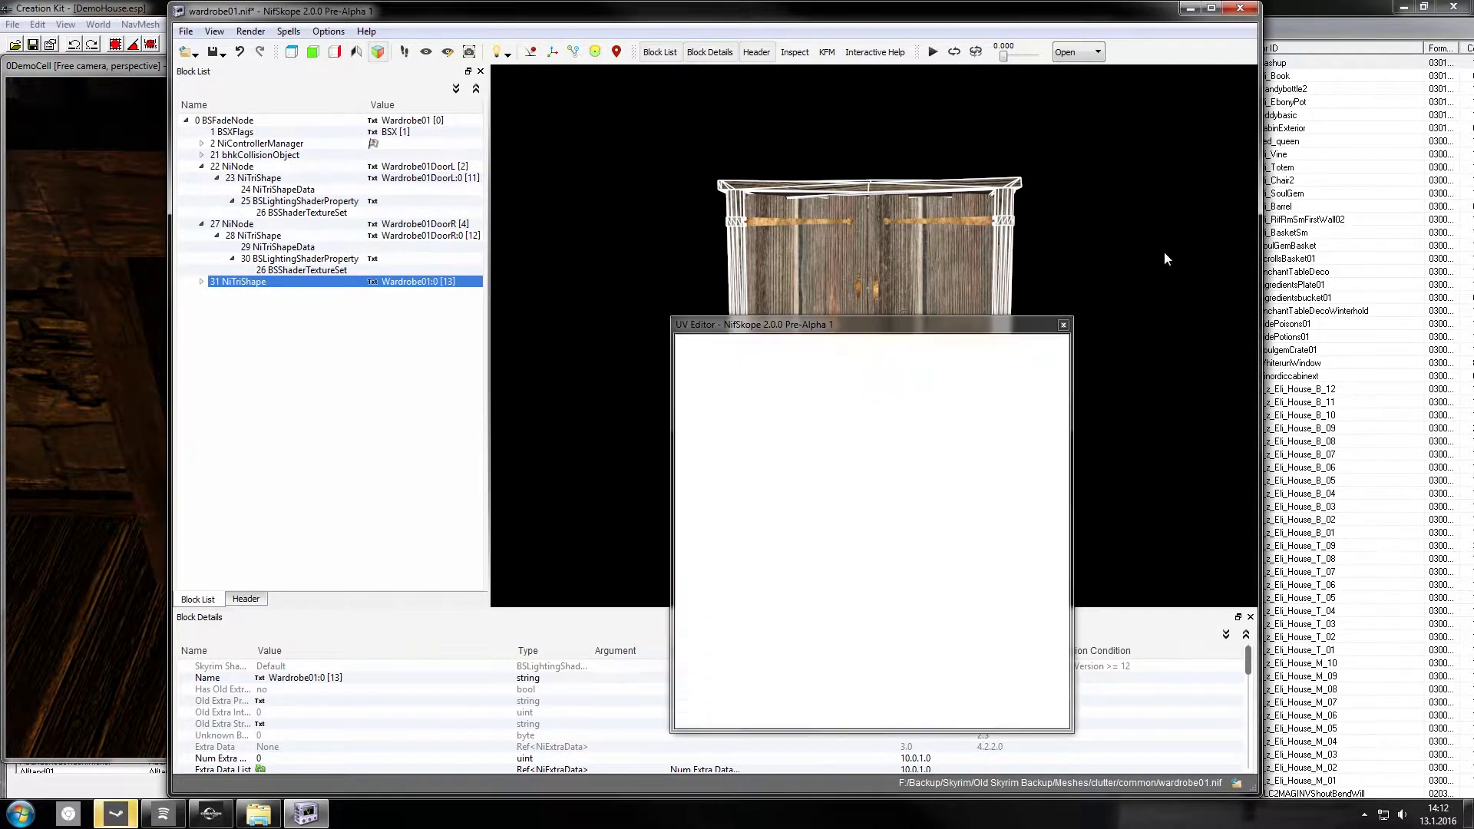
Step: Move the wardrobe body's metal-part UVs from the rope and log-end area onto the golden-brown area of the texture
{"action": "scroll", "coordinate": [944, 483], "scroll_direction": "down", "scroll_amount": 1}
{"action": "scroll", "coordinate": [909, 533], "scroll_direction": "up", "scroll_amount": 1}
{"action": "middle_click_drag", "start_coordinate": [902, 537], "coordinate": [899, 385]}
{"action": "middle_click_drag", "start_coordinate": [835, 479], "coordinate": [838, 512]}
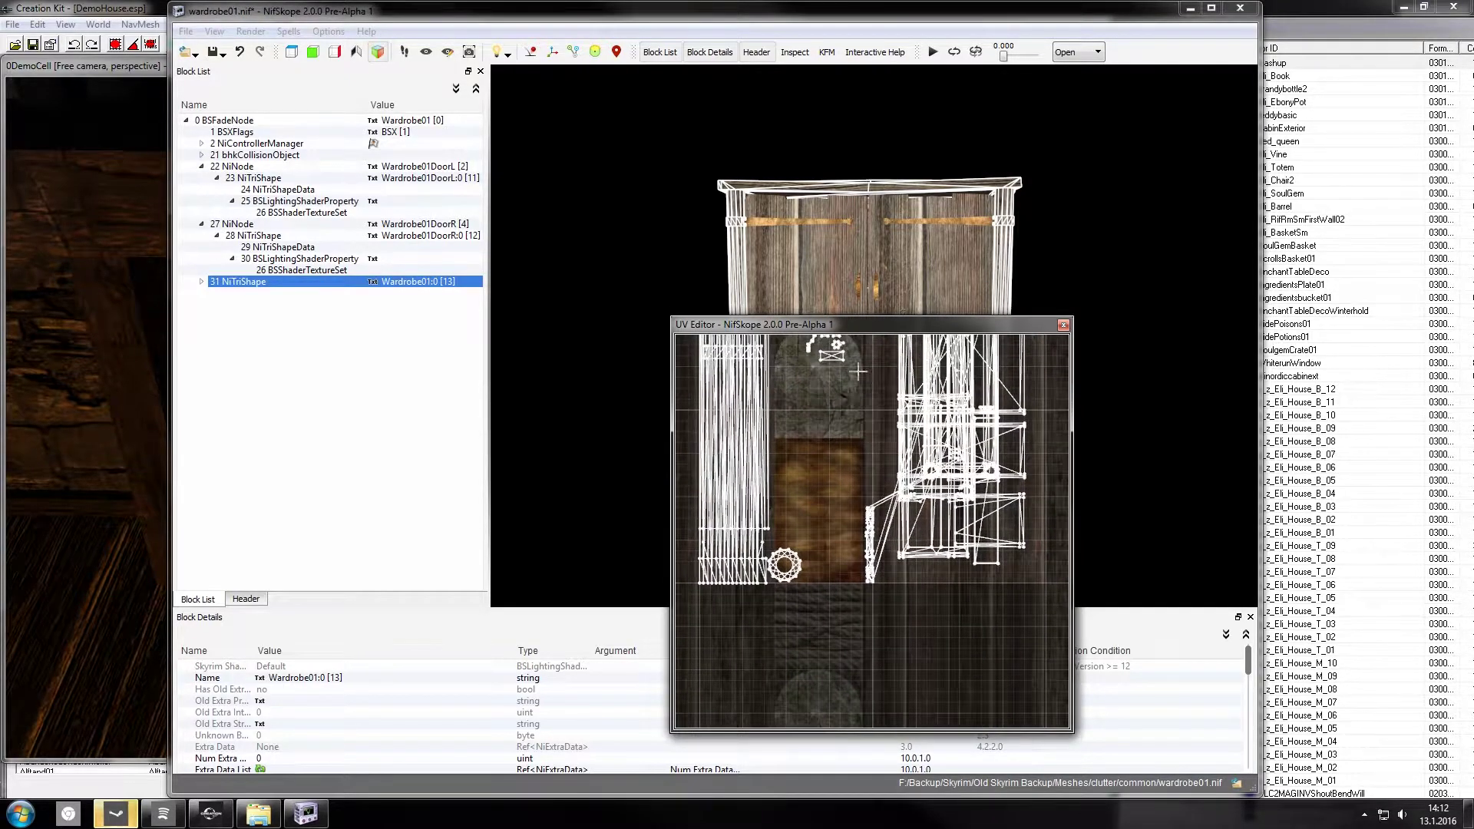
{"action": "middle_click_drag", "start_coordinate": [859, 371], "coordinate": [838, 544]}
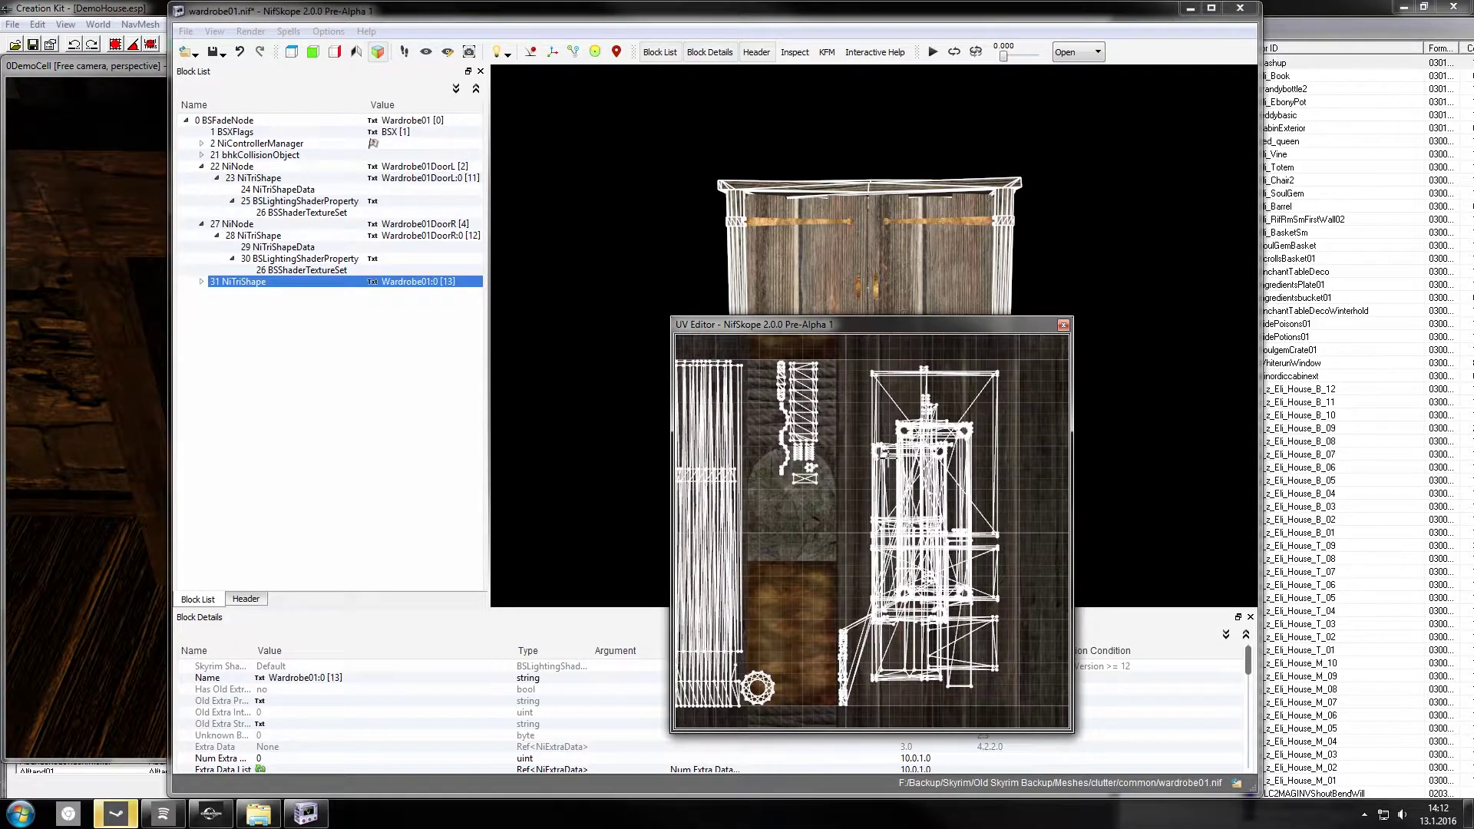
{"action": "left_click_drag", "start_coordinate": [832, 350], "coordinate": [763, 495]}
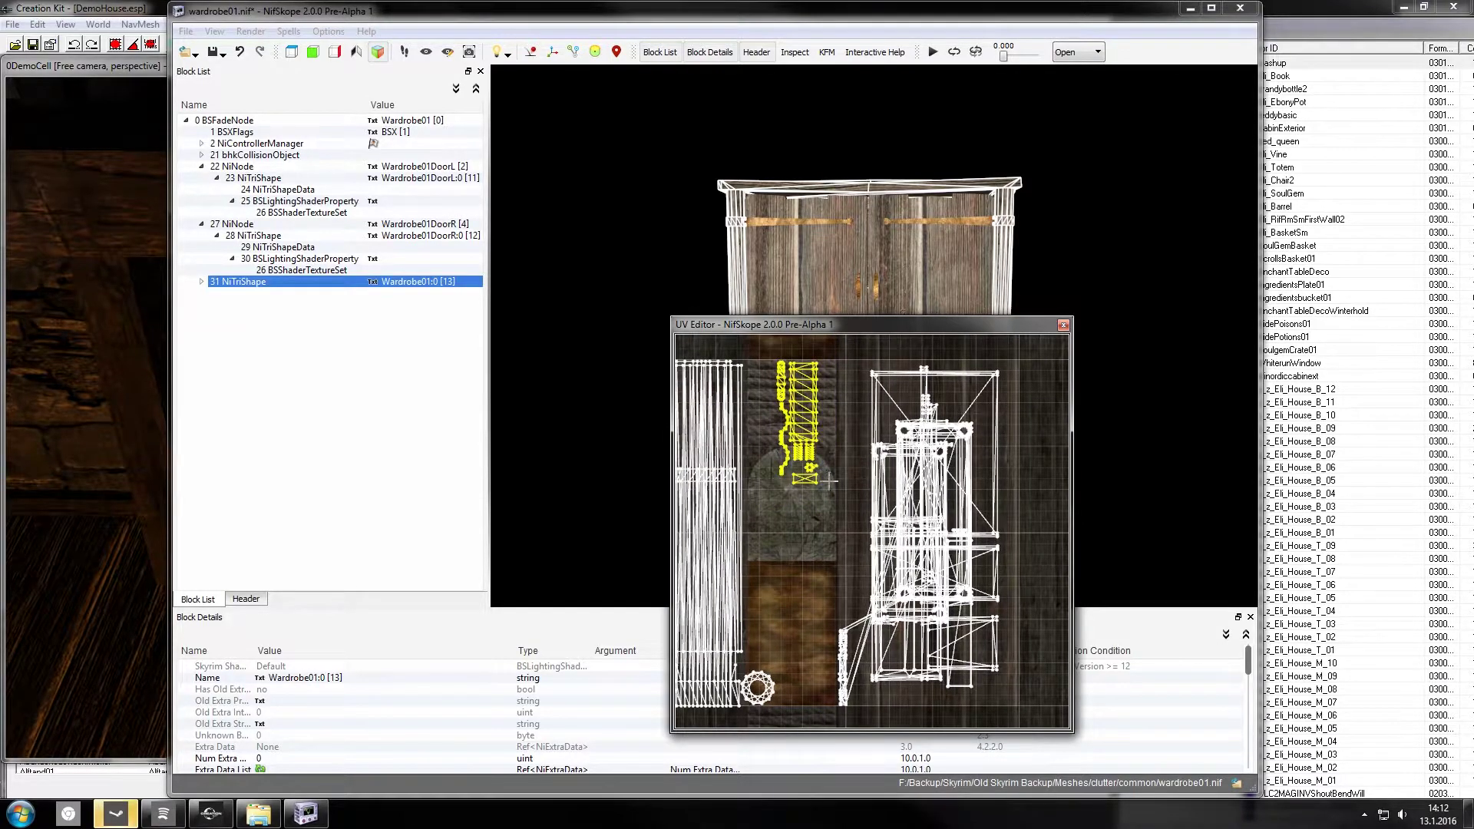
{"action": "middle_click_drag", "start_coordinate": [829, 482], "coordinate": [869, 461]}
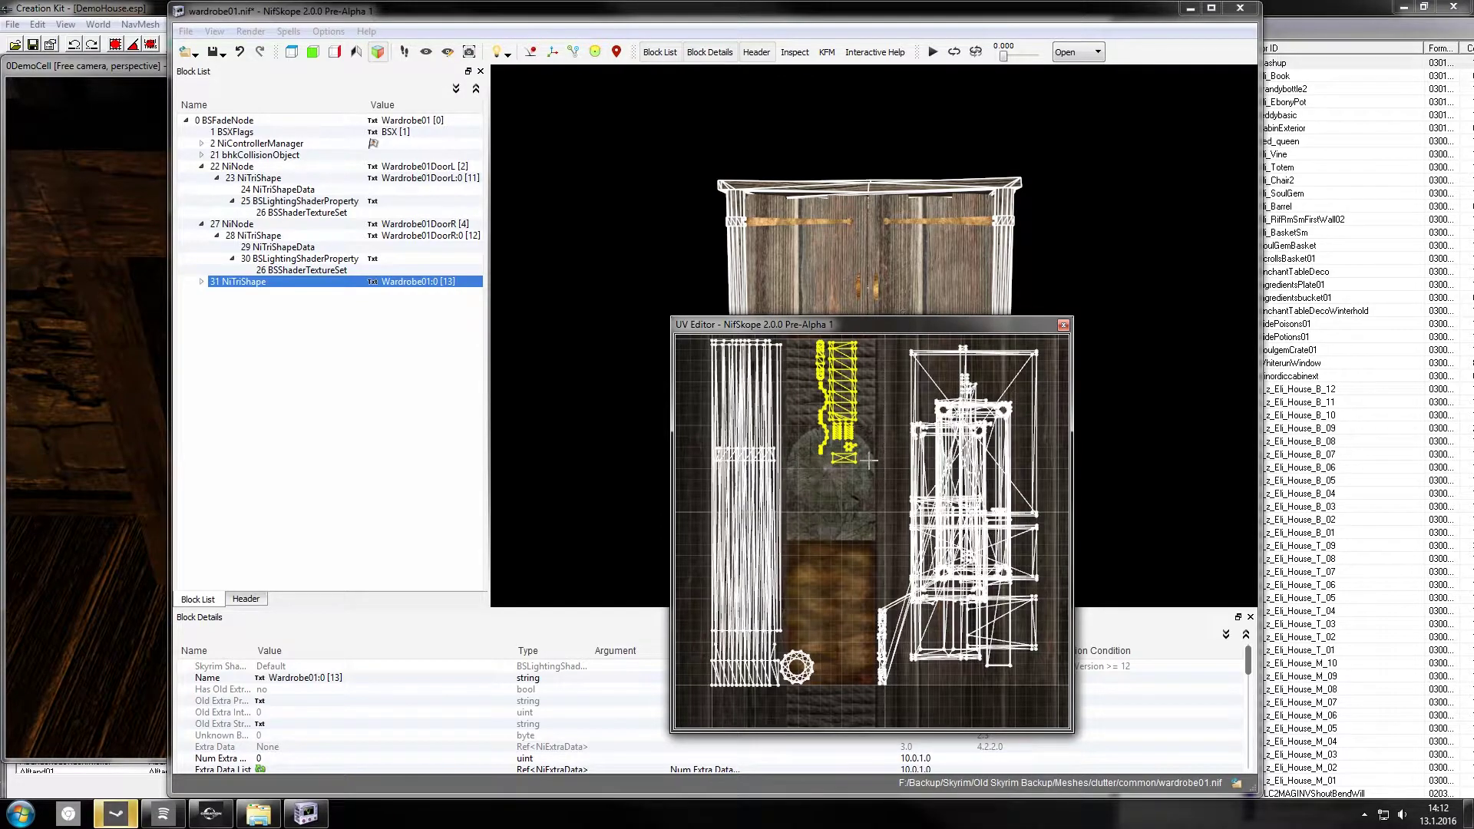
{"action": "left_click_drag", "start_coordinate": [839, 430], "coordinate": [845, 640]}
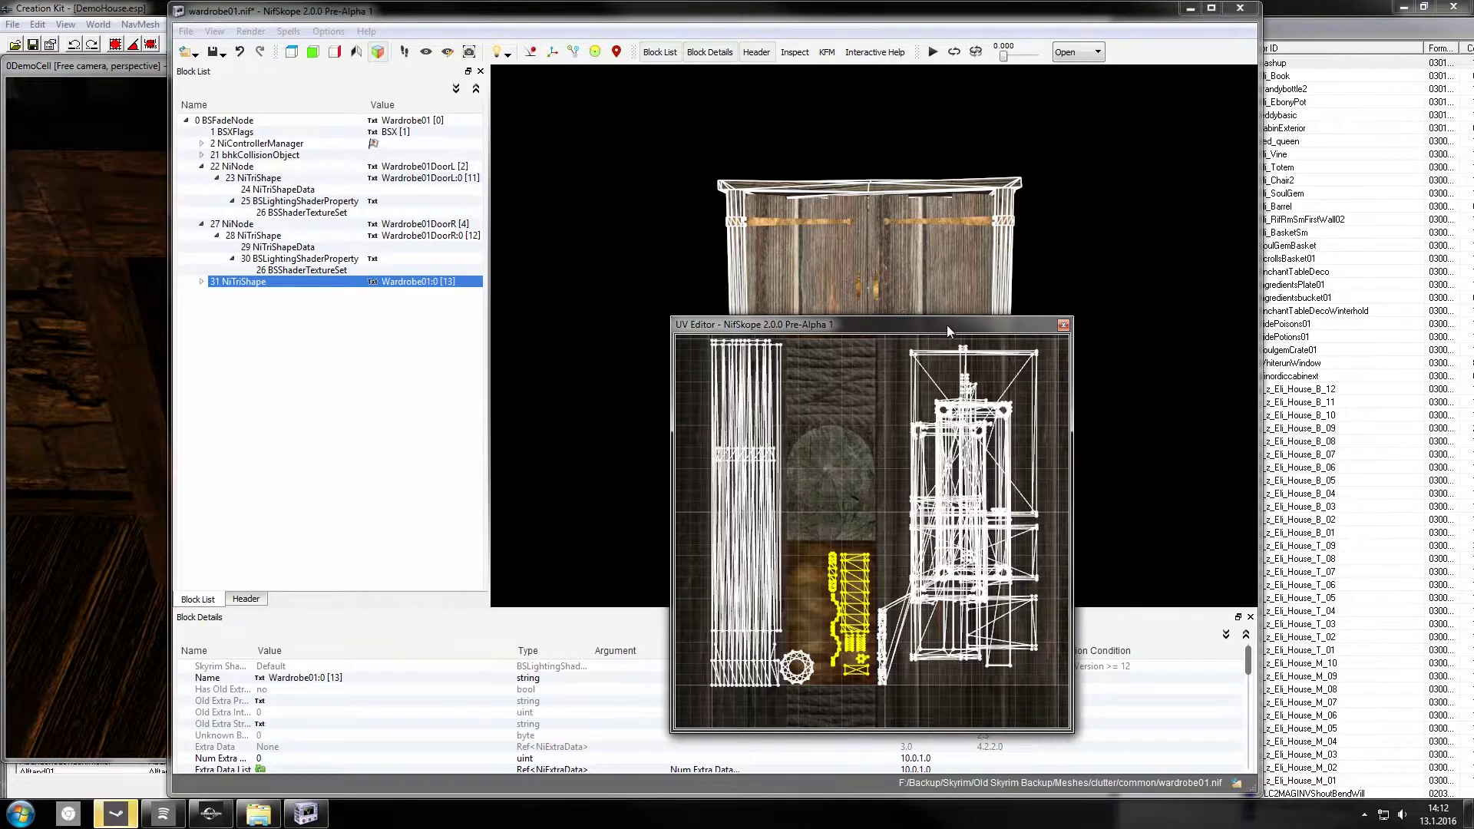
Step: Set the UV editor aside and inspect the drawer handles and hinge ends on the wardrobe body from several angles
{"action": "left_click_drag", "start_coordinate": [947, 324], "coordinate": [446, 212]}
{"action": "left_click_drag", "start_coordinate": [845, 253], "coordinate": [722, 407]}
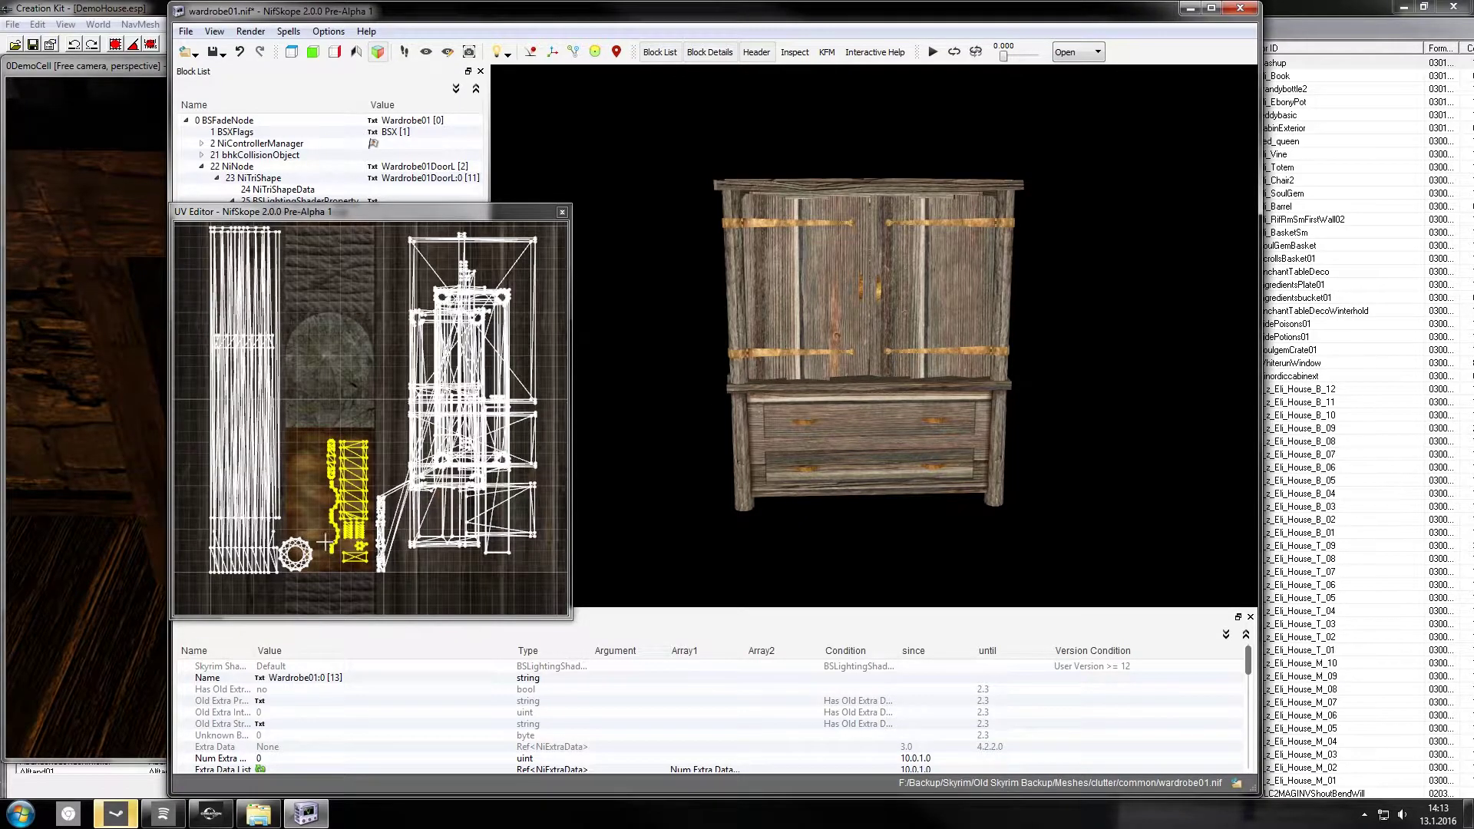
{"action": "left_click_drag", "start_coordinate": [898, 408], "coordinate": [933, 307]}
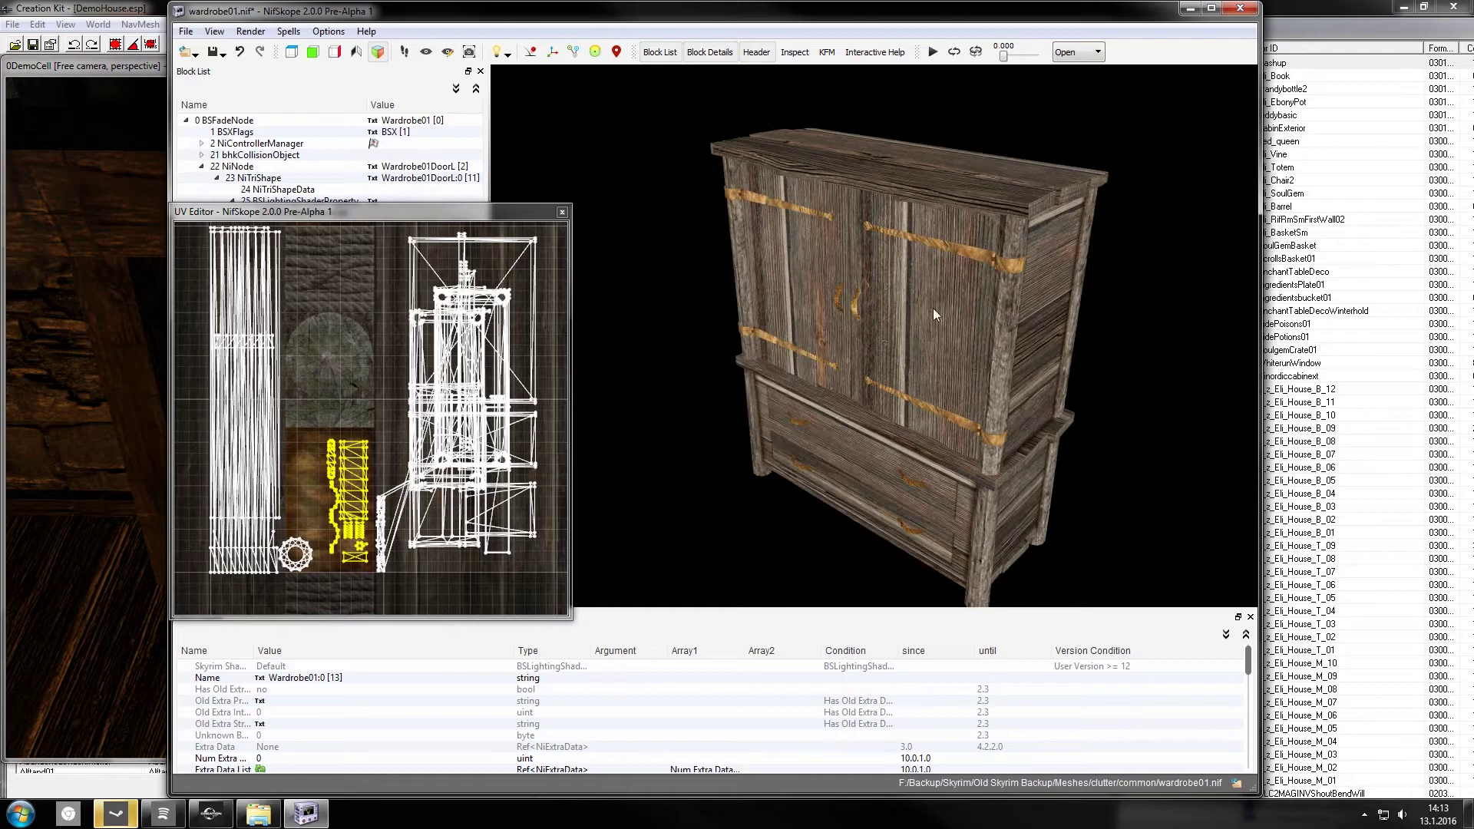
{"action": "left_click_drag", "start_coordinate": [976, 249], "coordinate": [1048, 240]}
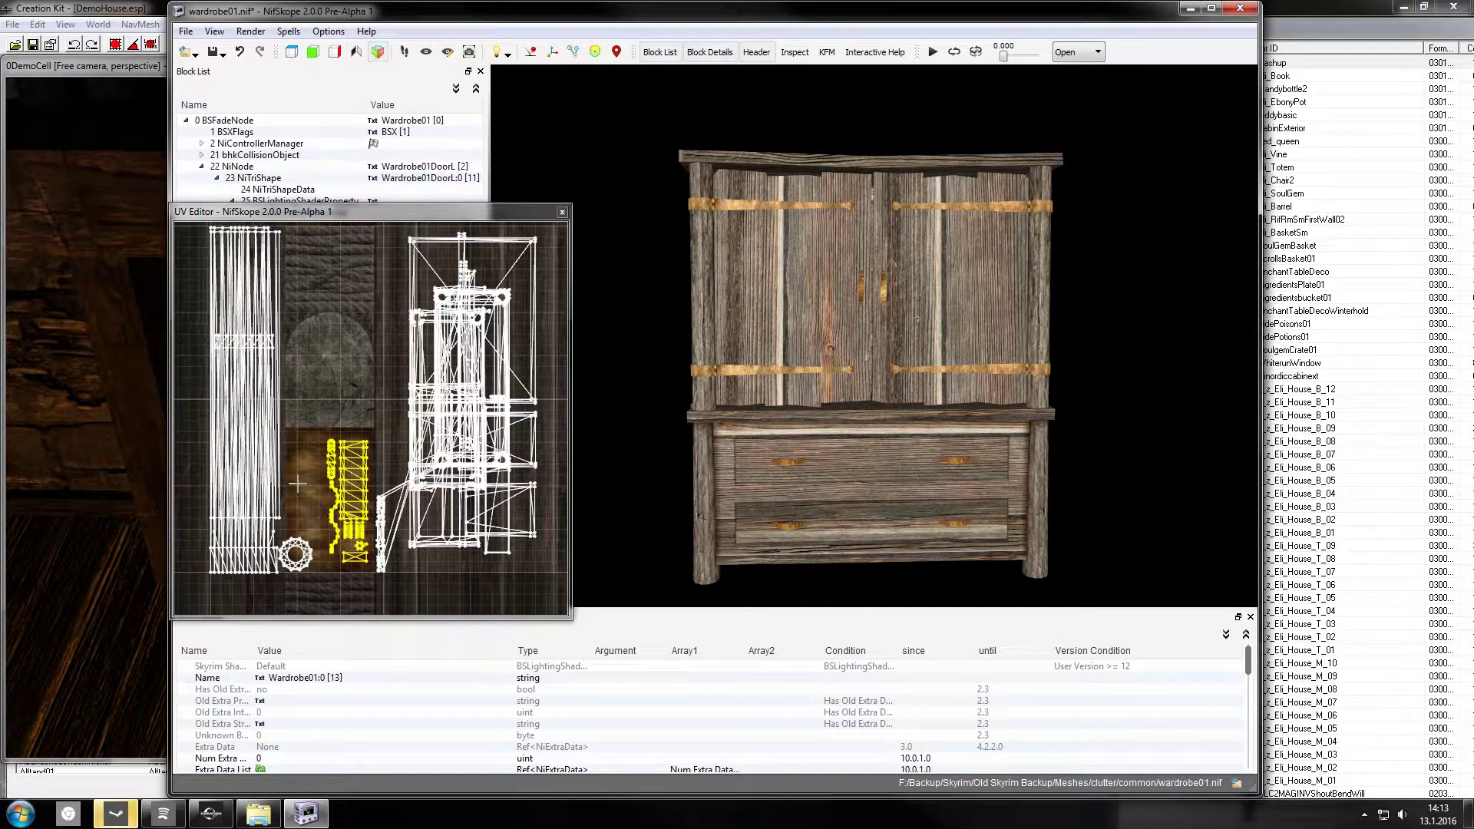
{"action": "left_click_drag", "start_coordinate": [414, 214], "coordinate": [433, 139]}
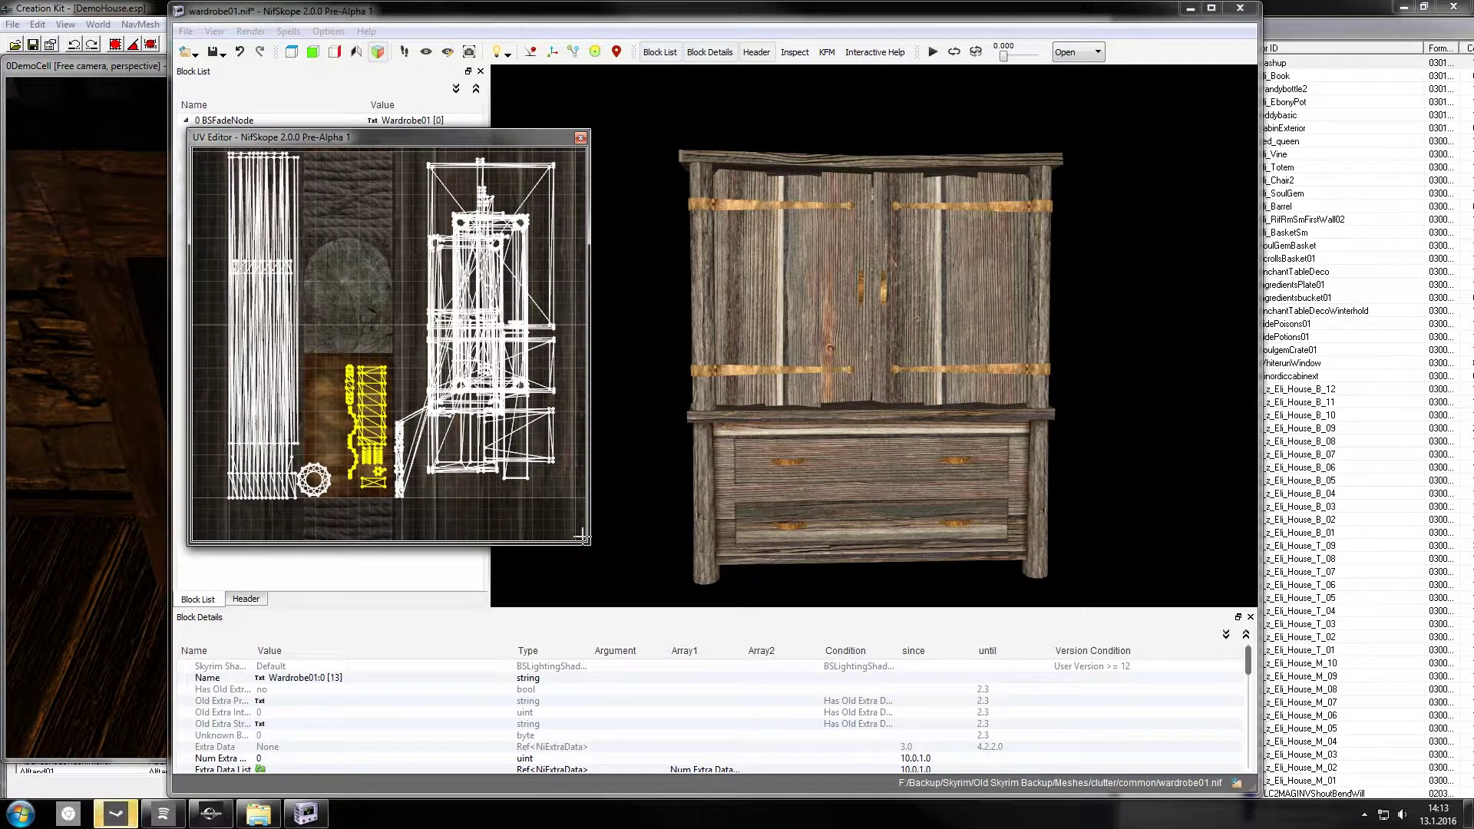
{"action": "left_click", "coordinate": [556, 512]}
Step: Close the UV editor and open dlc2darkelffurniture01.dds from Skyrim's Data\Textures\dlc02\furniture folder in Photoshop
{"action": "left_click", "coordinate": [257, 811]}
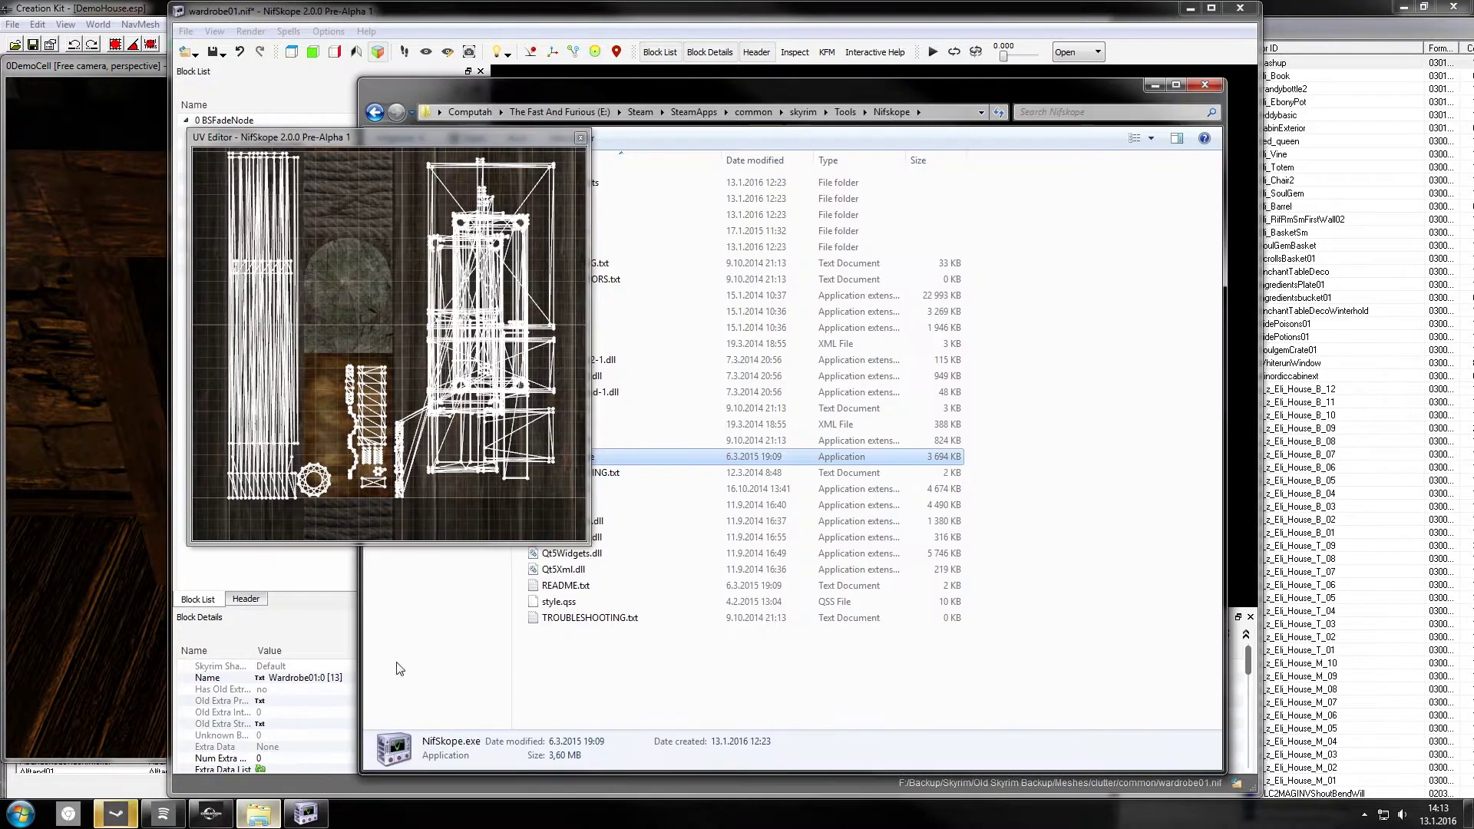
{"action": "left_click", "coordinate": [699, 236]}
{"action": "key", "text": "alt+Left"}
{"action": "left_click", "coordinate": [581, 137]}
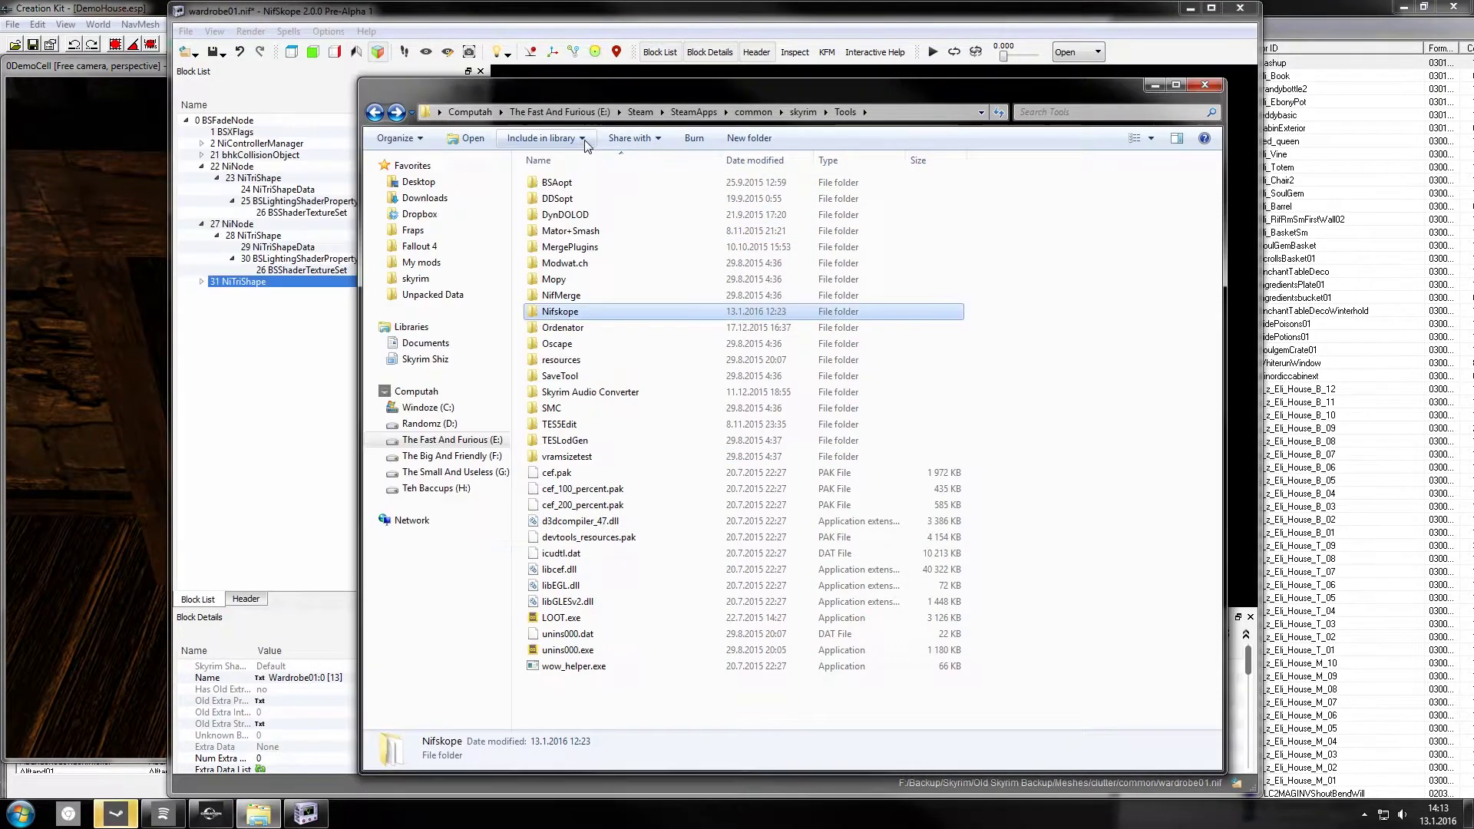
{"action": "left_click", "coordinate": [803, 112]}
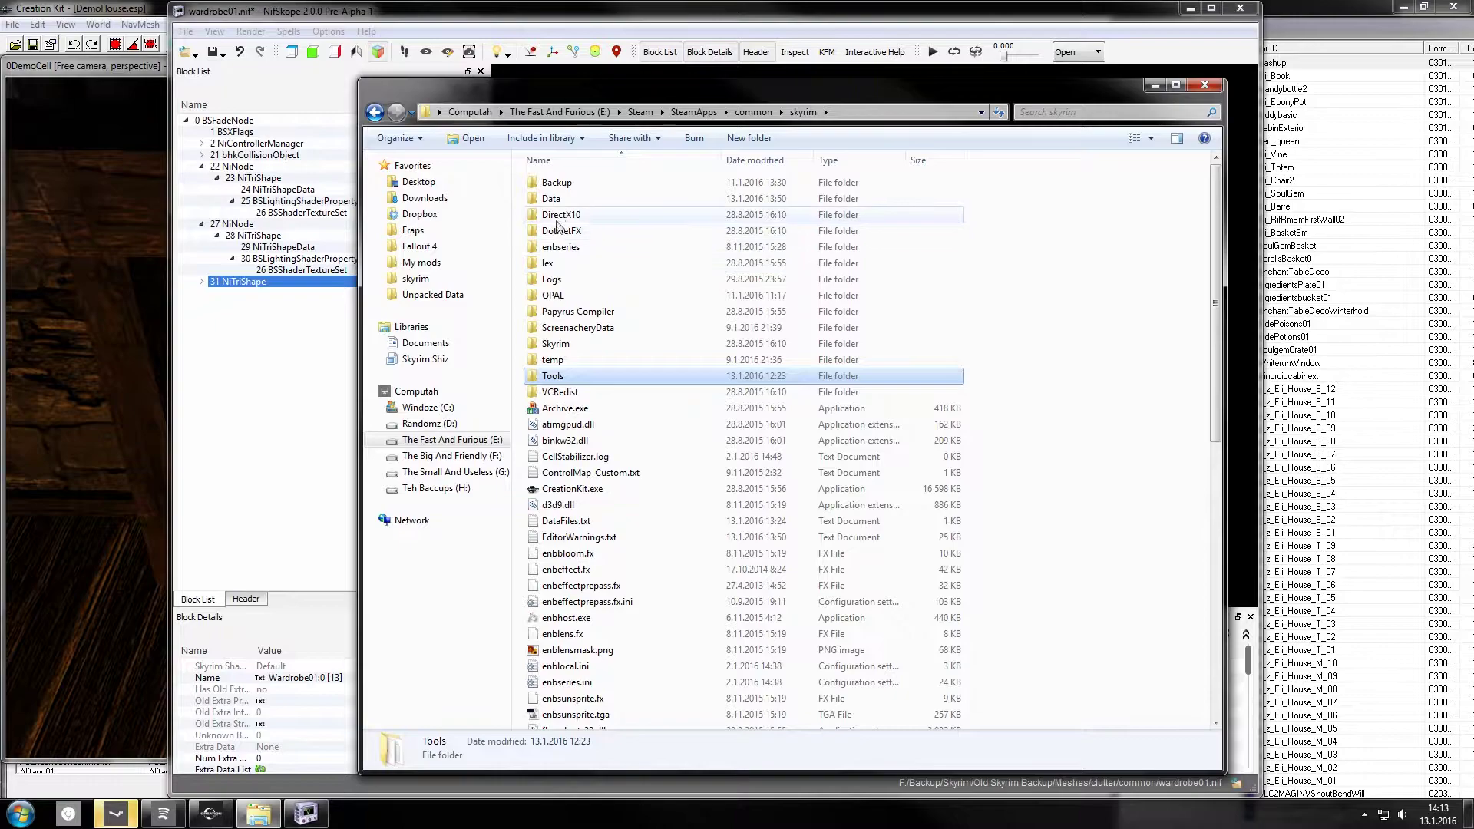
{"action": "double_click", "coordinate": [553, 200]}
{"action": "double_click", "coordinate": [568, 258]}
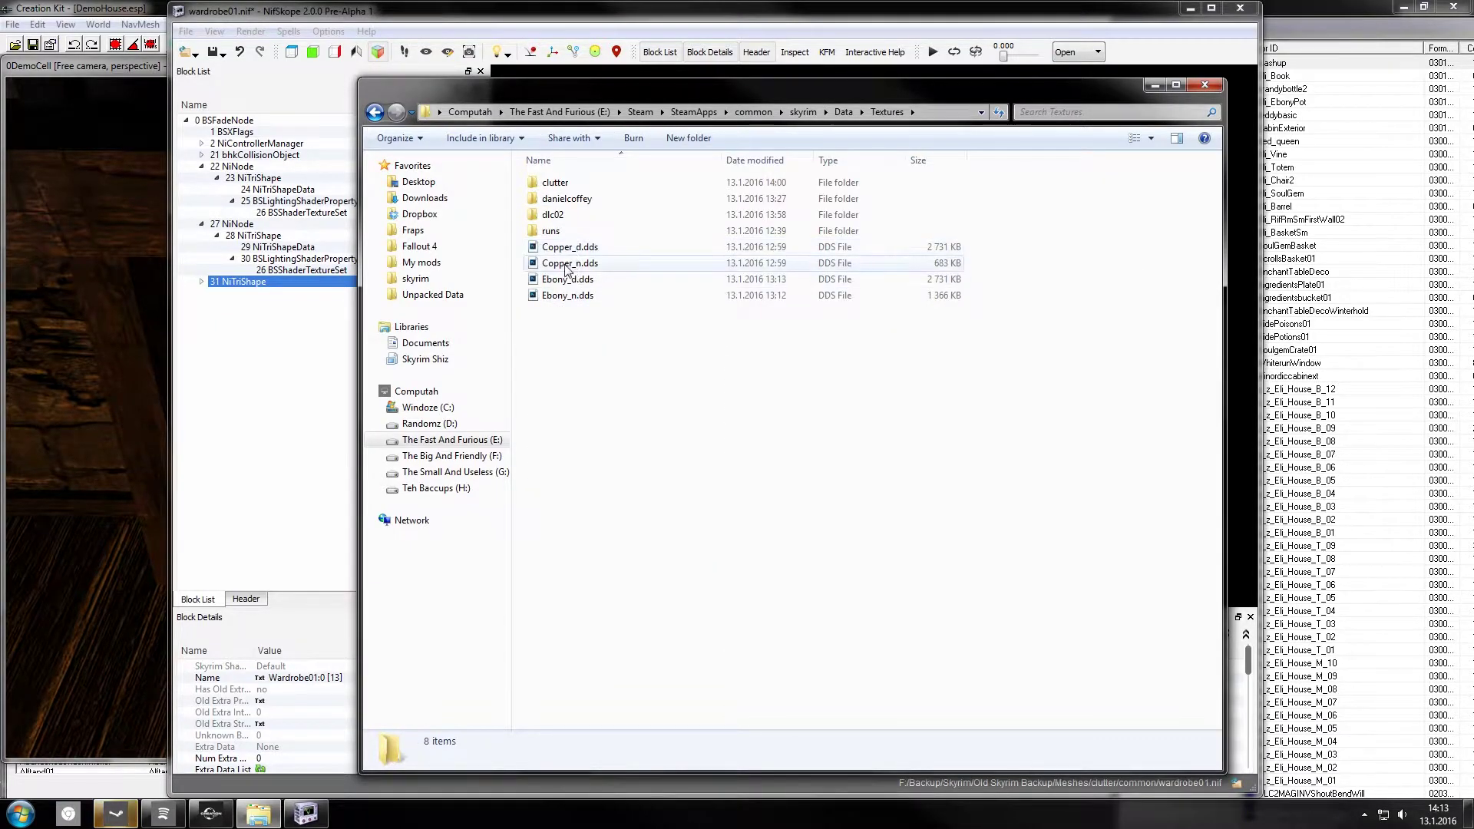
{"action": "double_click", "coordinate": [553, 215]}
{"action": "double_click", "coordinate": [572, 184]}
{"action": "double_click", "coordinate": [578, 184]}
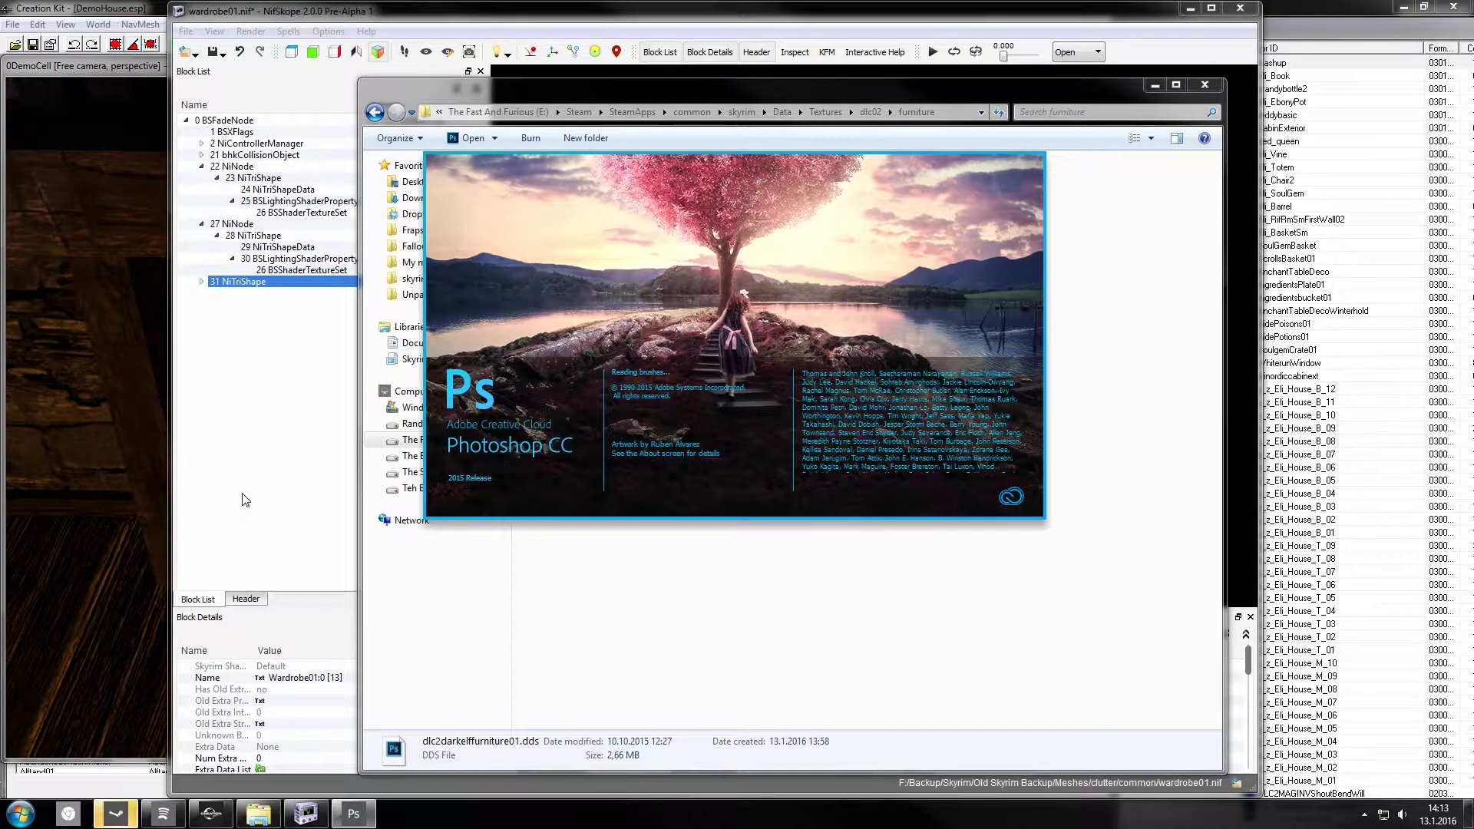
Step: Load the dark elf furniture texture without separate mip-map layers, and discard the blank untitled document created meanwhile
{"action": "left_click", "coordinate": [295, 494]}
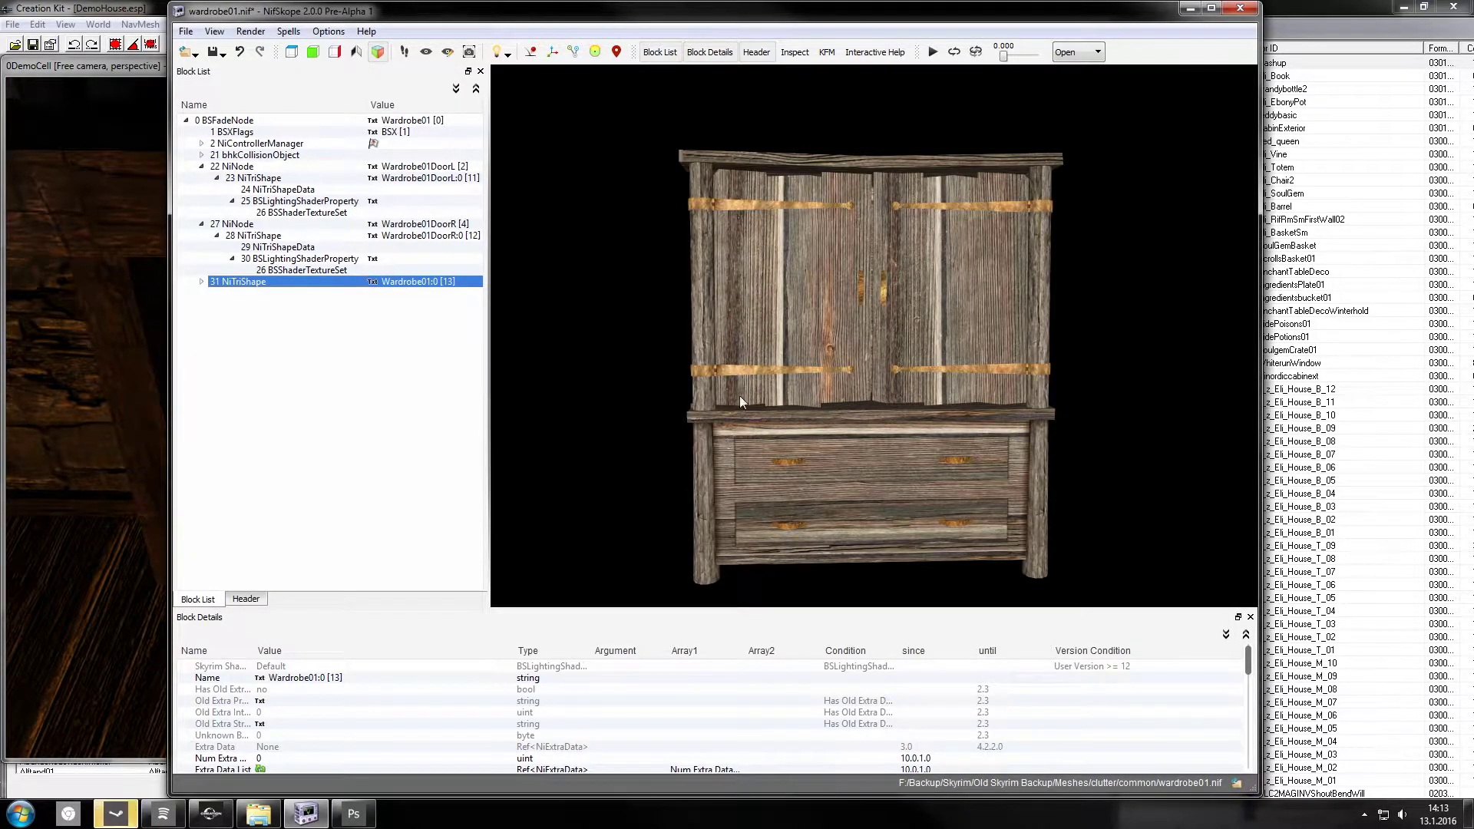
{"action": "left_click", "coordinate": [244, 813]}
{"action": "key", "text": "ctrl+n"}
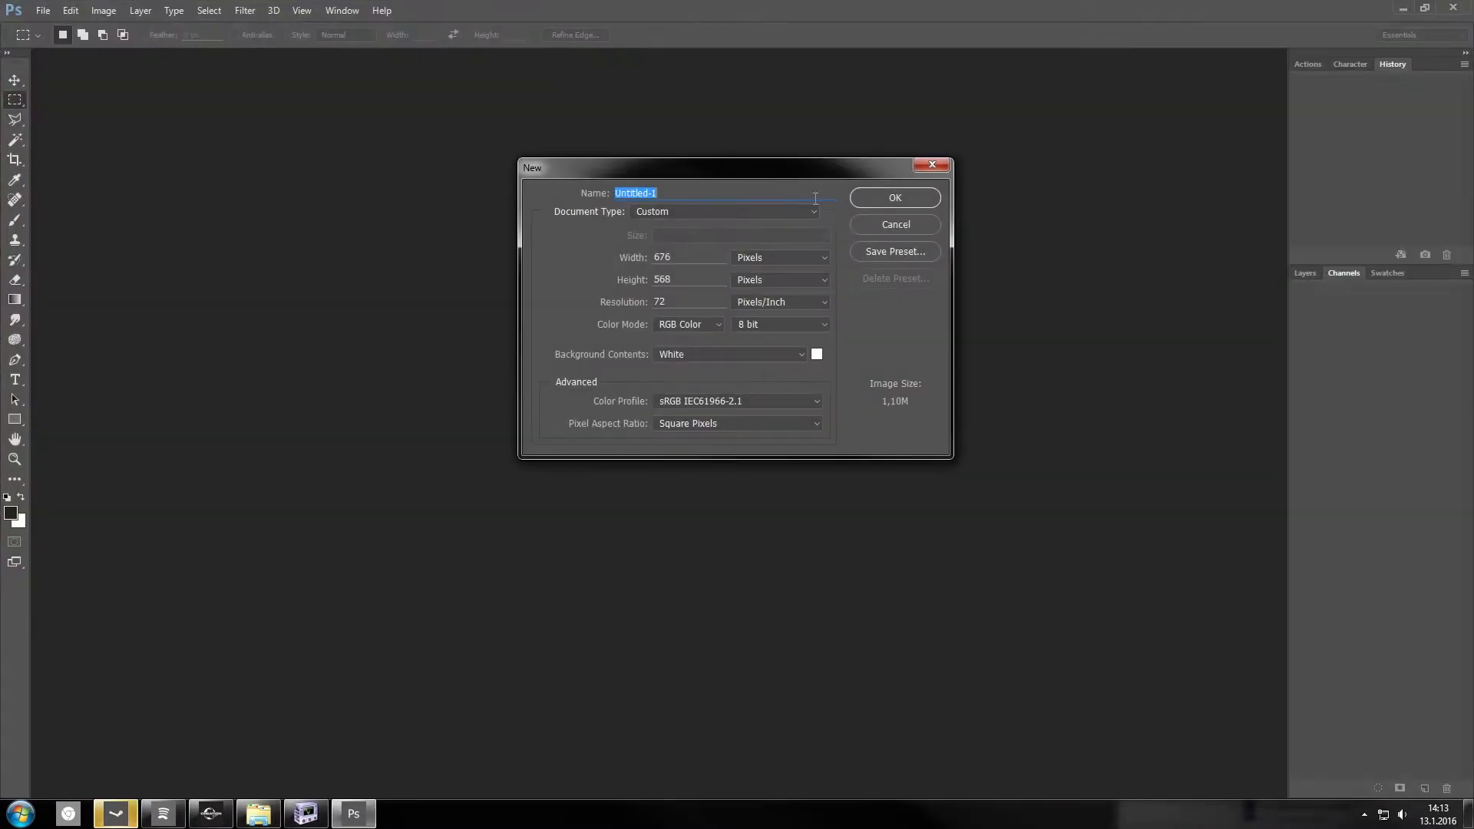
{"action": "left_click", "coordinate": [913, 198]}
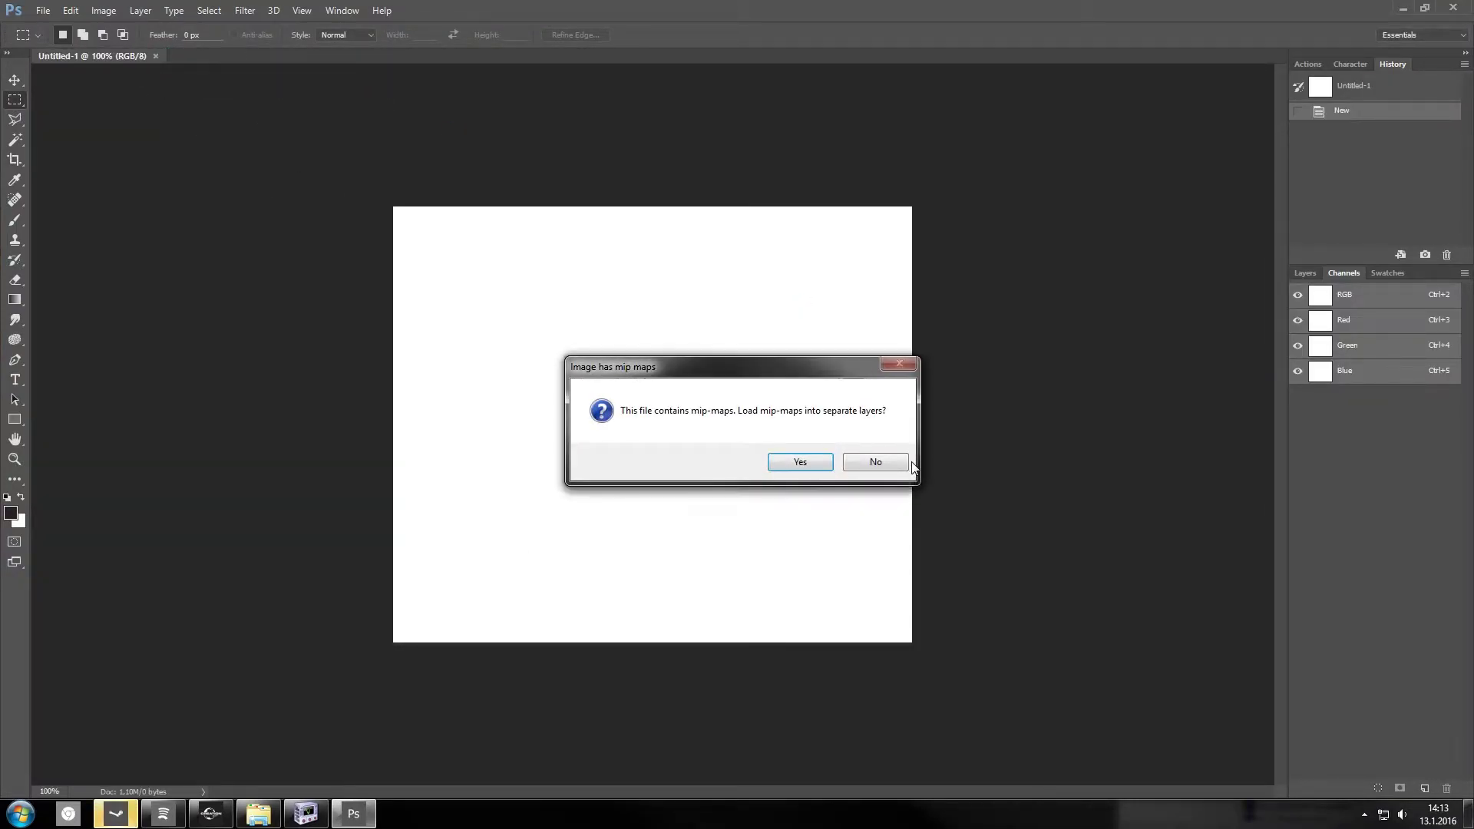
{"action": "left_click", "coordinate": [878, 462]}
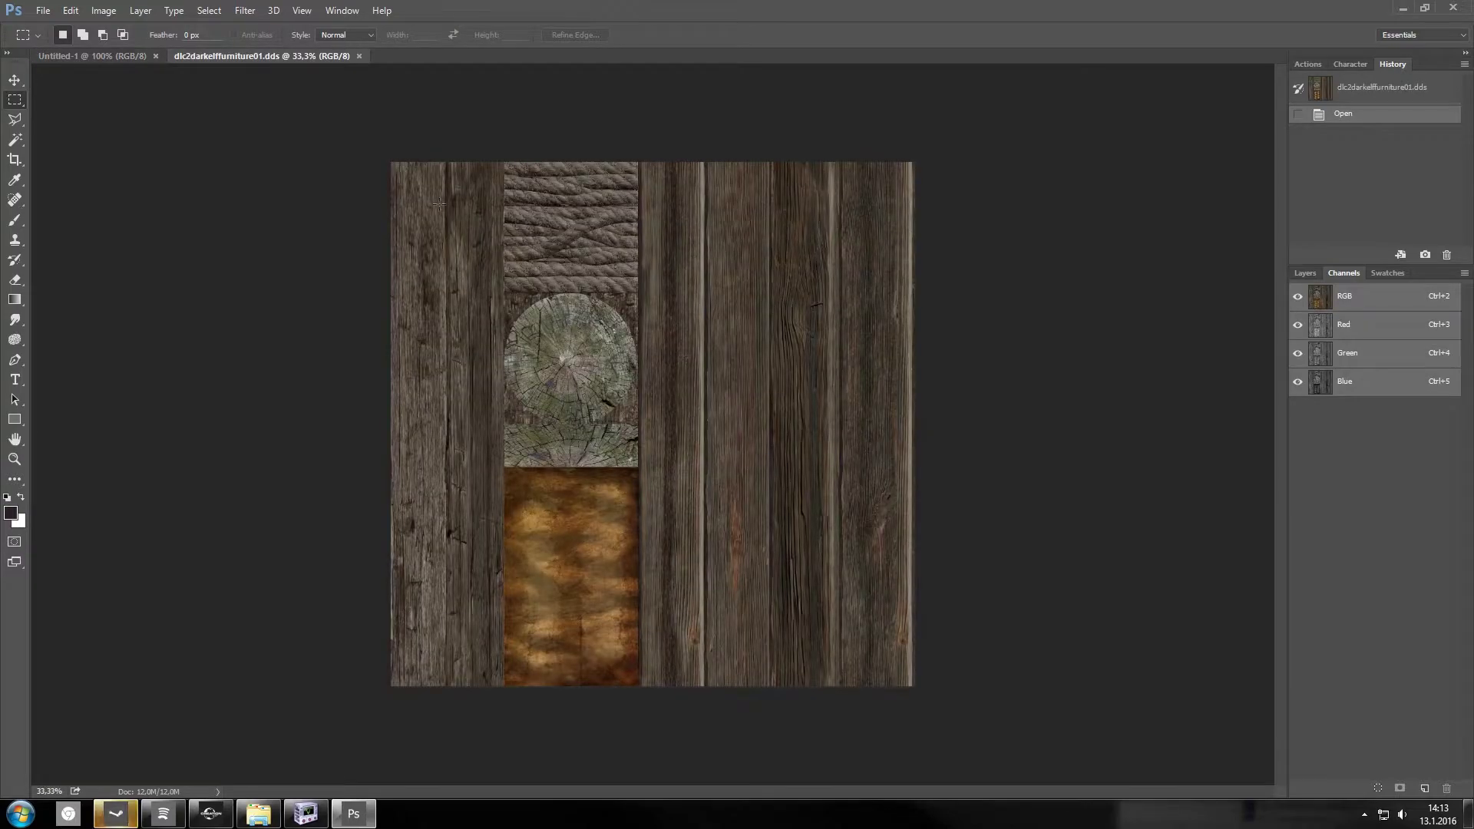
{"action": "left_click", "coordinate": [156, 55]}
Step: Open Ebony_d.dds from Skyrim's Data\Textures folder in Photoshop without loading its mip-maps into separate layers
{"action": "left_click", "coordinate": [250, 819]}
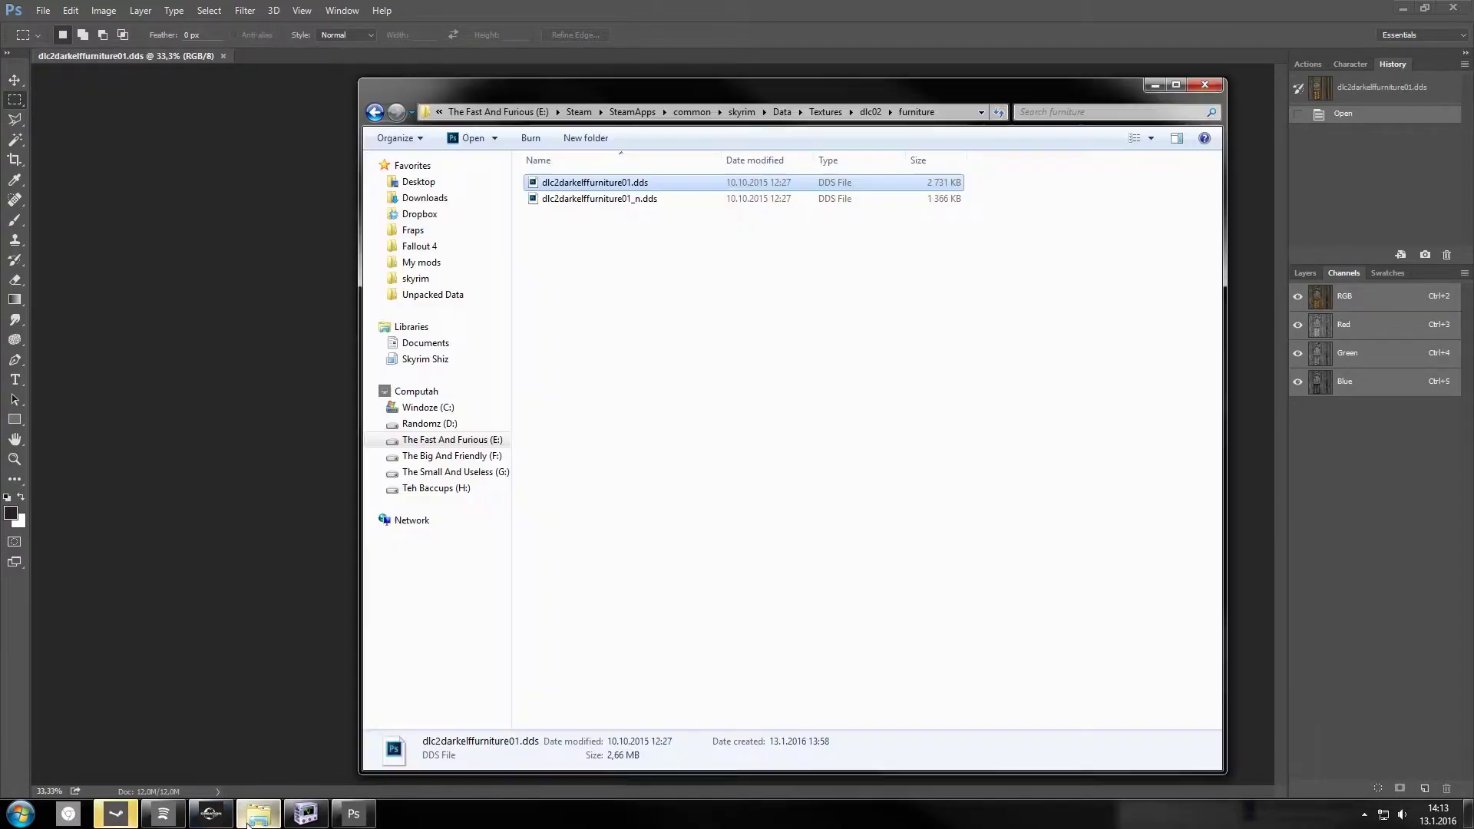
{"action": "left_click", "coordinate": [428, 285]}
{"action": "double_click", "coordinate": [592, 196]}
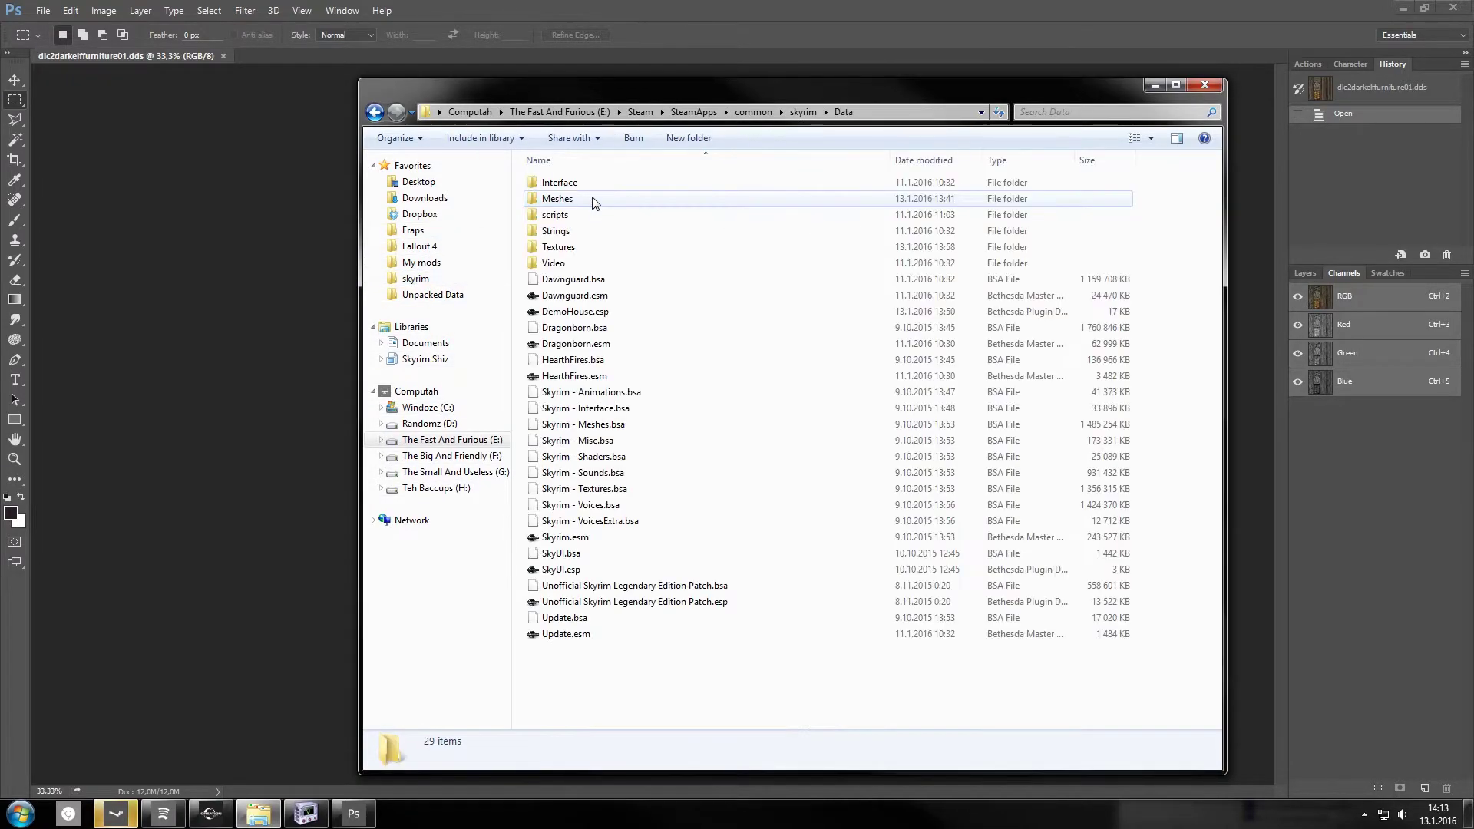
{"action": "double_click", "coordinate": [558, 247]}
{"action": "left_click_drag", "start_coordinate": [568, 279], "coordinate": [667, 9]}
{"action": "left_click", "coordinate": [878, 461]}
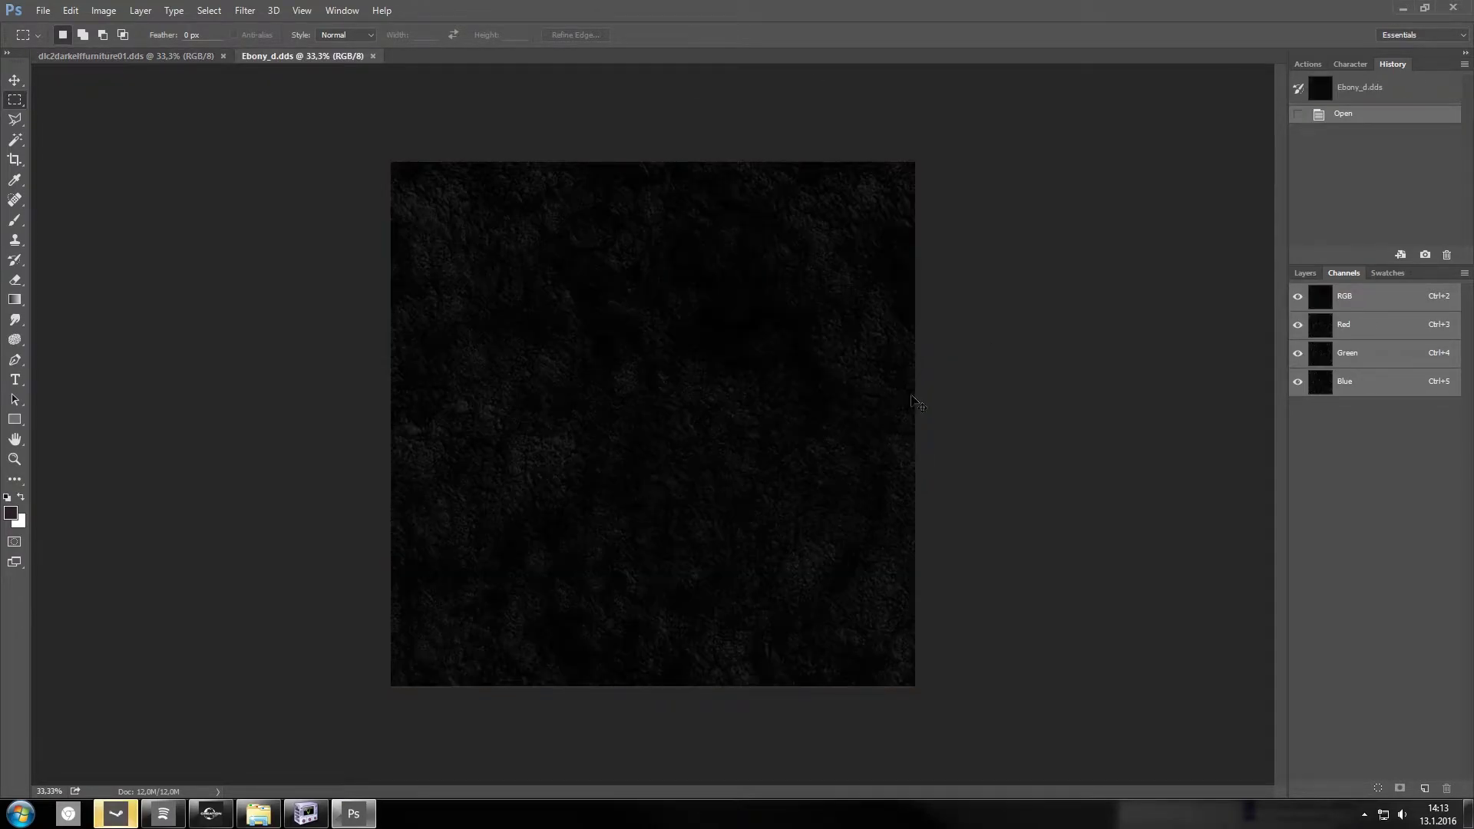
Step: Copy the entire ebony texture and paste it into the dlc2darkelffurniture01.dds document
{"action": "key", "text": "ctrl+a"}
{"action": "key", "text": "ctrl+Tab"}
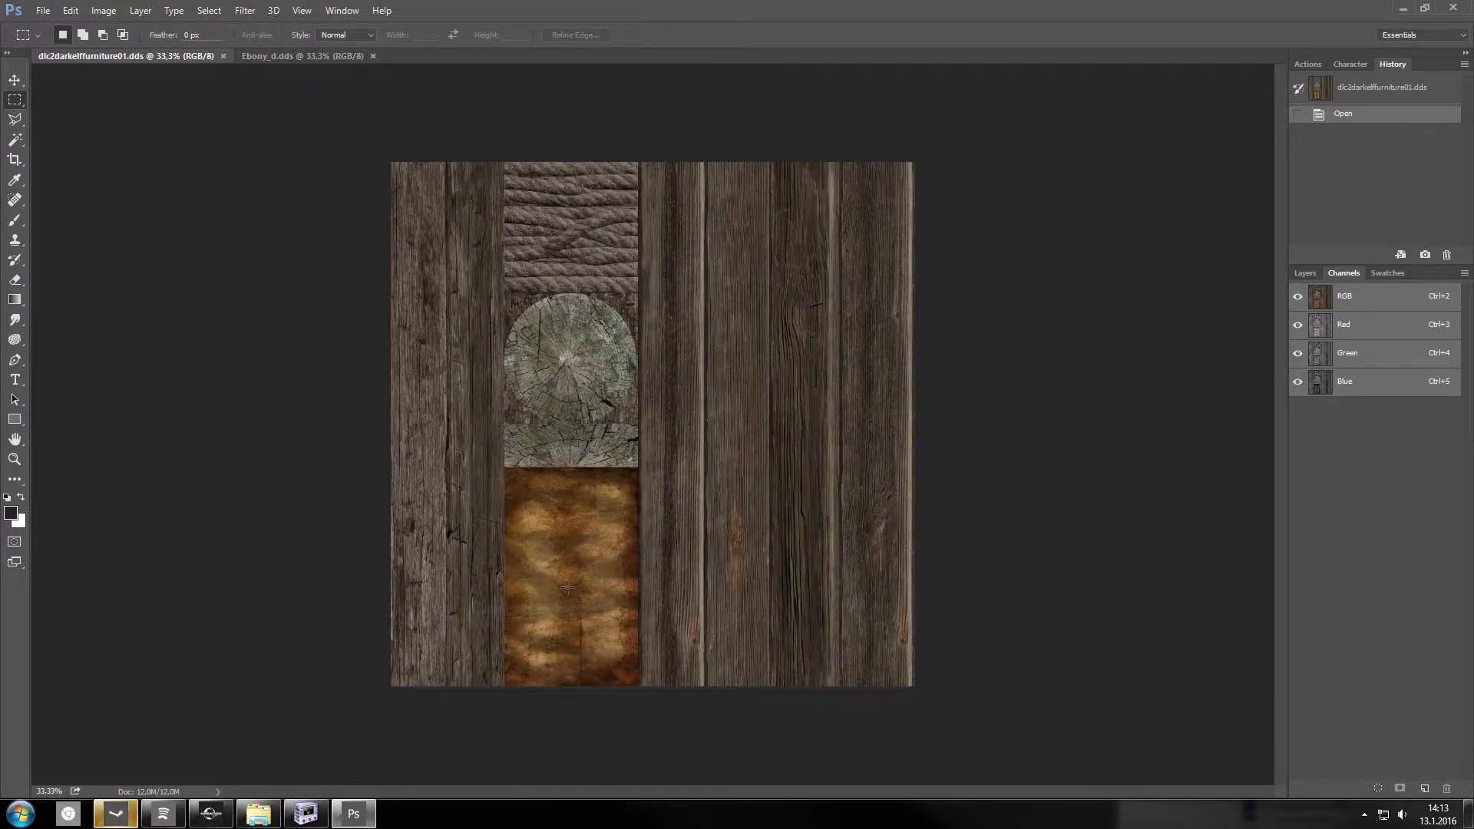
{"action": "key", "text": "ctrl+v"}
Step: Scale the pasted ebony layer to about 26% width and 43% height and place it over the golden metal area
{"action": "left_click", "coordinate": [71, 11]}
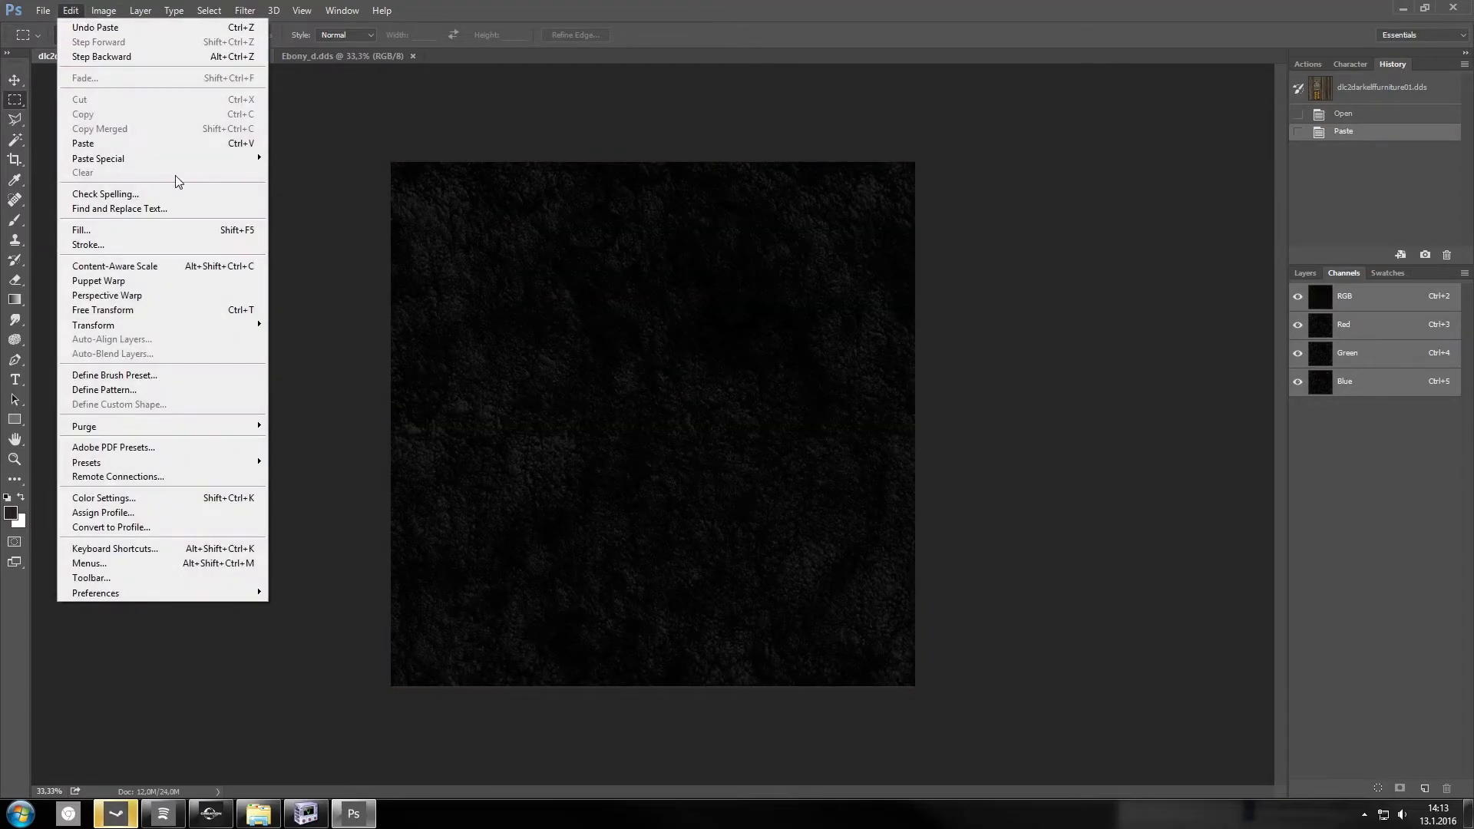
{"action": "mouse_move", "coordinate": [231, 309]}
{"action": "left_click", "coordinate": [345, 347]}
{"action": "left_click_drag", "start_coordinate": [392, 162], "coordinate": [678, 461]}
{"action": "left_click_drag", "start_coordinate": [717, 508], "coordinate": [537, 516]}
{"action": "left_click_drag", "start_coordinate": [734, 580], "coordinate": [638, 581]}
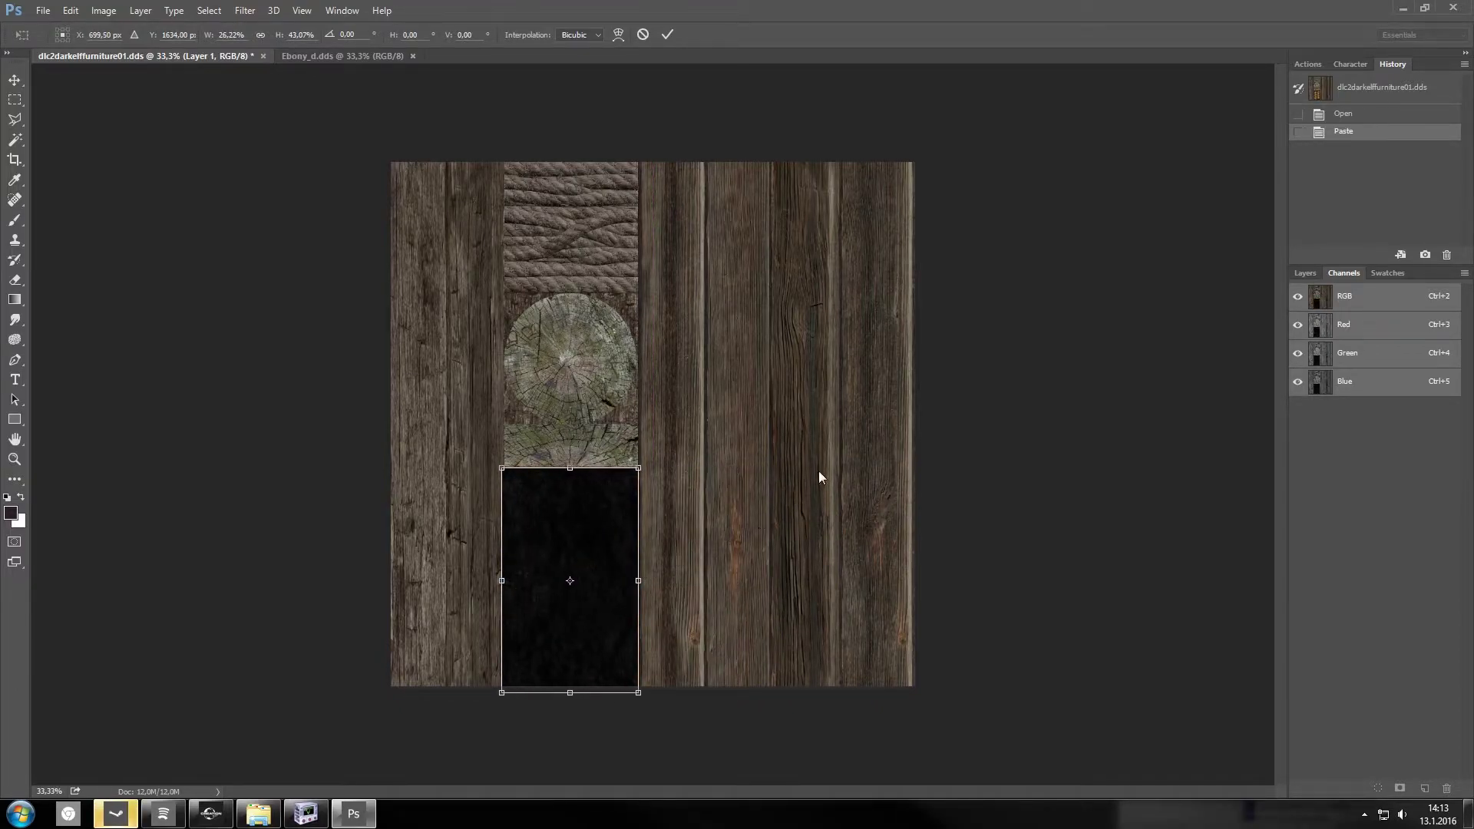
{"action": "key", "text": "Return"}
{"action": "key", "text": "m"}
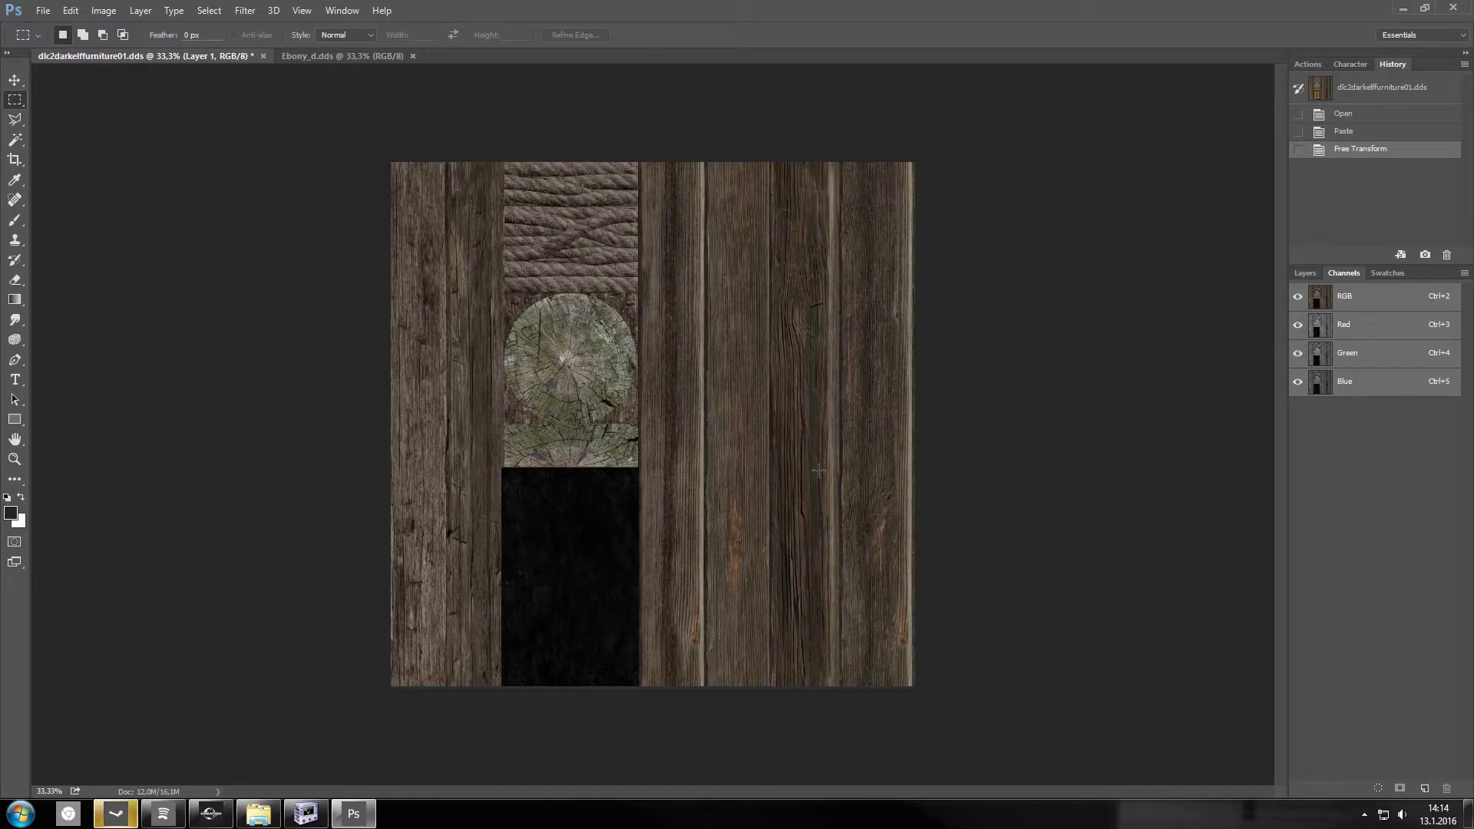
{"action": "key", "text": "ctrl+shift+s"}
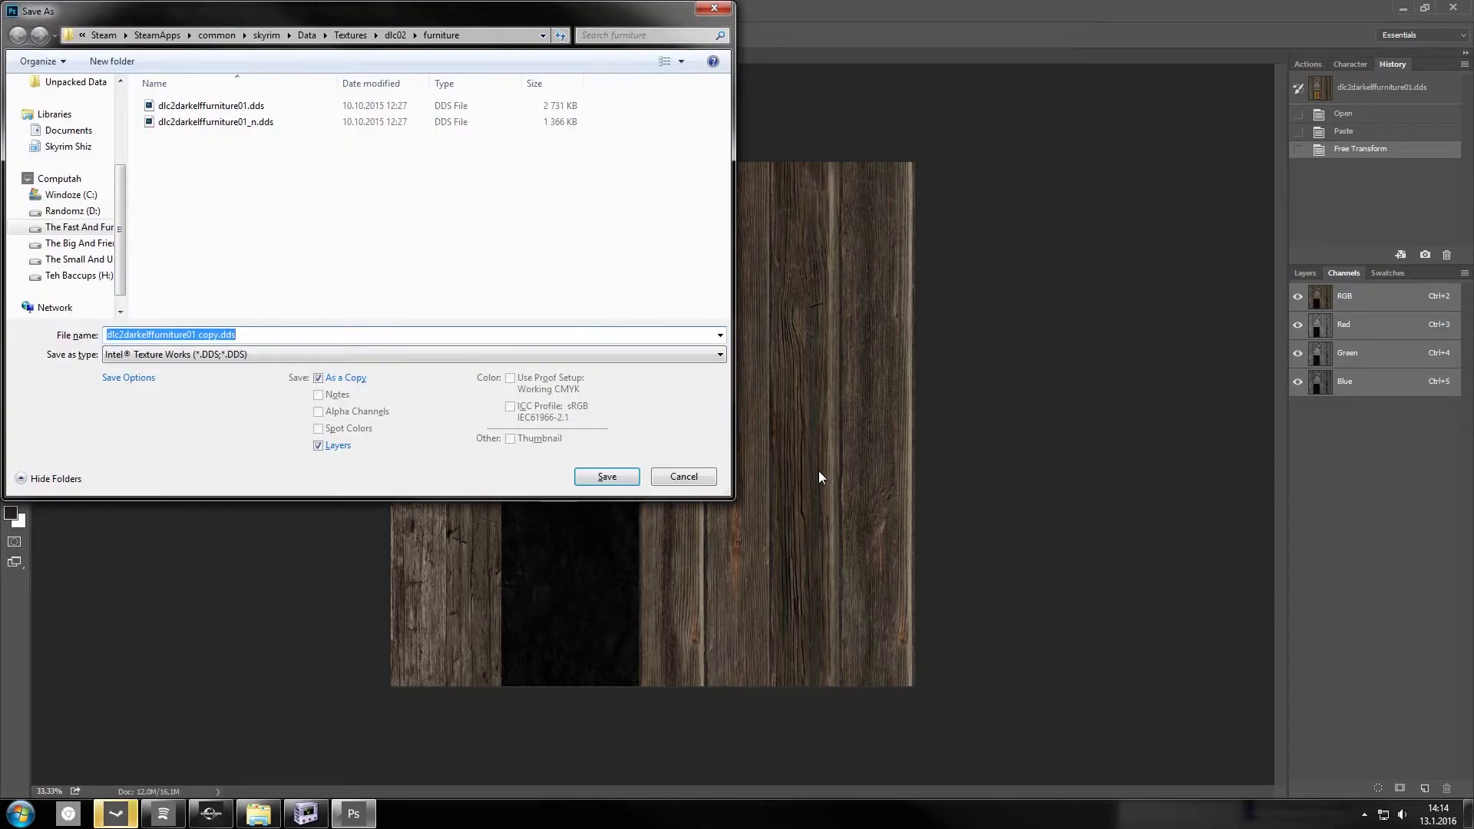
{"action": "key", "text": "ctrl+Left"}
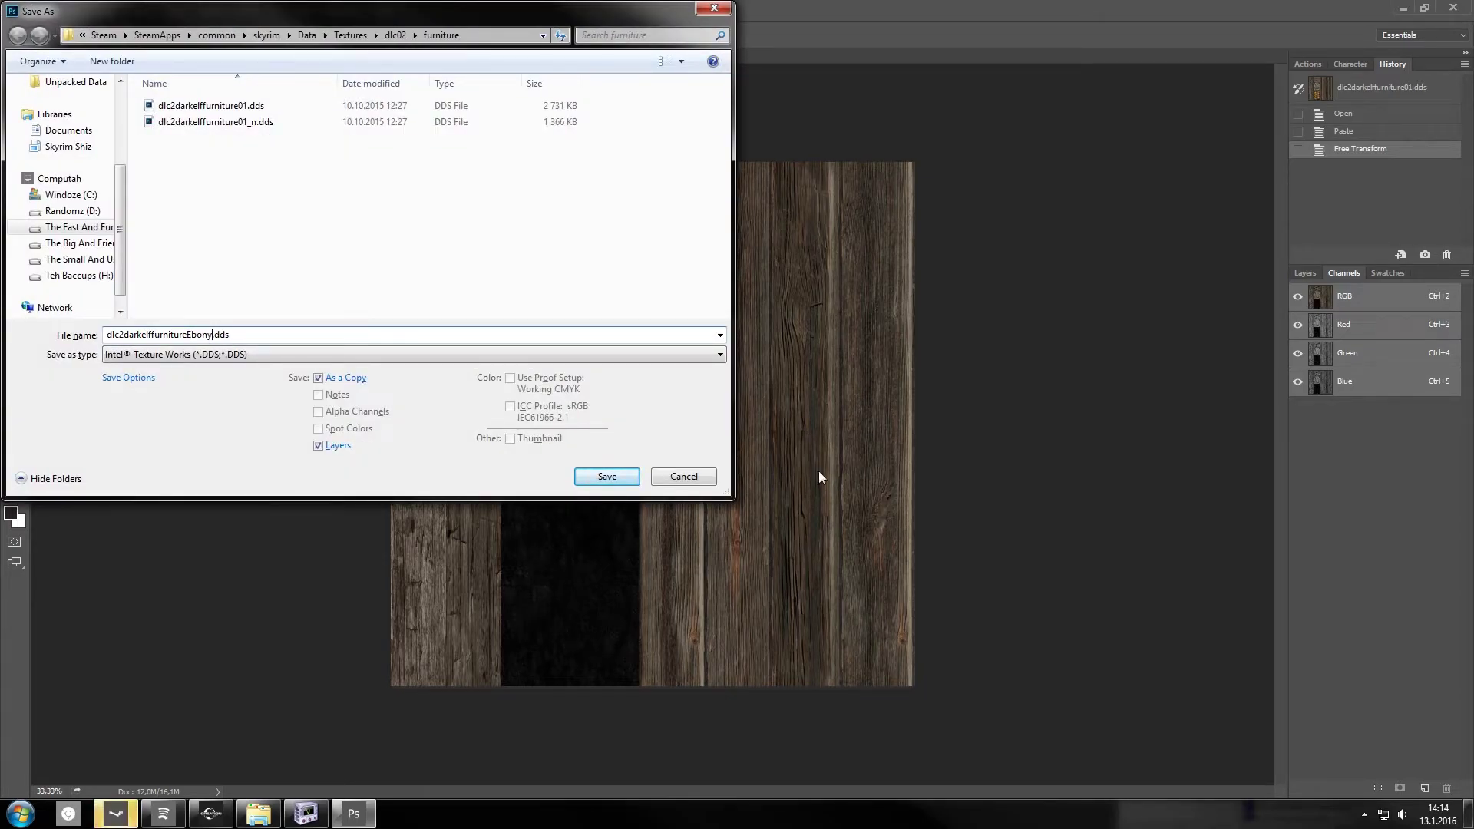
{"action": "key", "text": "Return"}
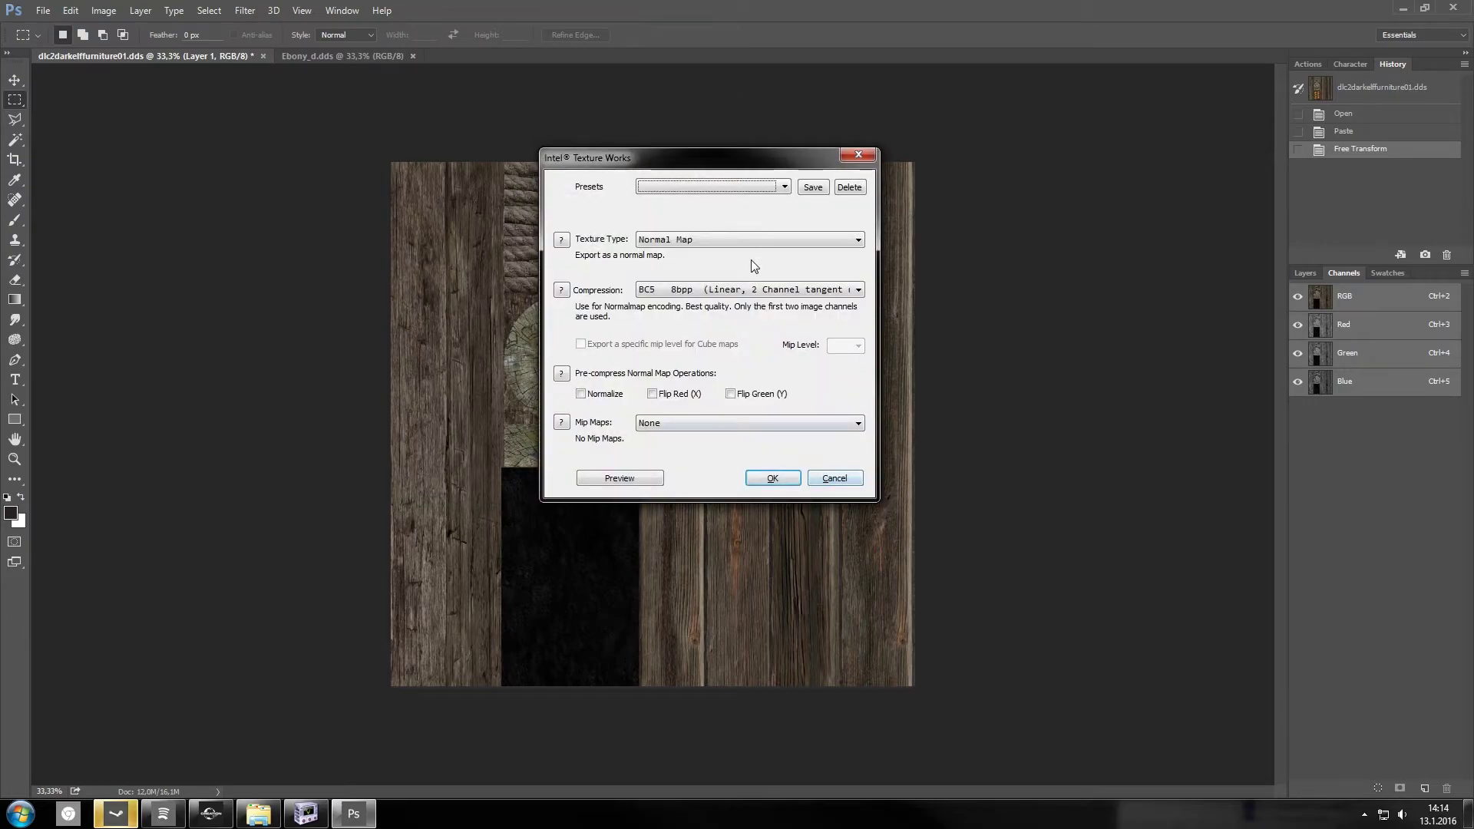
{"action": "left_click", "coordinate": [816, 241]}
{"action": "left_click", "coordinate": [841, 477]}
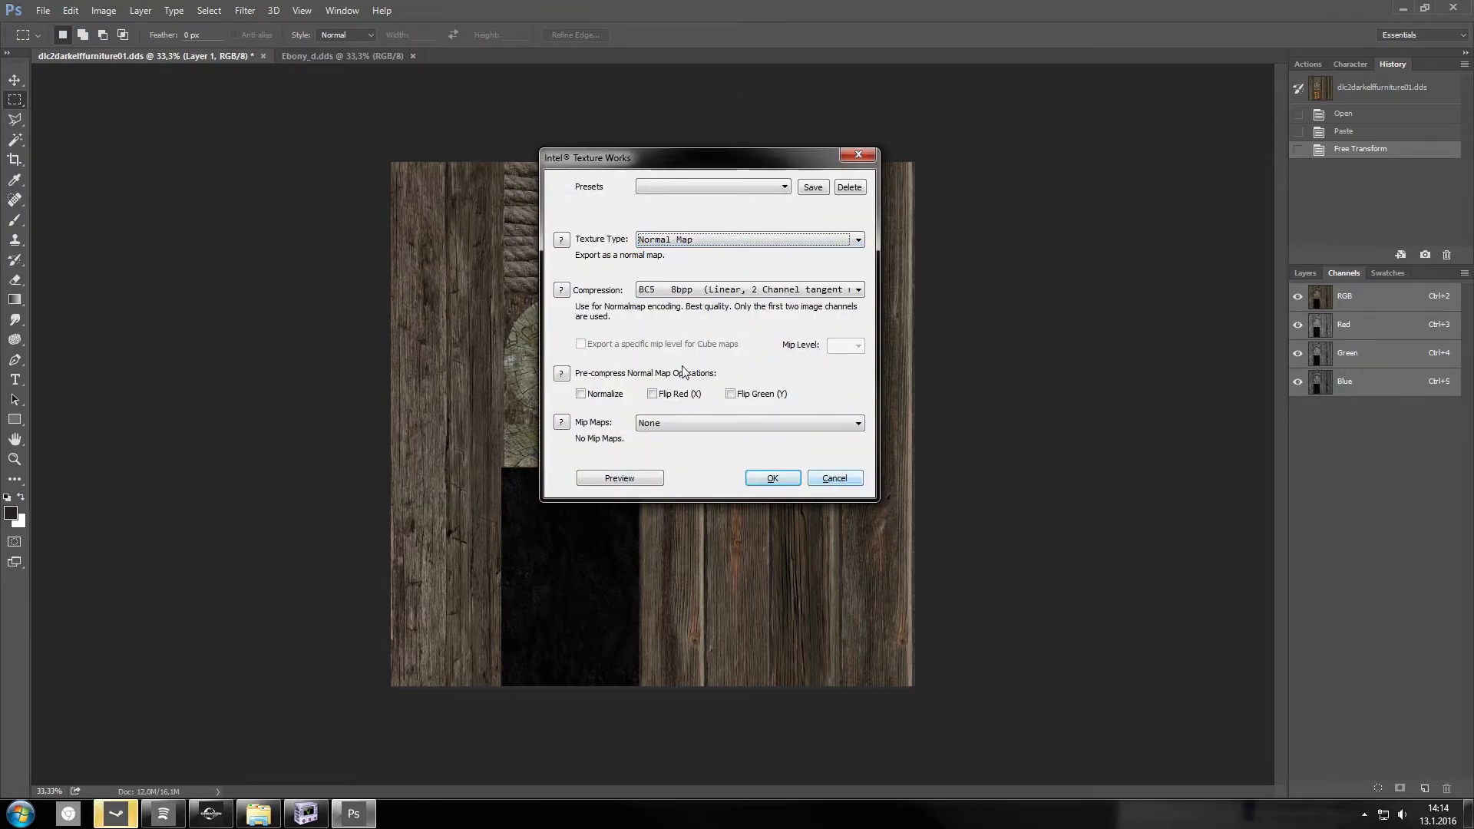
{"action": "left_click", "coordinate": [834, 478]}
Step: Save the texture in D3D/DDS format as dlc2darkelffurniture01Ebony.dds, using DXT1 without alpha and generated MIP maps
{"action": "key", "text": "ctrl+shift+s"}
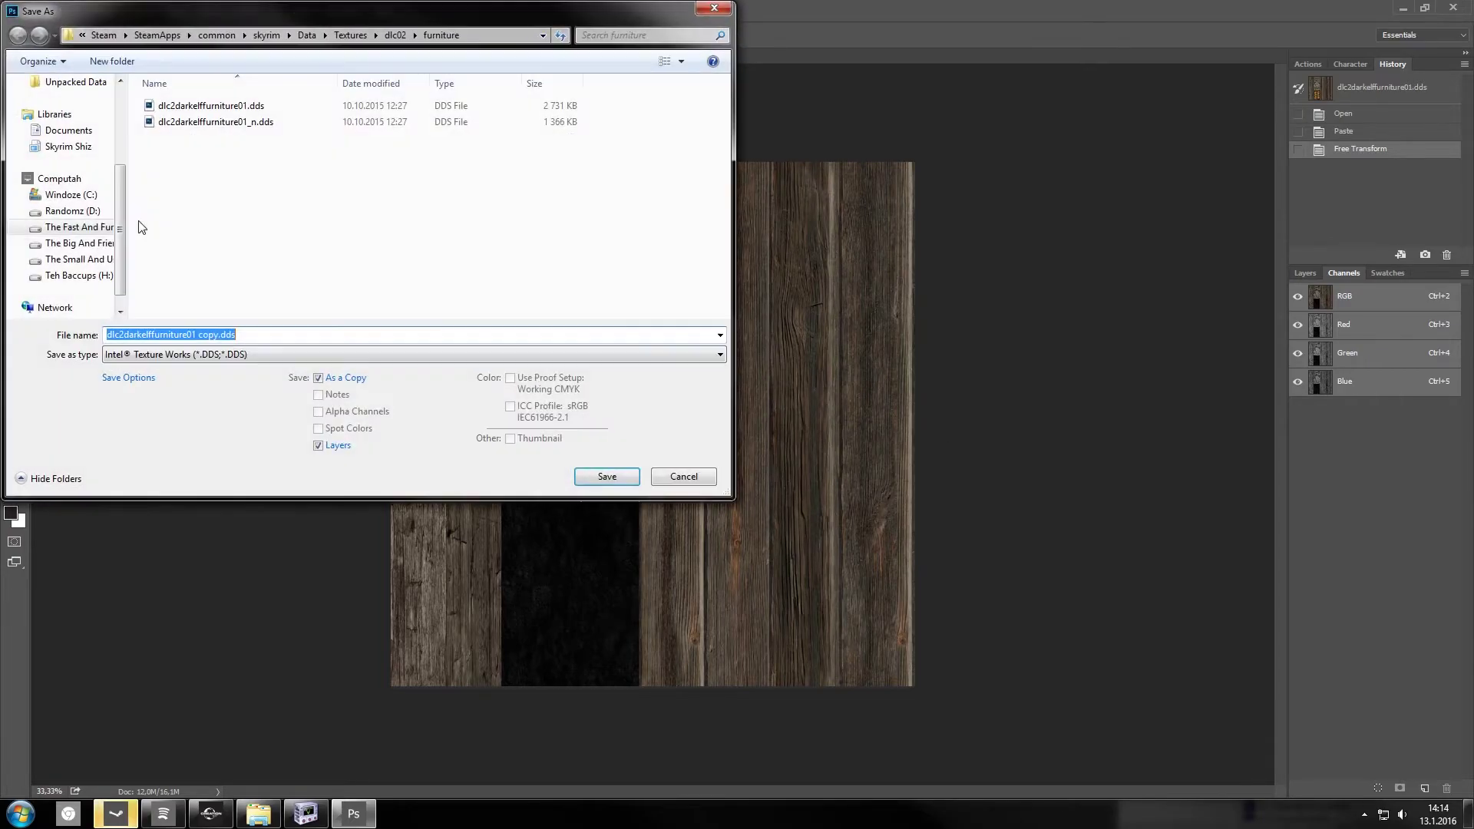
{"action": "left_click", "coordinate": [171, 354]}
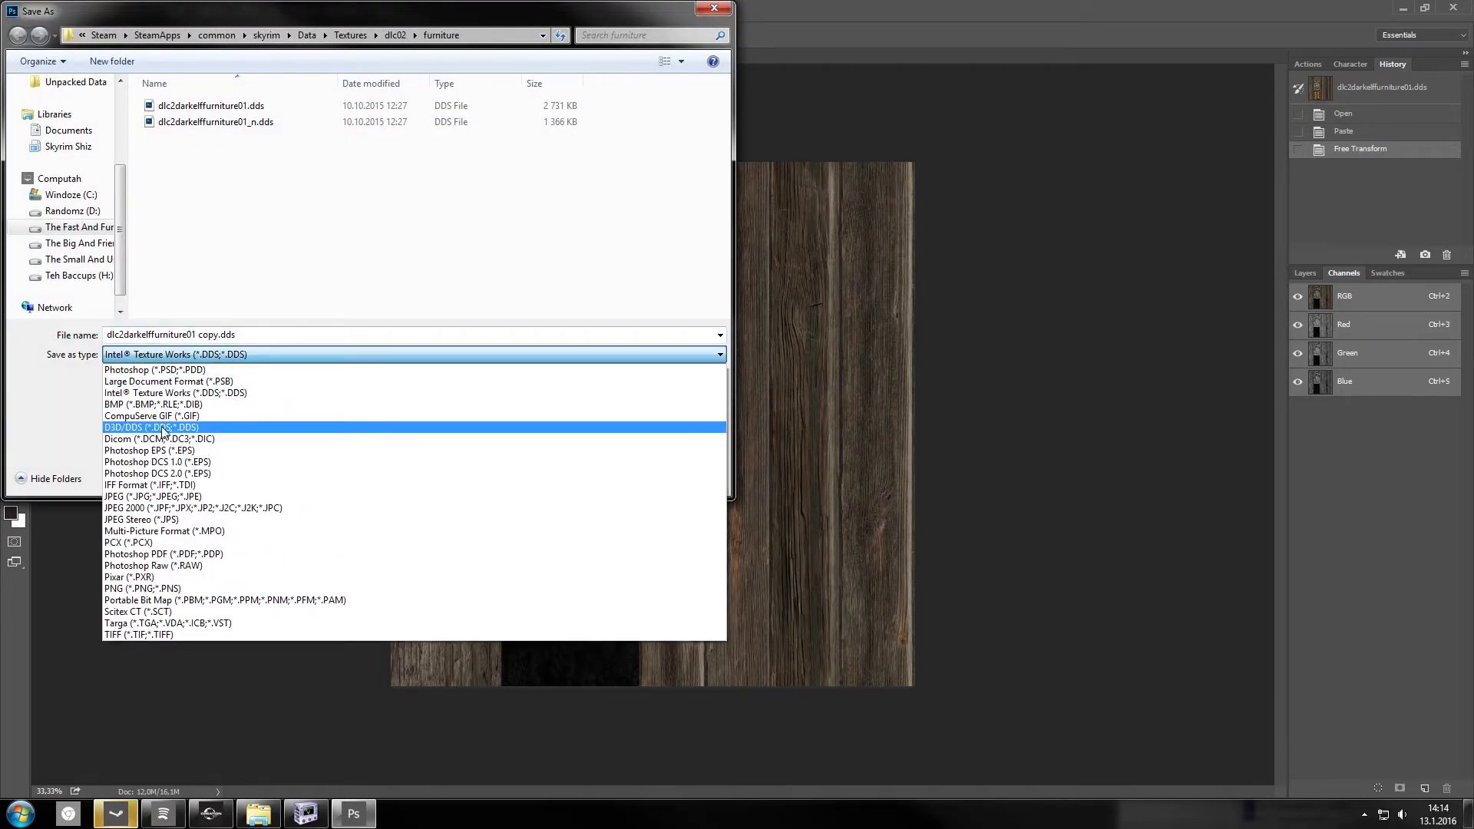
{"action": "left_click", "coordinate": [163, 428]}
{"action": "left_click", "coordinate": [241, 336]}
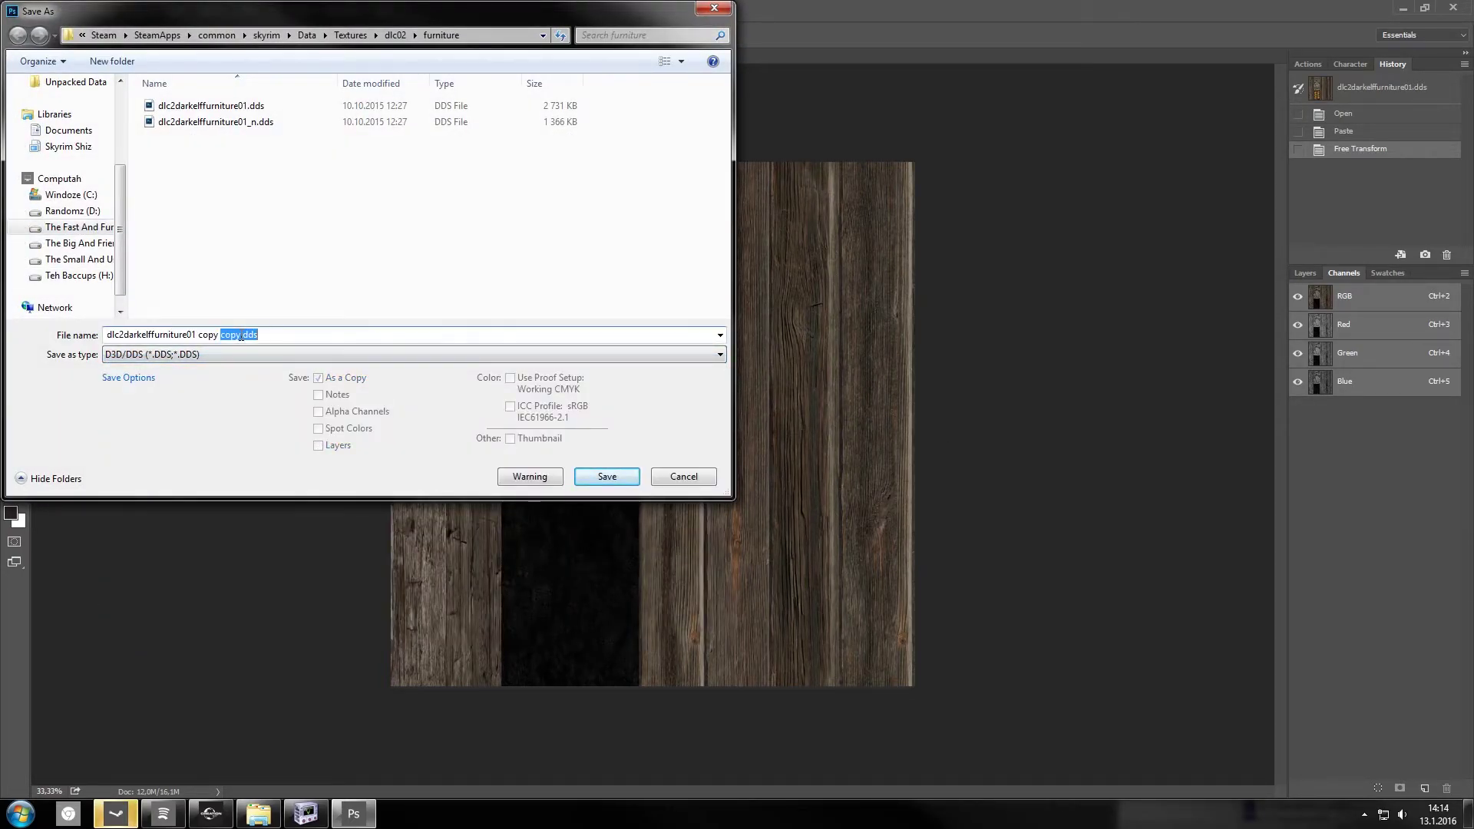
{"action": "left_click_drag", "start_coordinate": [240, 335], "coordinate": [195, 334]}
{"action": "type", "text": "EW"}
{"action": "key", "text": "Return"}
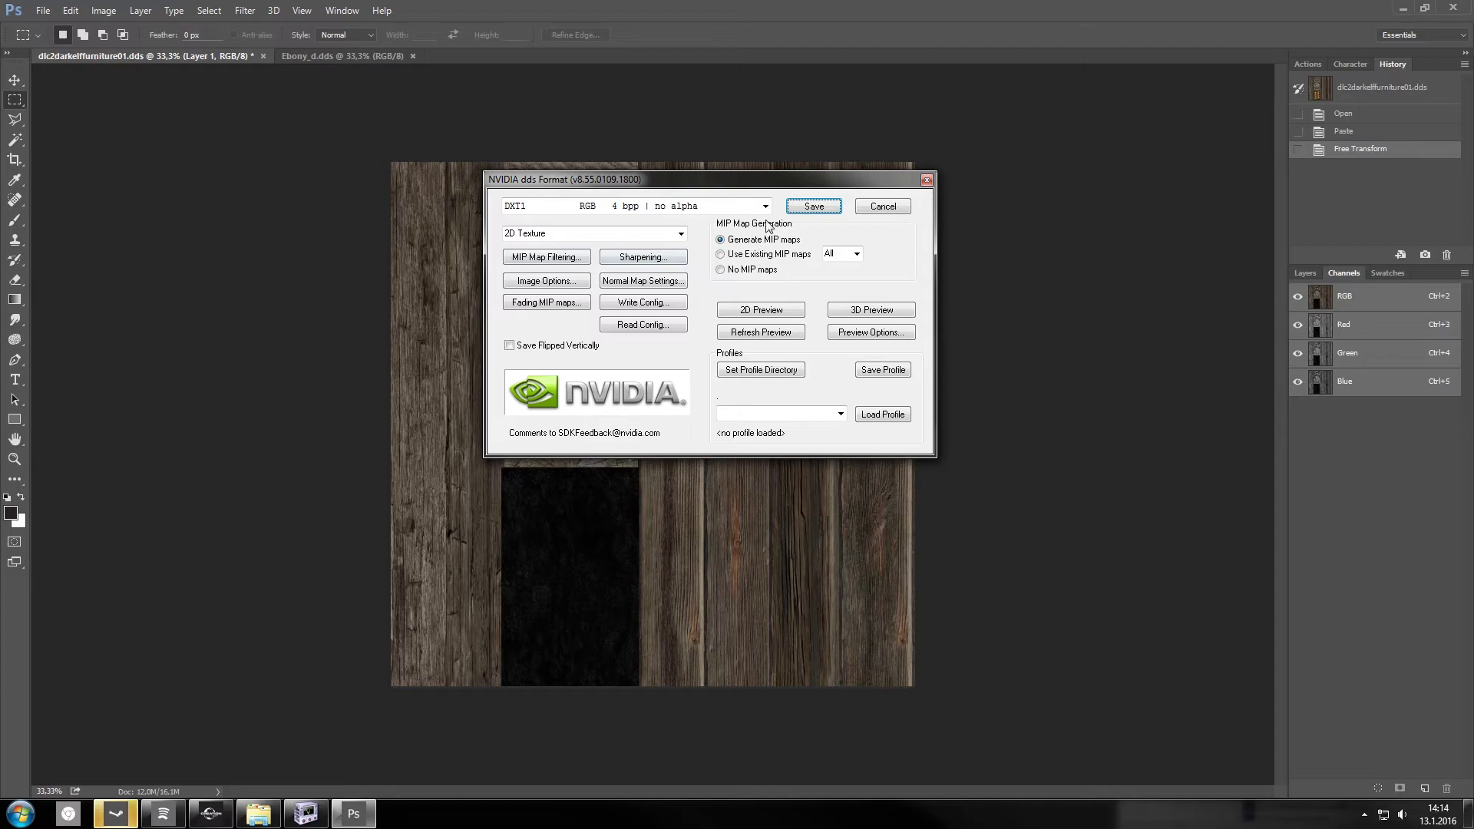
{"action": "left_click", "coordinate": [821, 206]}
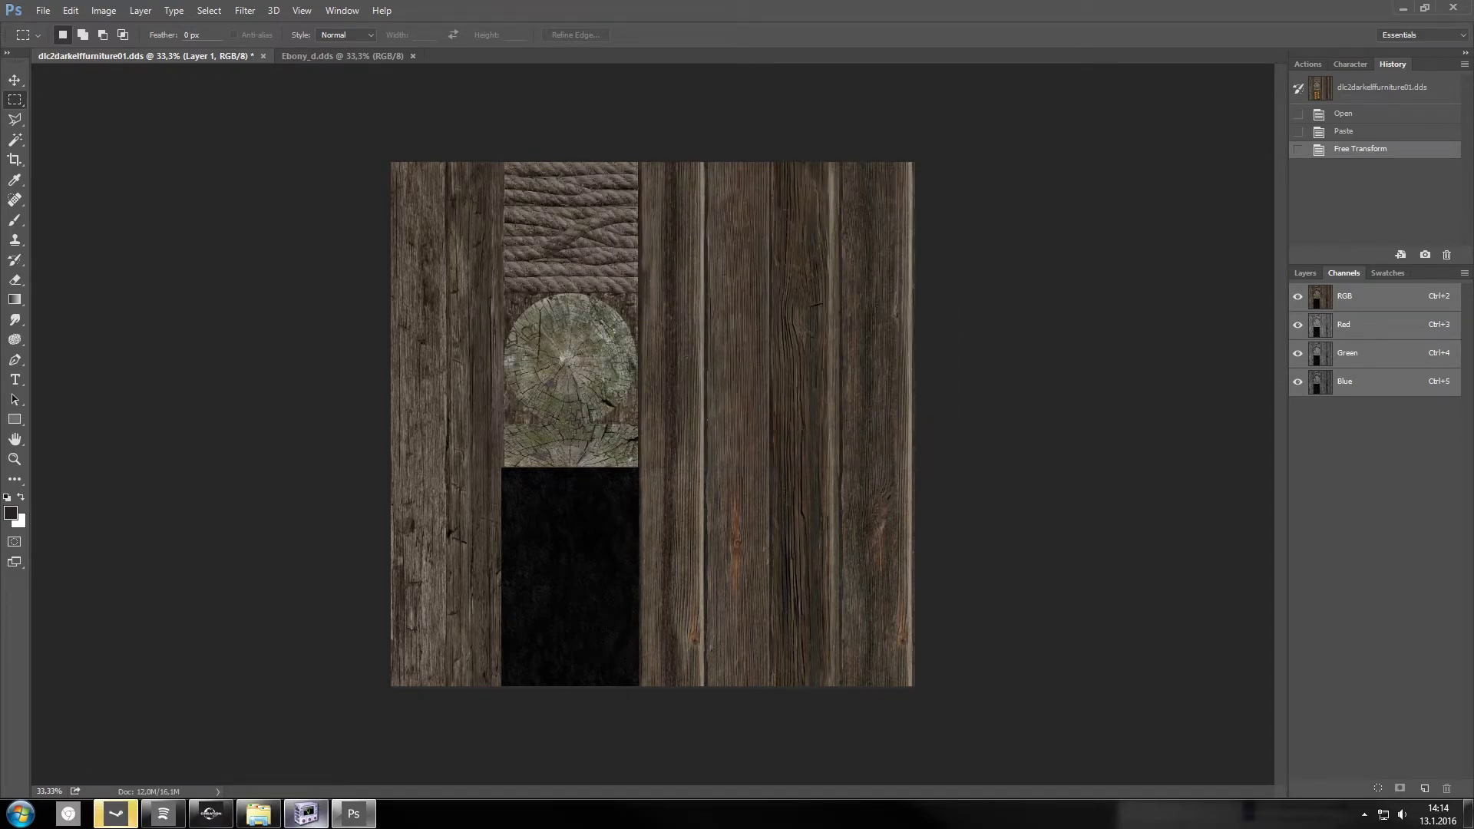
Step: Switch to NifSkope, assign dlc2darkelffurniture01Ebony.dds as the diffuse texture in the wardrobe's shader texture set, and check the model
{"action": "mouse_move", "coordinate": [306, 812]}
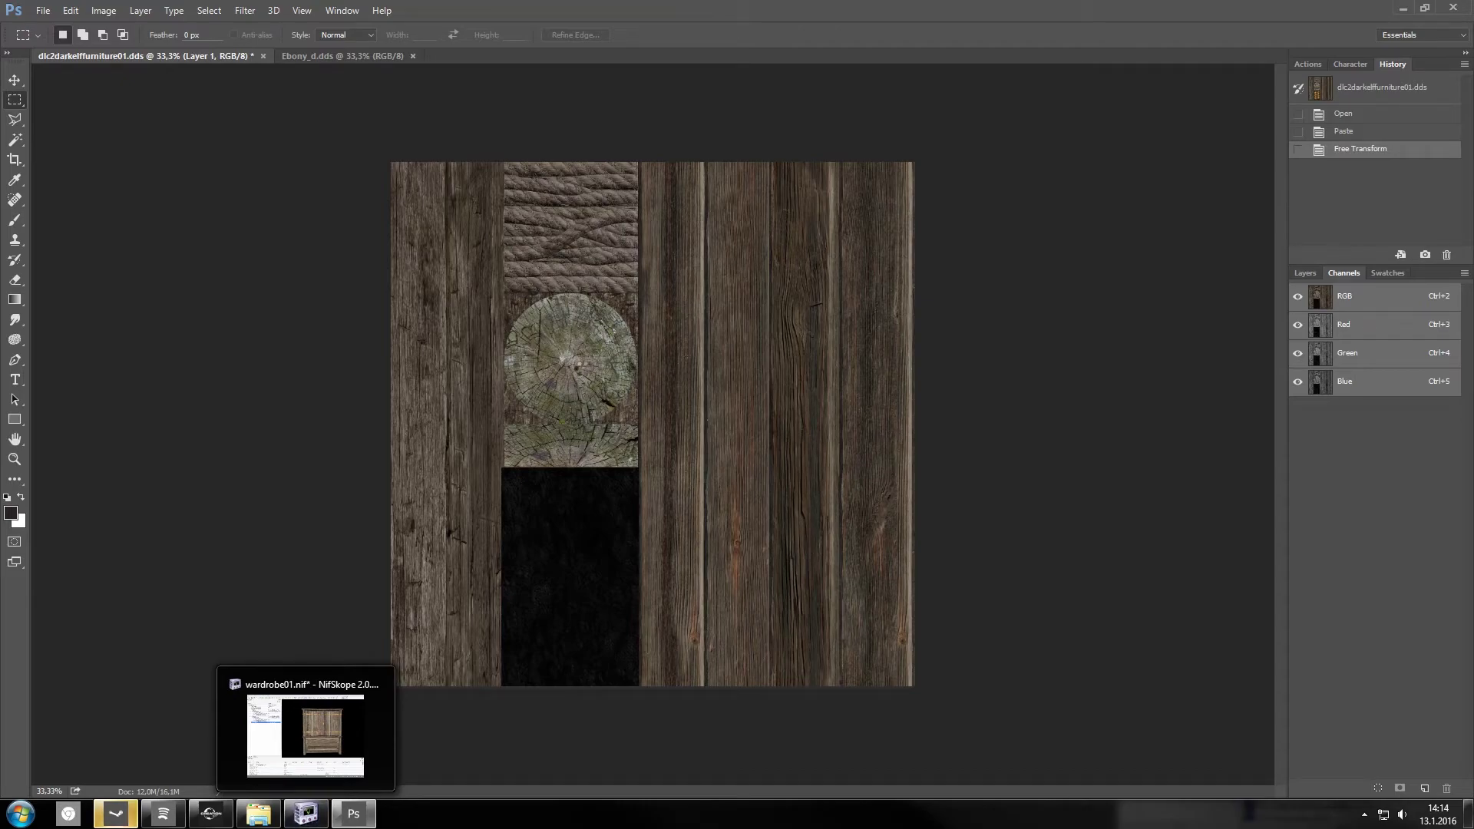
{"action": "left_click", "coordinate": [316, 815]}
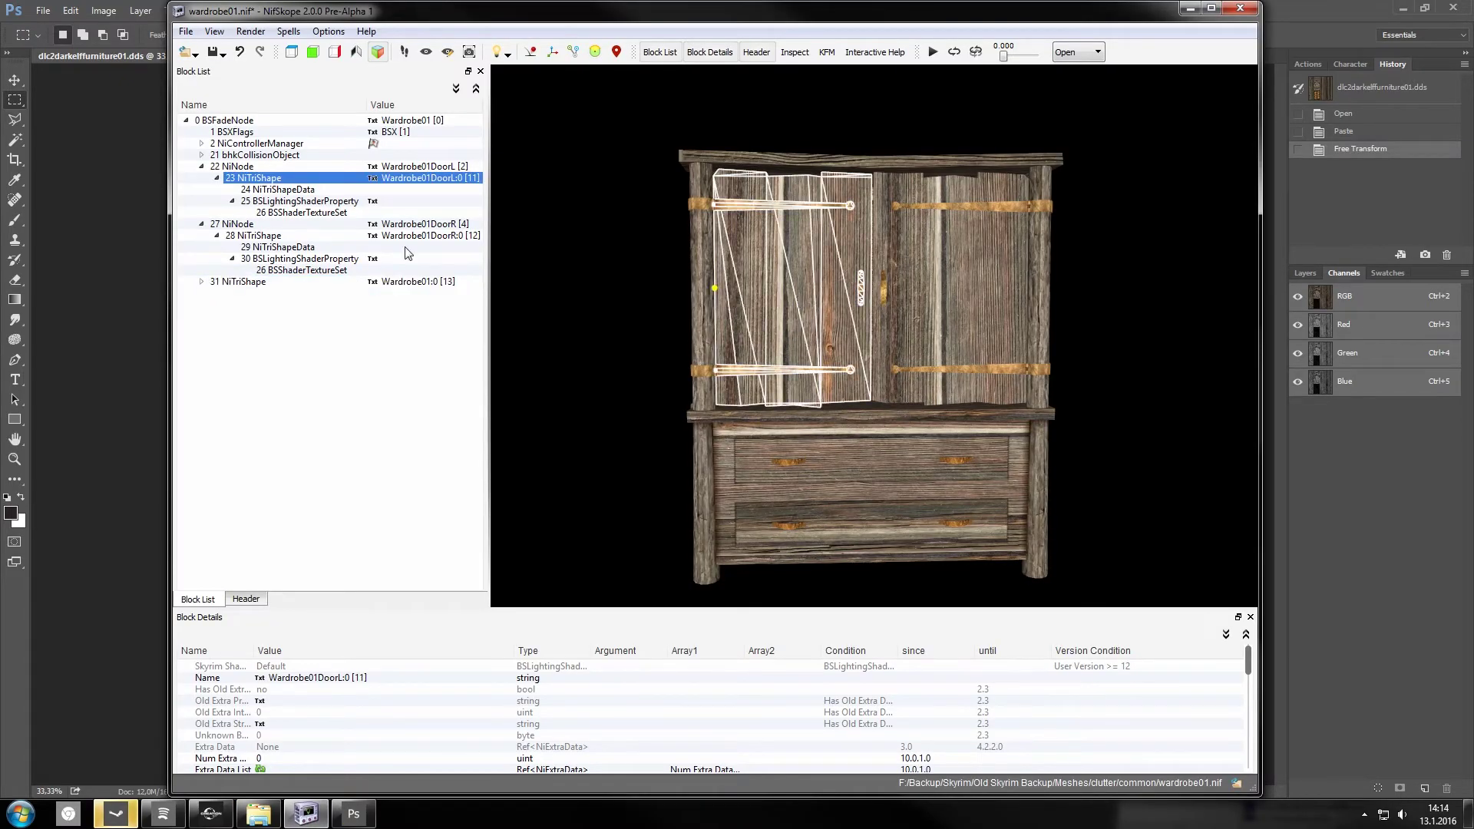
{"action": "left_click", "coordinate": [316, 212]}
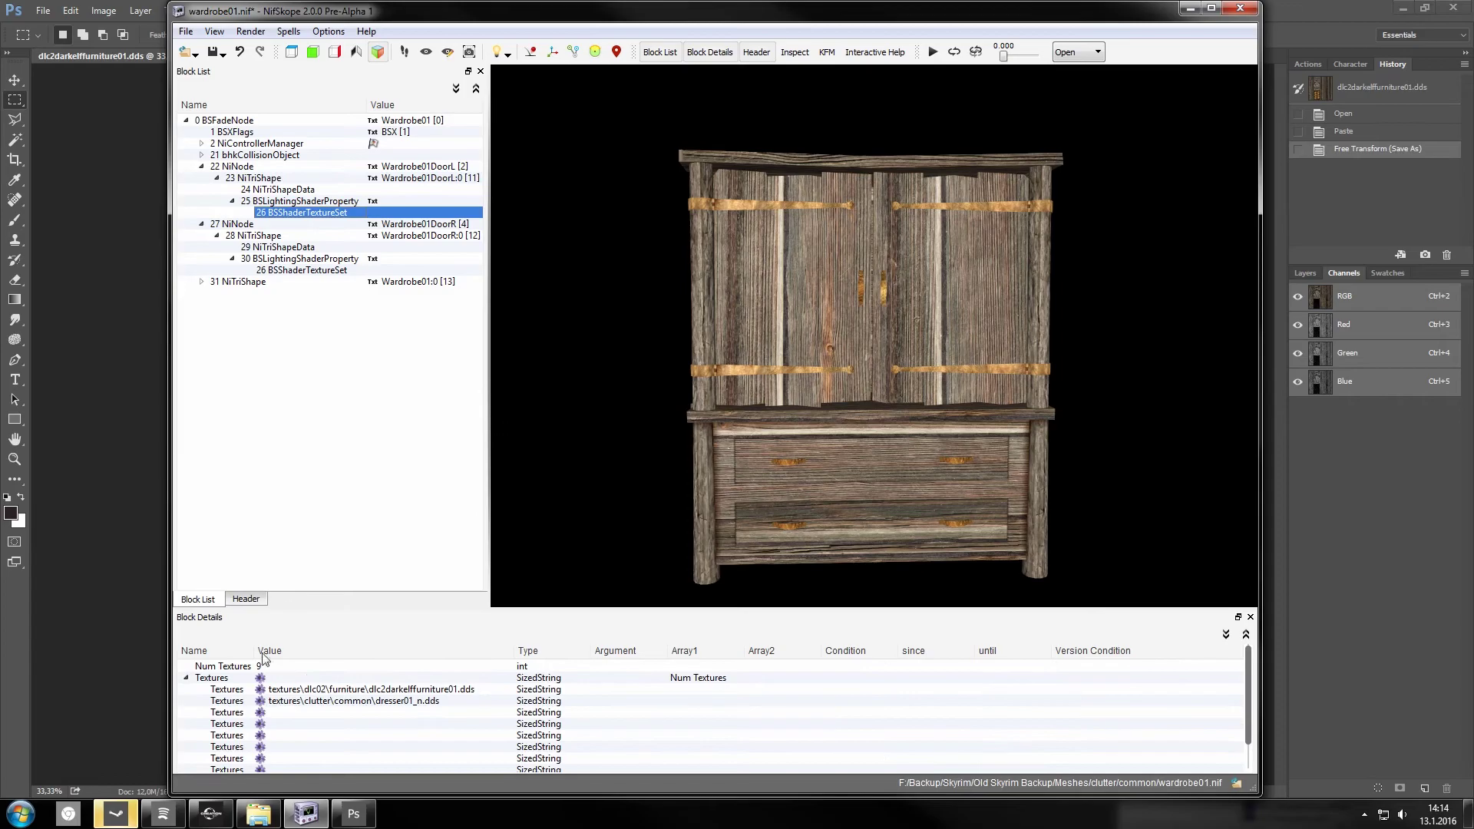
{"action": "left_click", "coordinate": [261, 689]}
{"action": "double_click", "coordinate": [397, 153]}
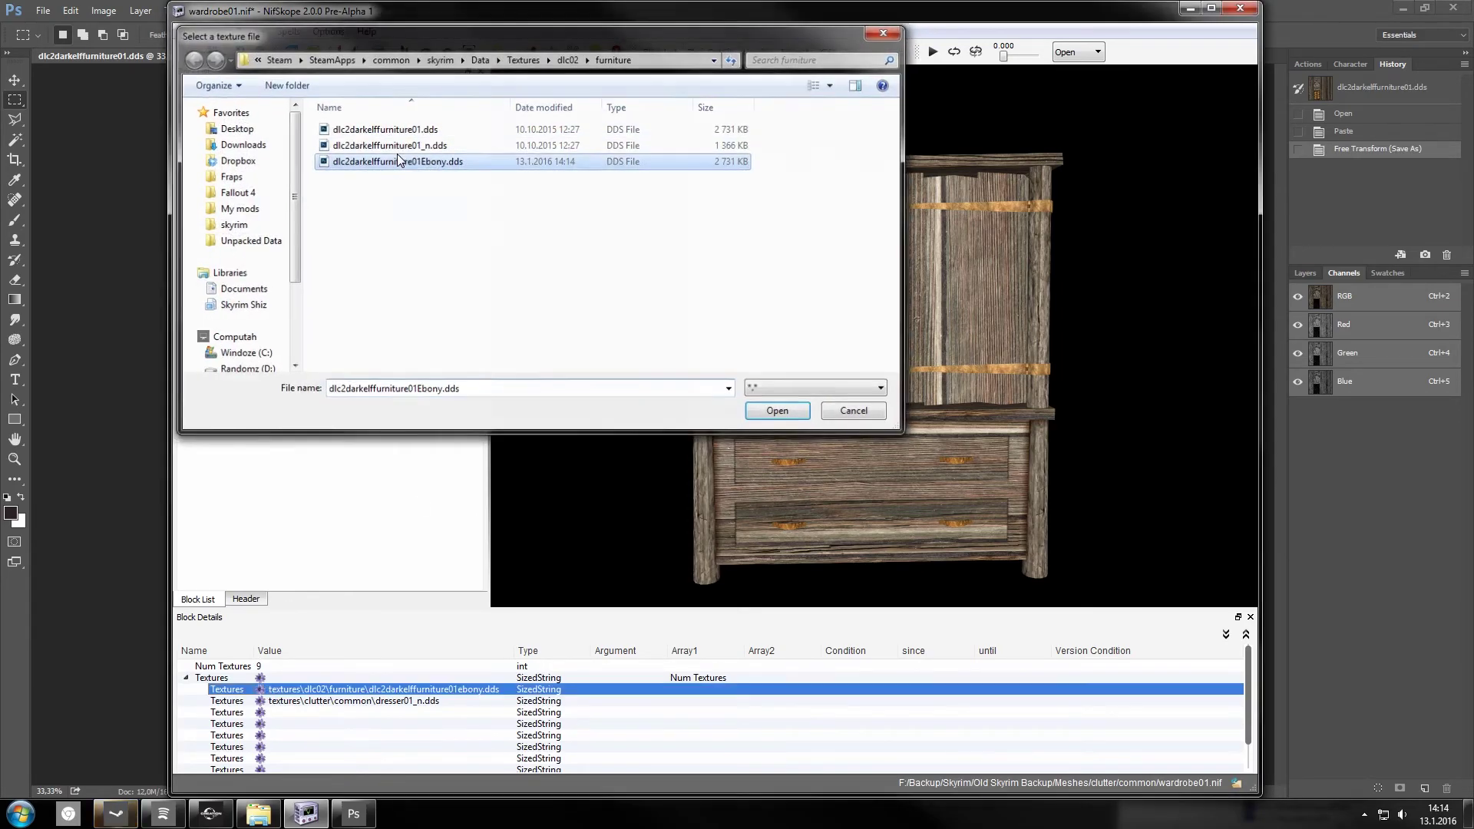
{"action": "left_click_drag", "start_coordinate": [1130, 322], "coordinate": [997, 399]}
{"action": "scroll", "coordinate": [1080, 412], "scroll_direction": "down", "scroll_amount": 5}
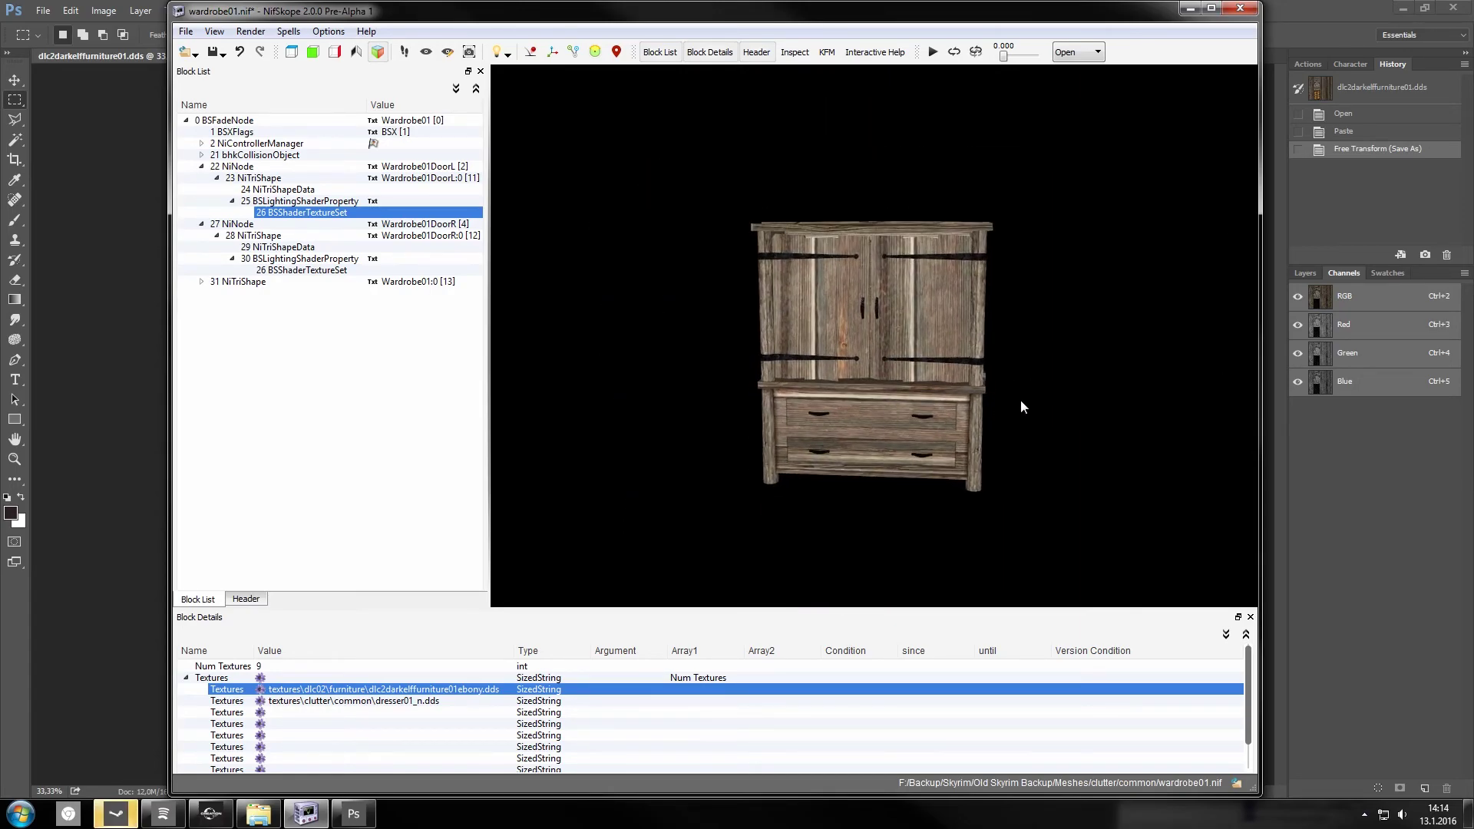